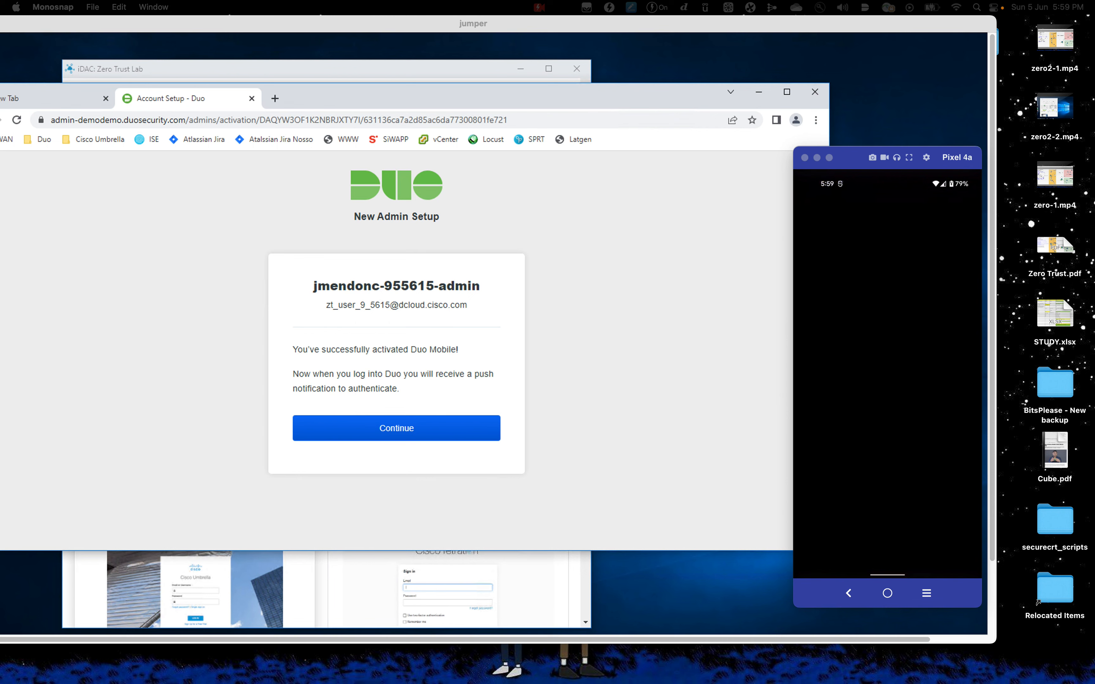
Return to the Remote Desktop window after activating Duo Mobile on the phone
key("super+Tab")
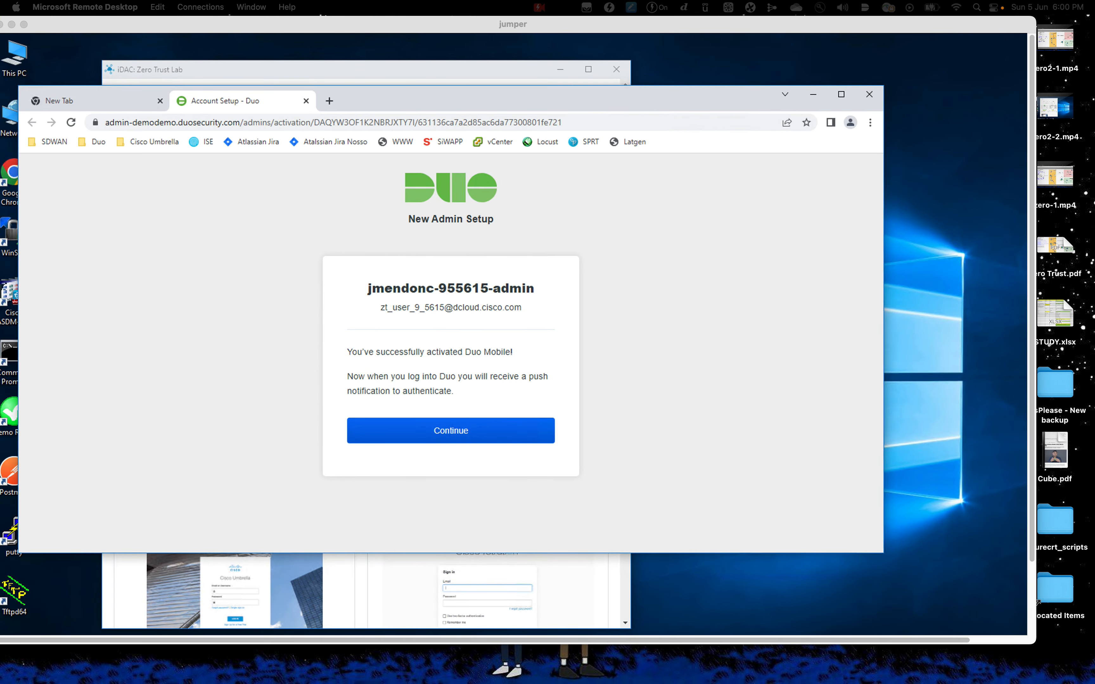
Finish the Duo Mobile activation step and skip setting a backup phone number
left_click(515, 446)
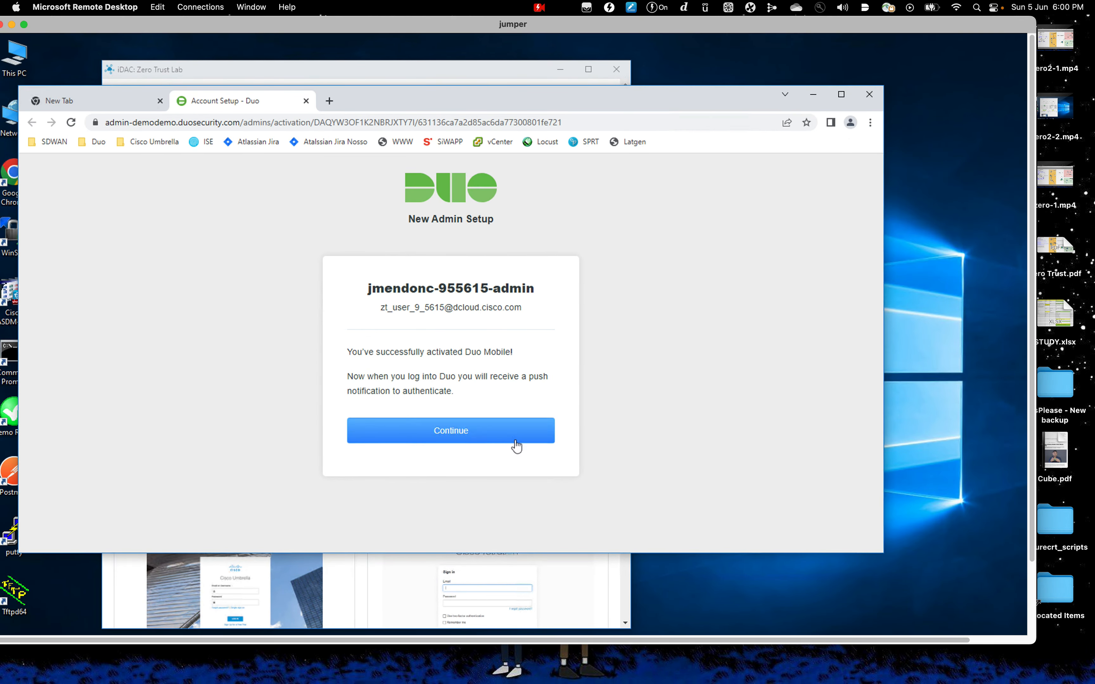
left_click(516, 447)
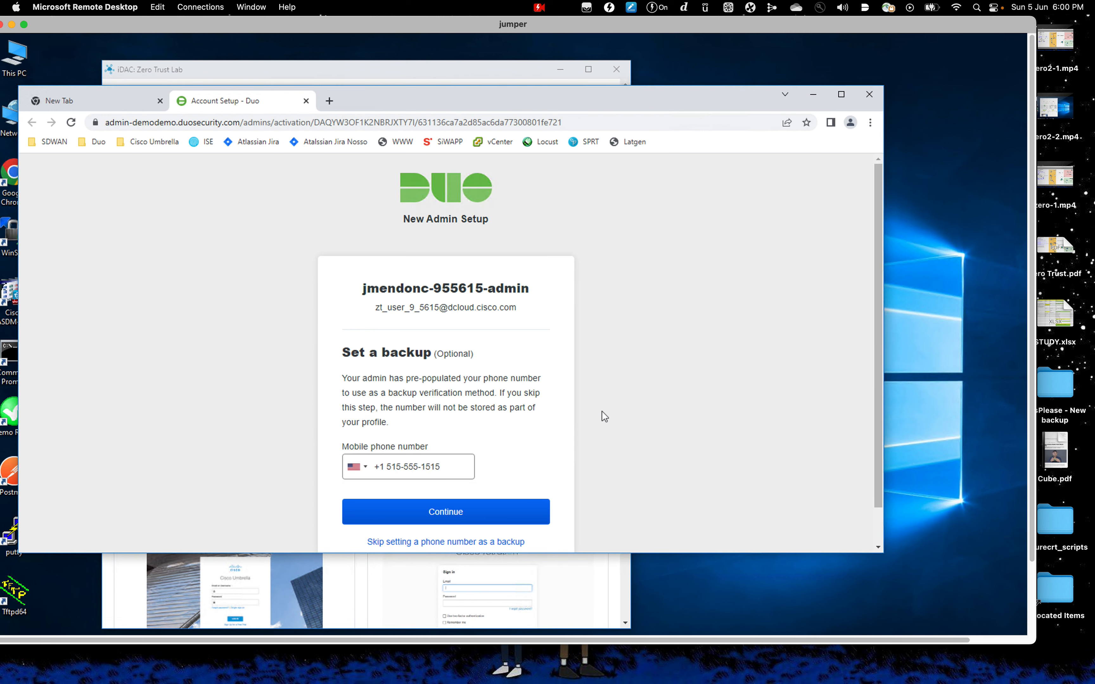
scroll(601, 411, "down", 1)
left_click_drag(882, 376, 876, 437)
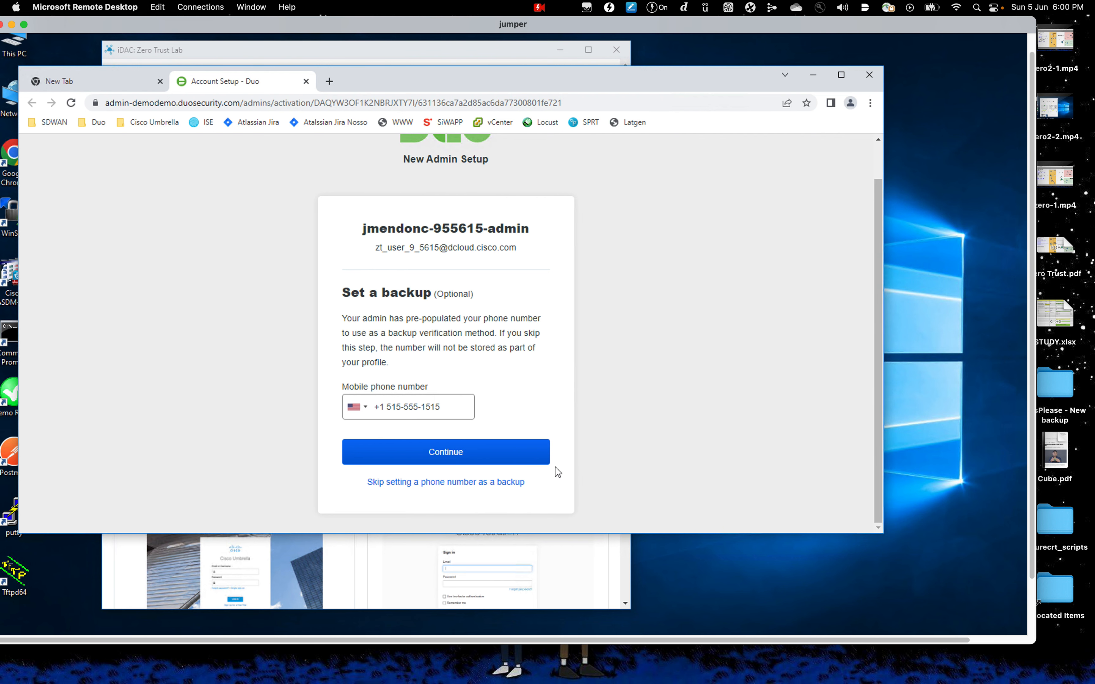
left_click(475, 485)
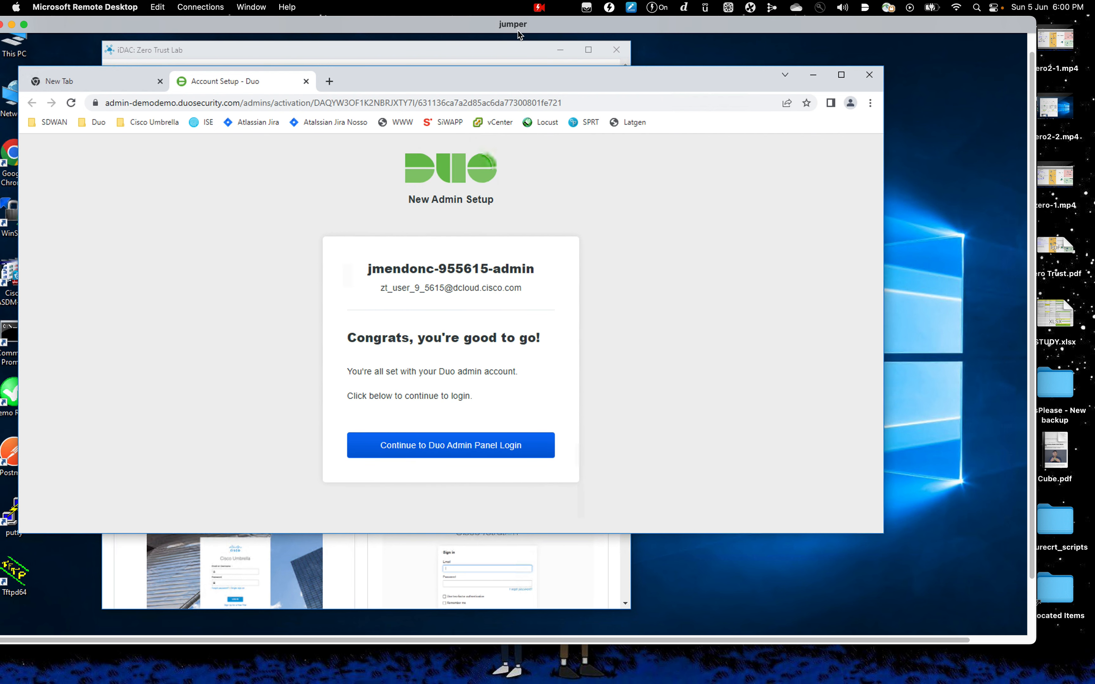
left_click_drag(448, 20, 505, 22)
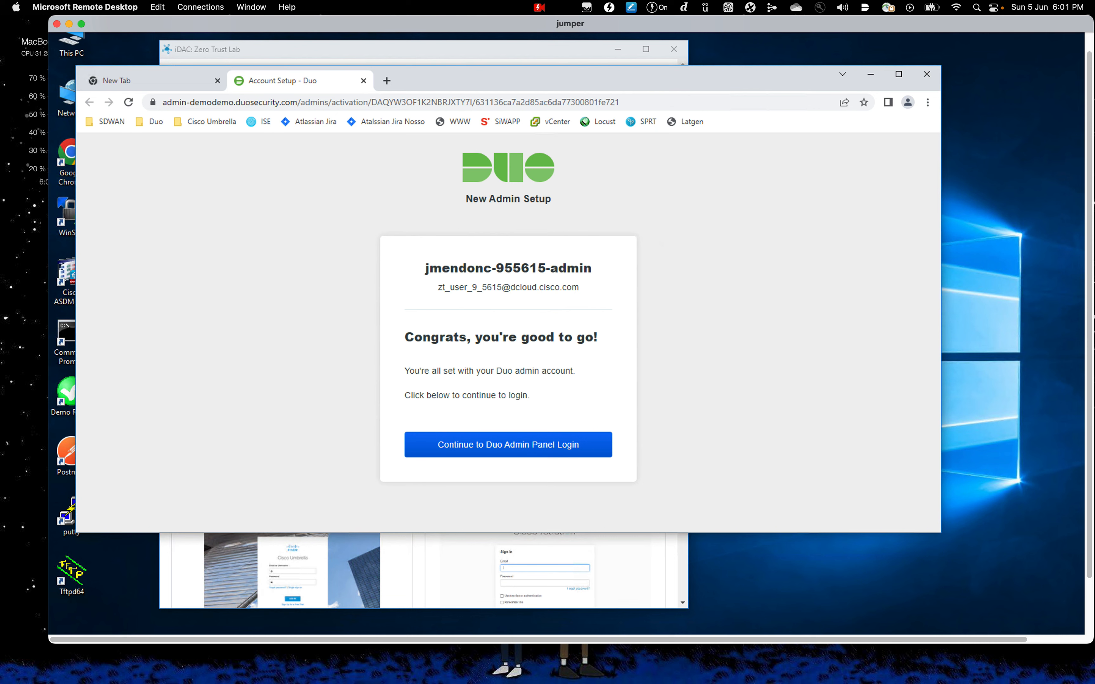
Go on to the admin login and submit the email with 'Save my email address' ticked
left_click(523, 454)
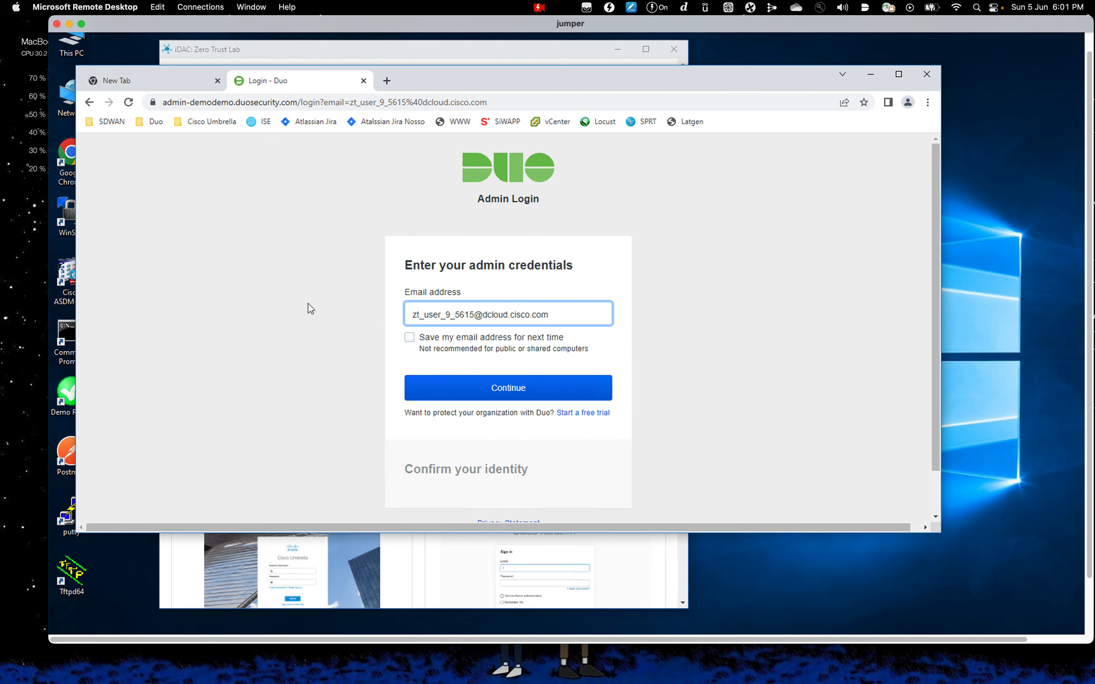
left_click(409, 338)
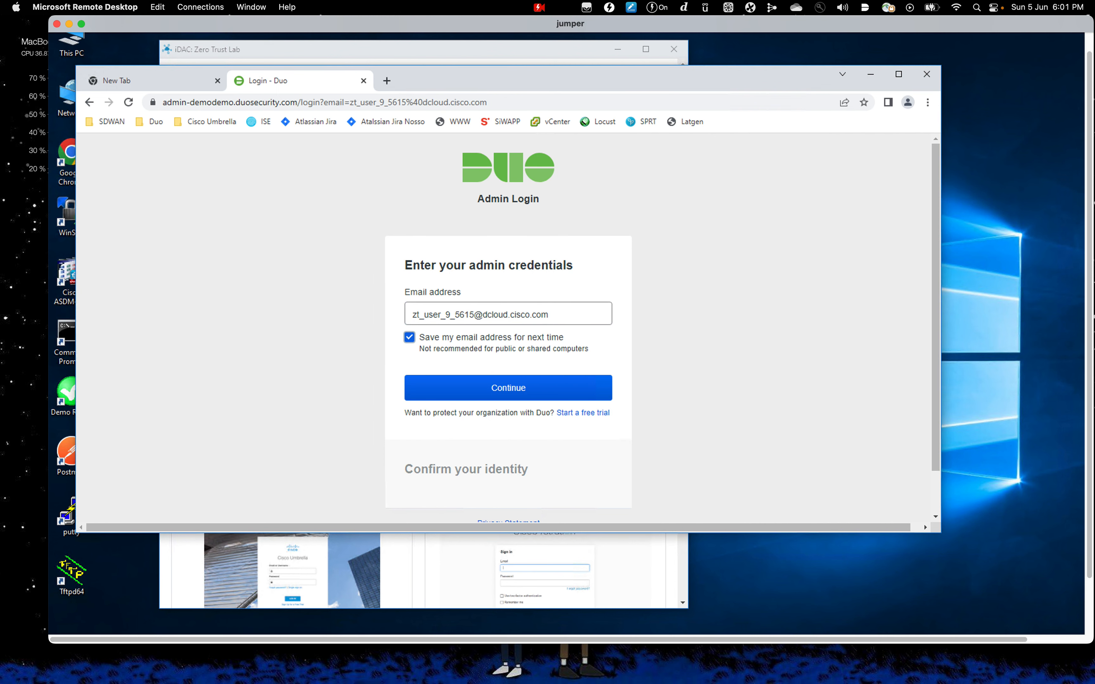
left_click(512, 390)
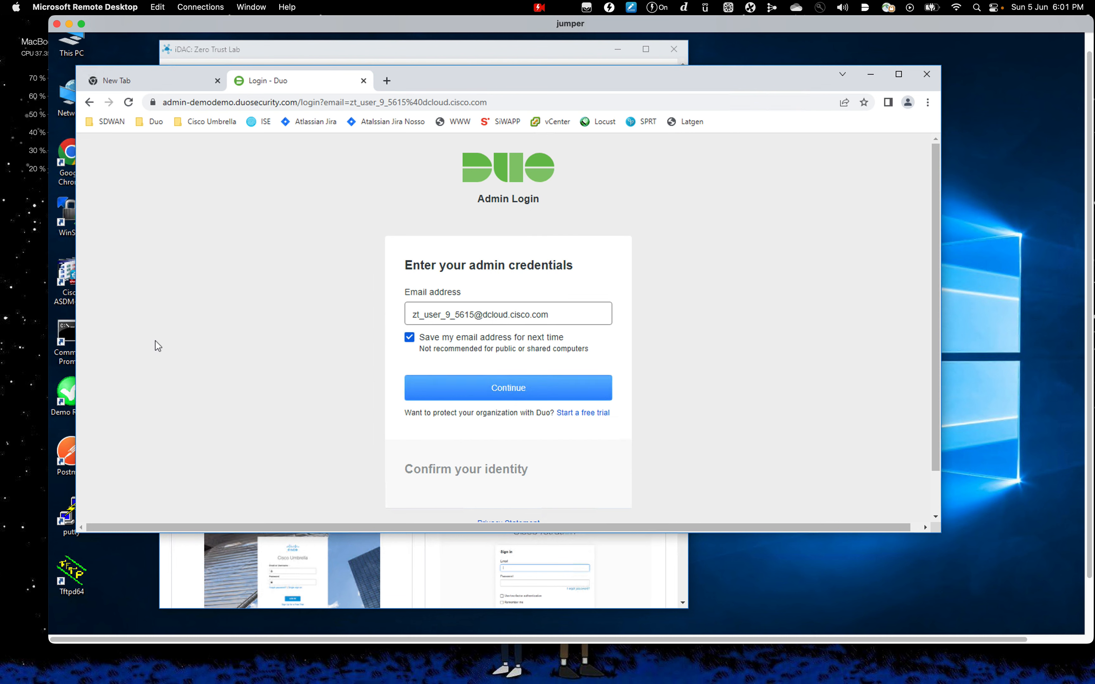
Log in with the account password, let Chrome save it, and choose Duo Push
left_click(434, 349)
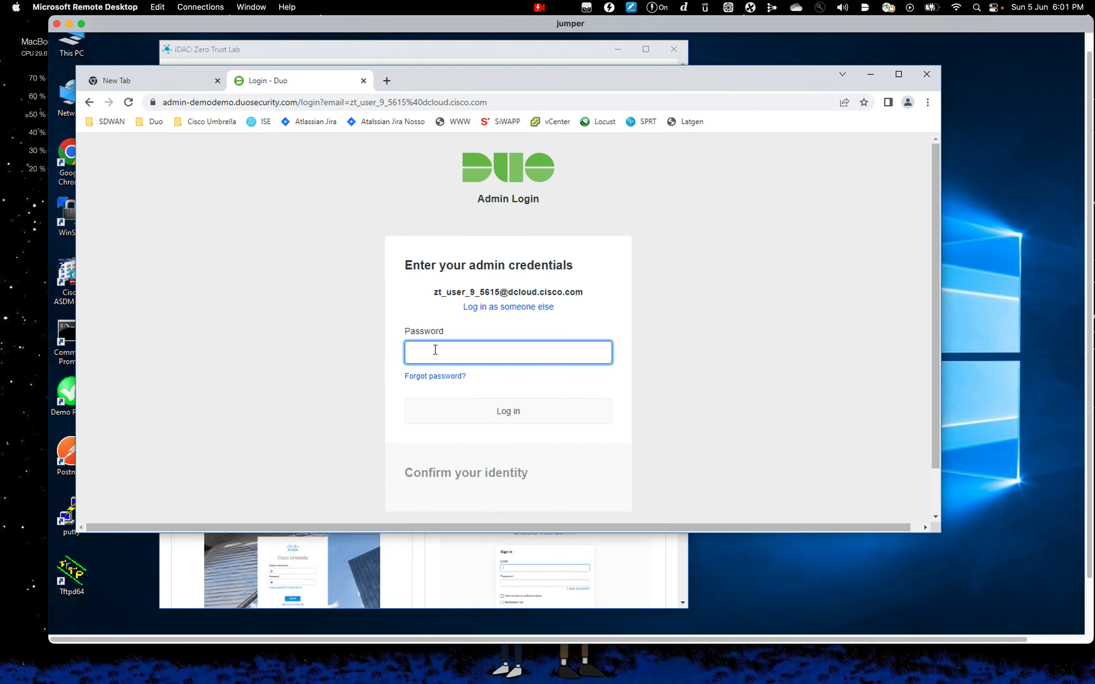
type("*****")
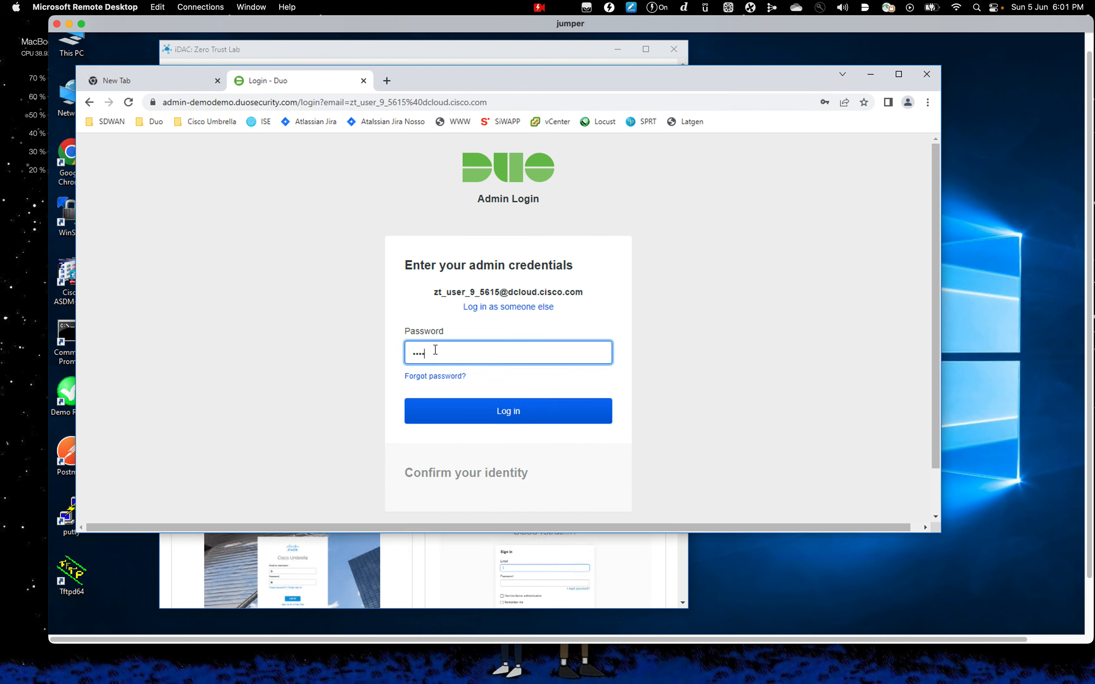
type("*******")
left_click(565, 417)
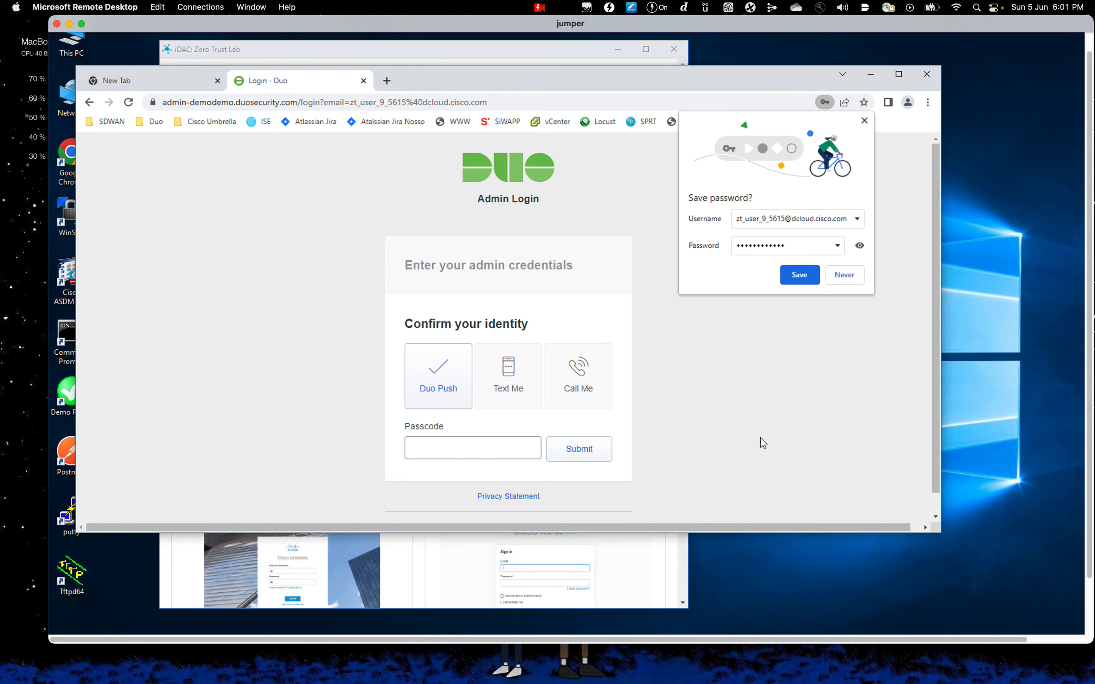
left_click(802, 276)
left_click(408, 383)
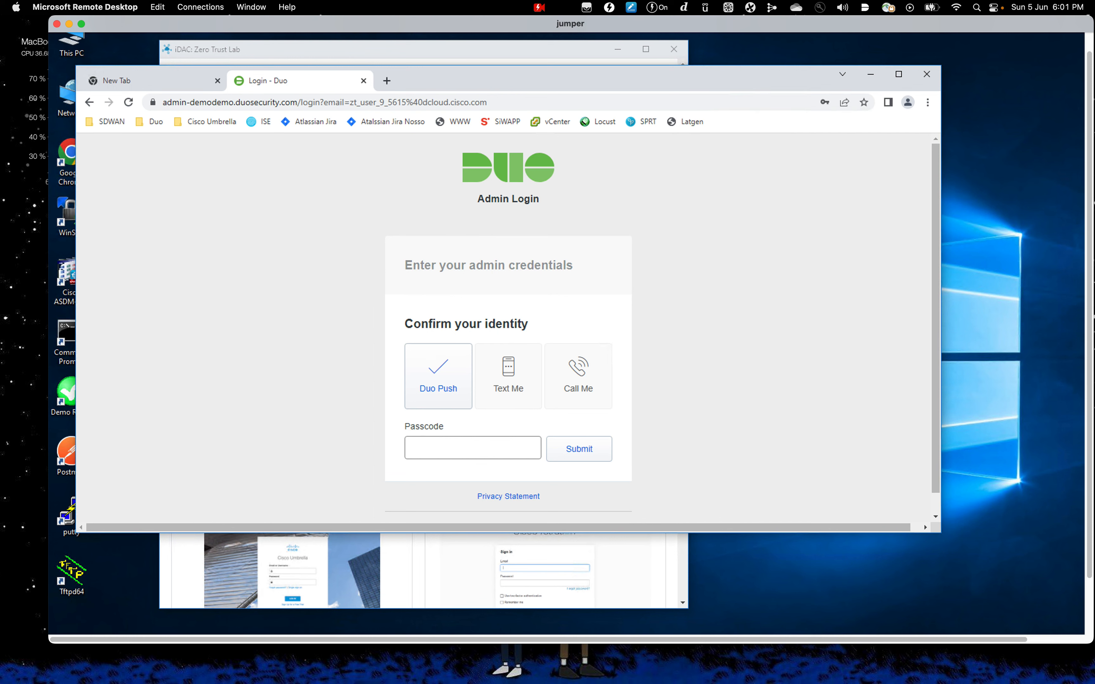
key("super+Tab")
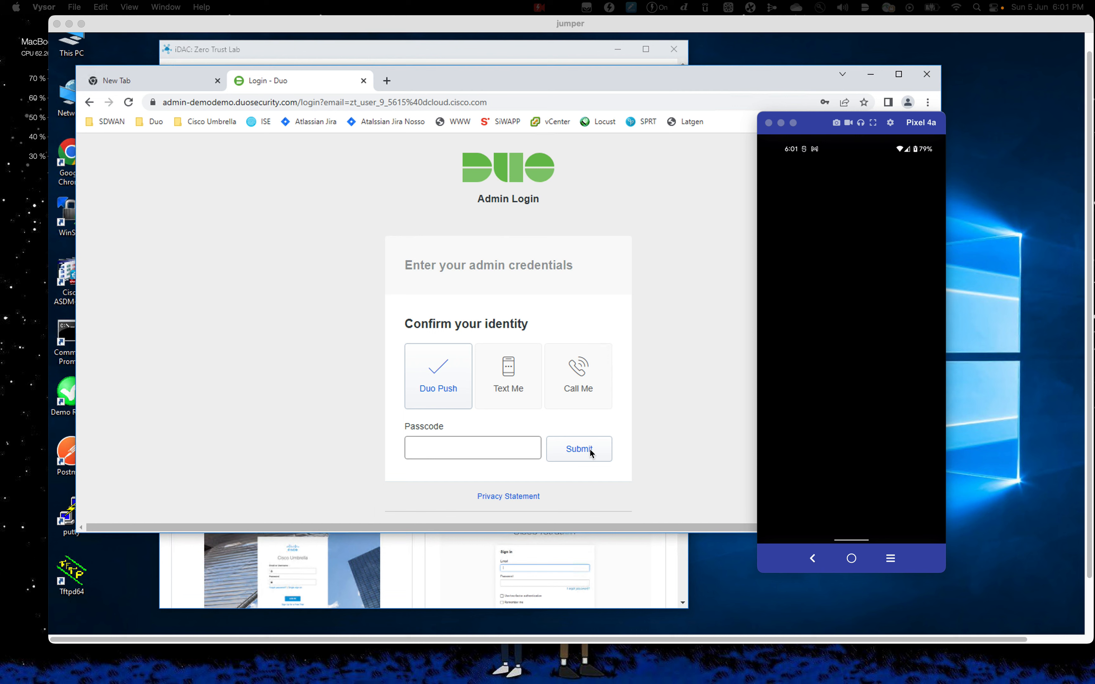
Send a Duo Push and approve it on the mirrored Pixel 4a in Vysor
left_click(442, 389)
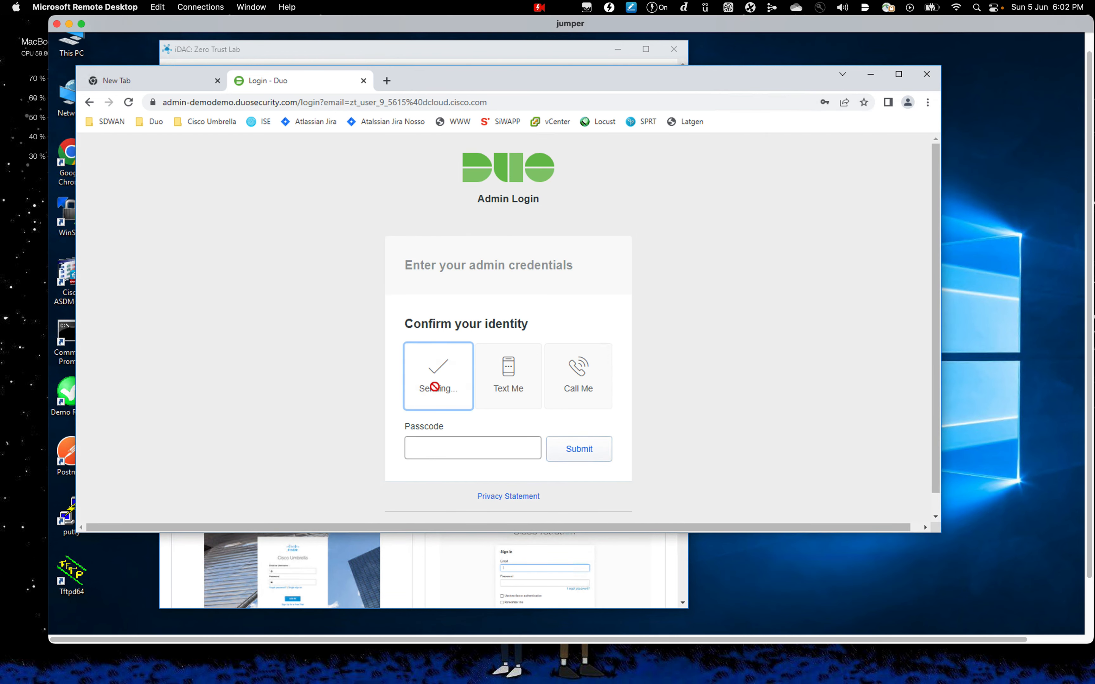
left_click_drag(839, 28, 644, 42)
left_click(910, 258)
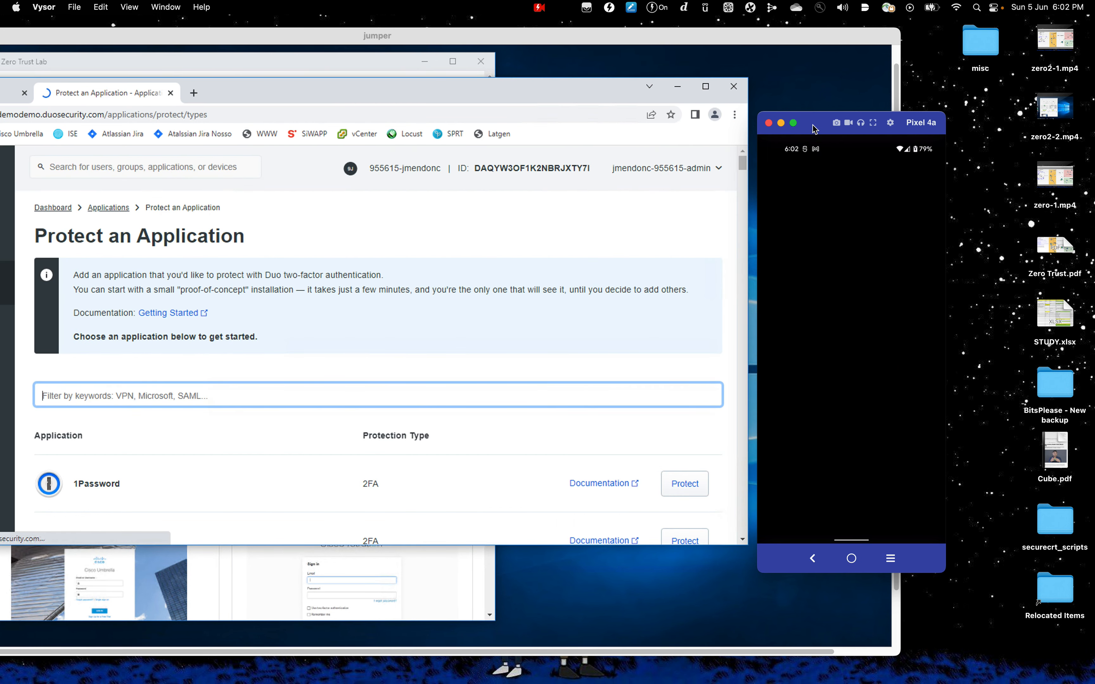
Close Vysor, move Remote Desktop back, maximize Chrome, and go to the Settings page
left_click(768, 123)
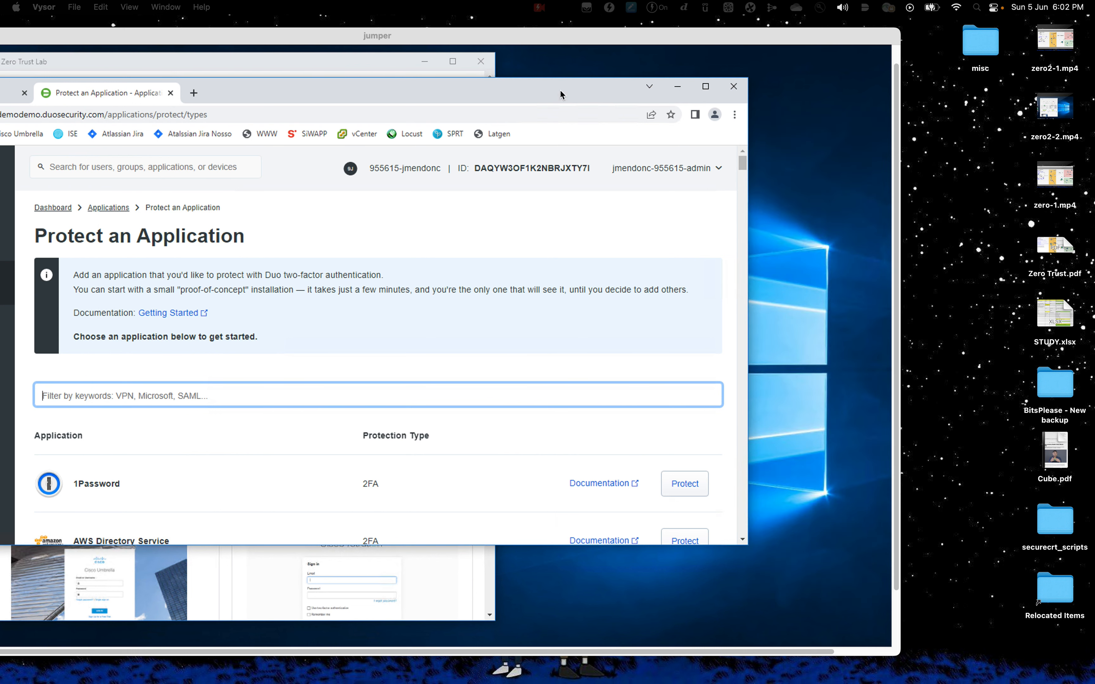
left_click_drag(490, 35, 669, 35)
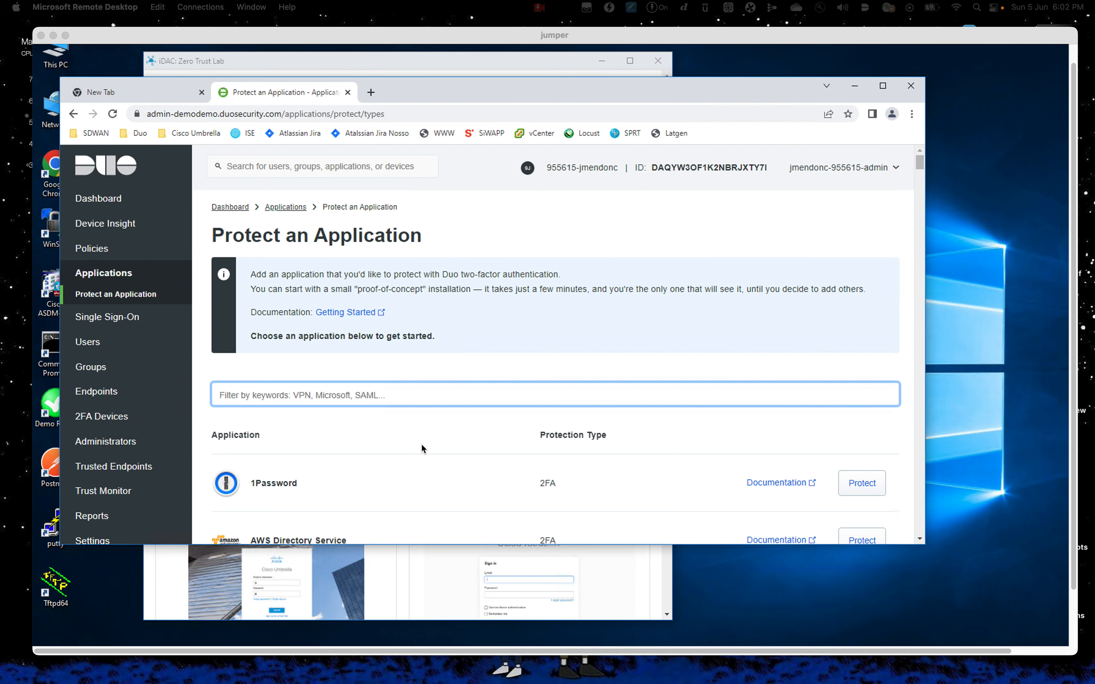
scroll(422, 448, "down", 3)
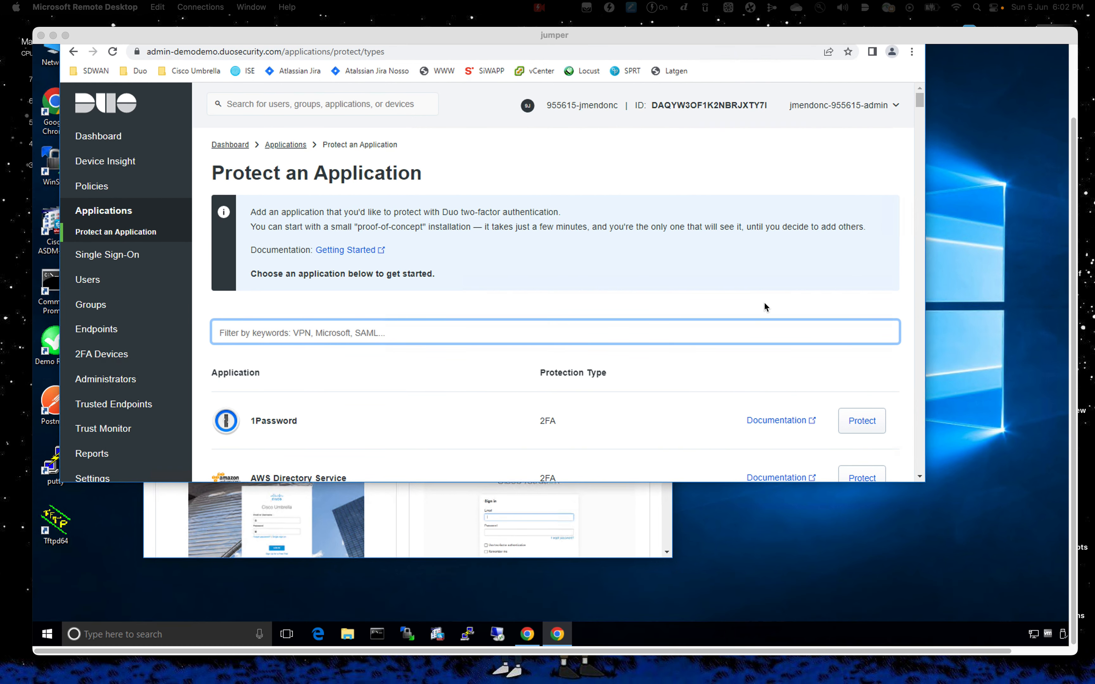
scroll(724, 332, "up", 4)
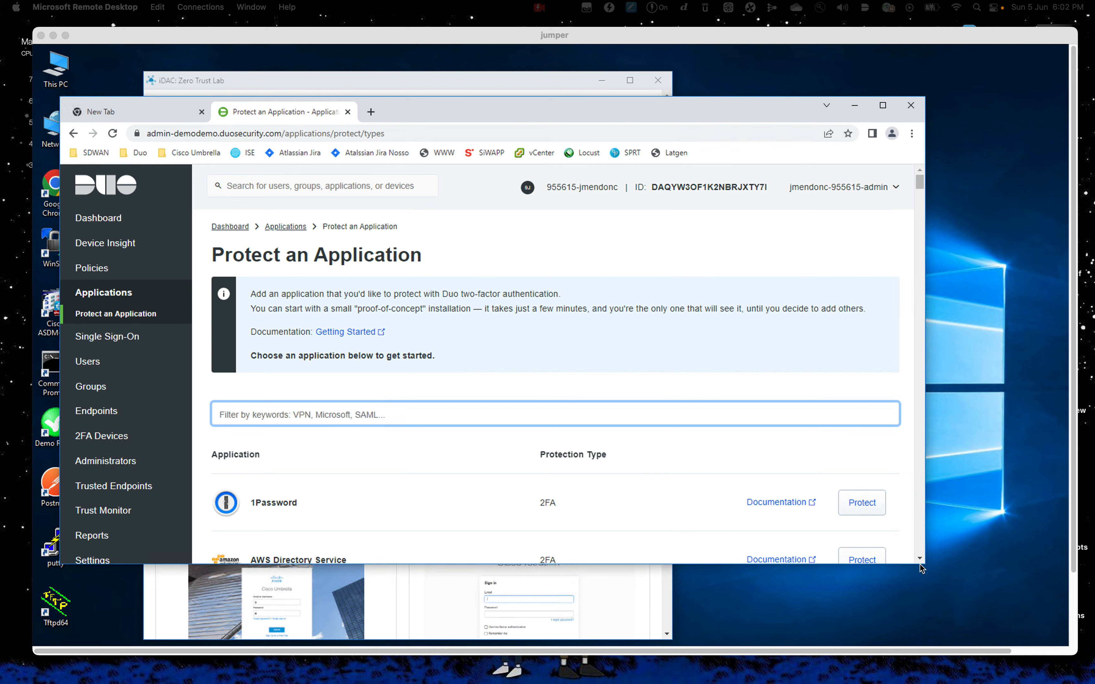
left_click(883, 105)
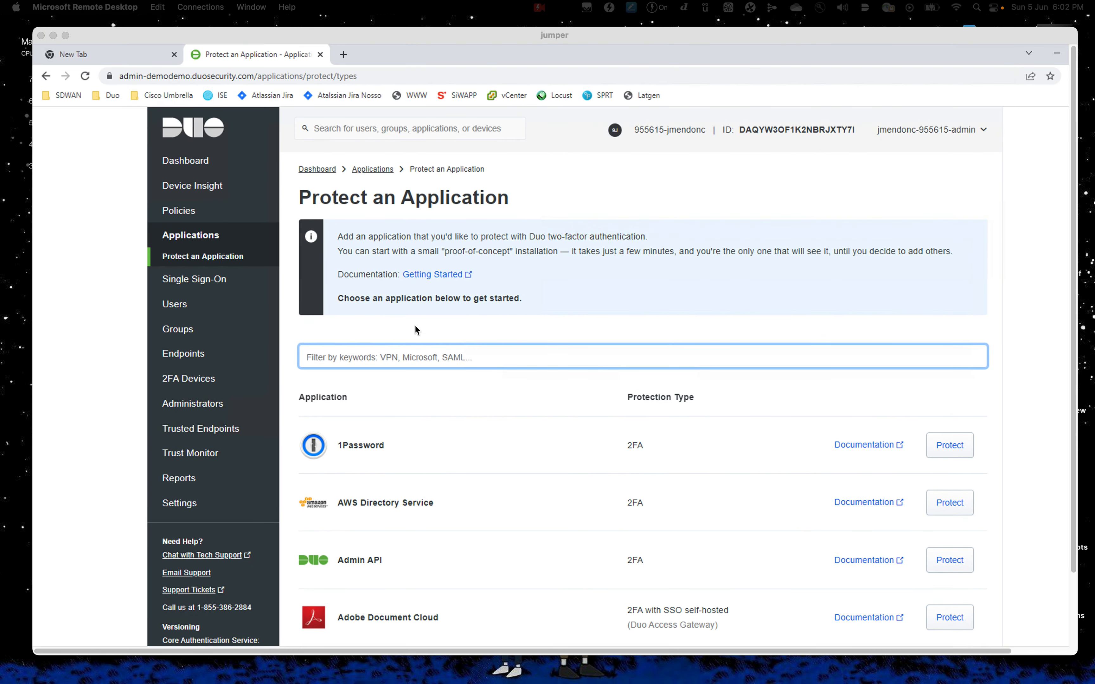
left_click(269, 290)
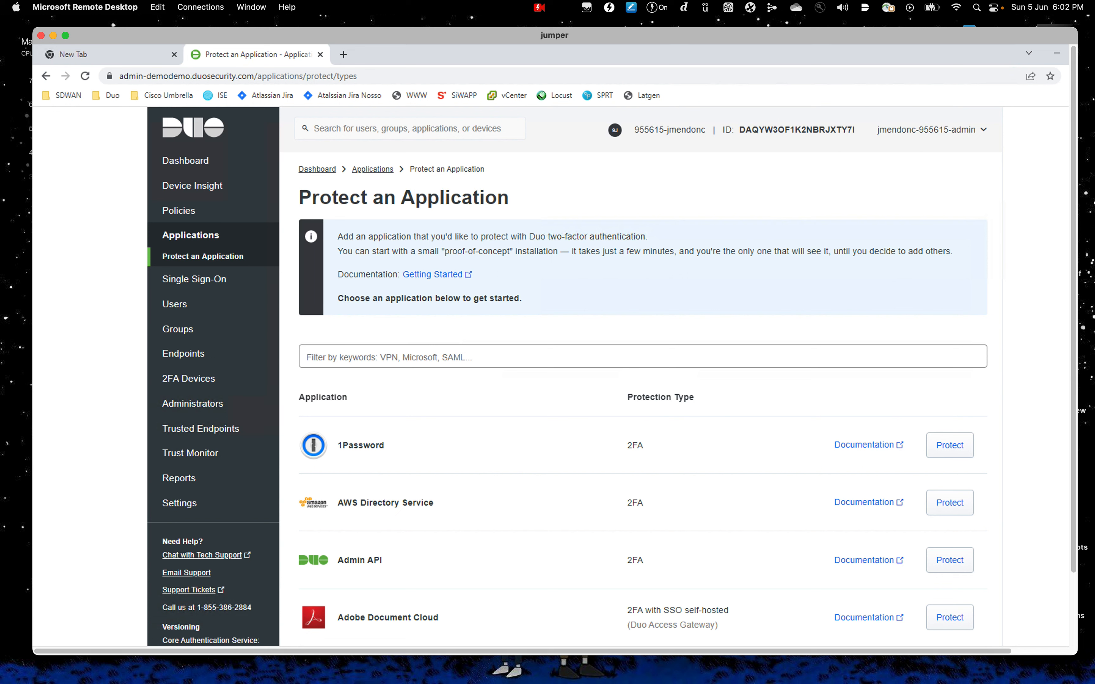
left_click(93, 463)
left_click(199, 506)
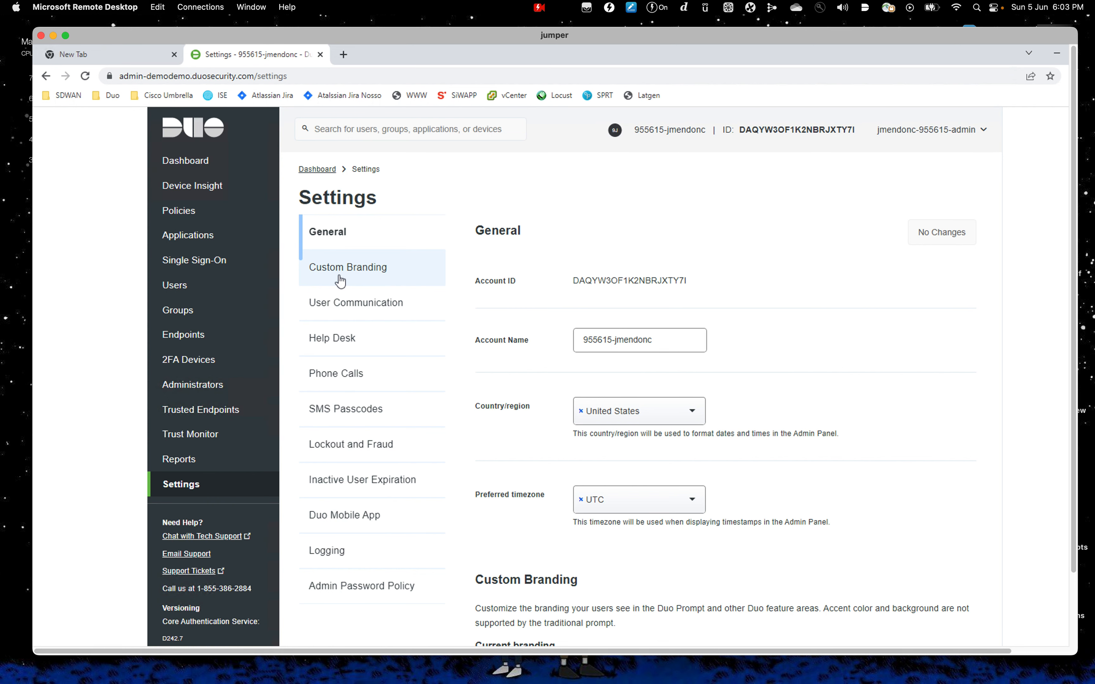
Upload C:\LabFiles\ZTW-Logo.png as the Custom Branding logo
left_click(340, 281)
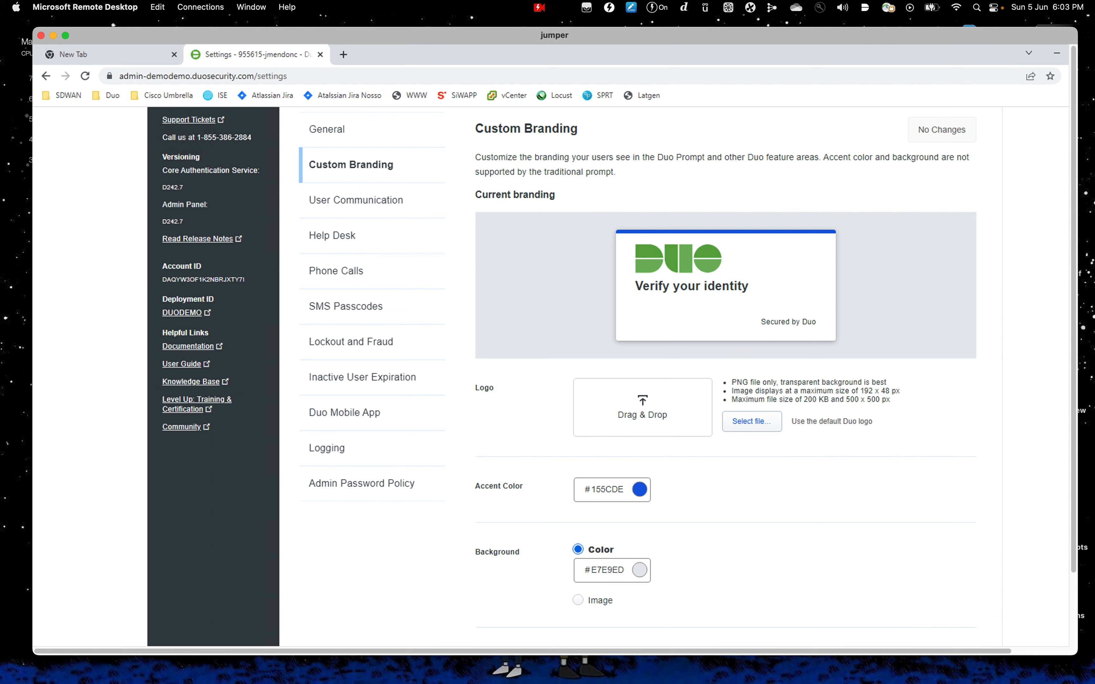
left_click(628, 418)
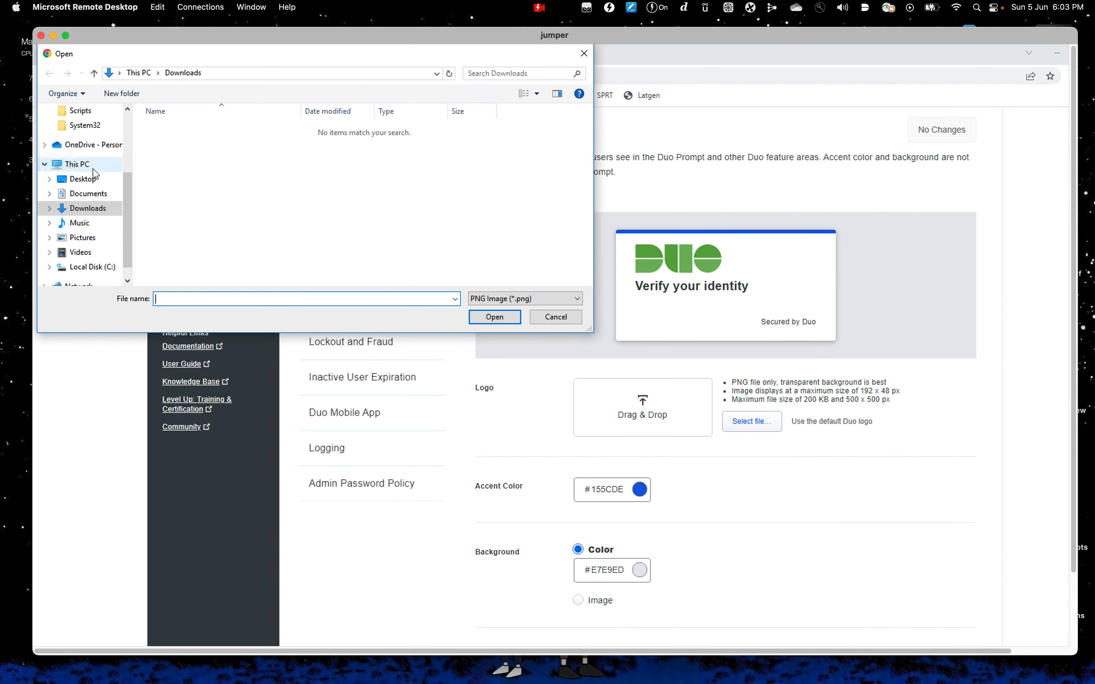
left_click_drag(125, 219, 122, 149)
left_click(88, 208)
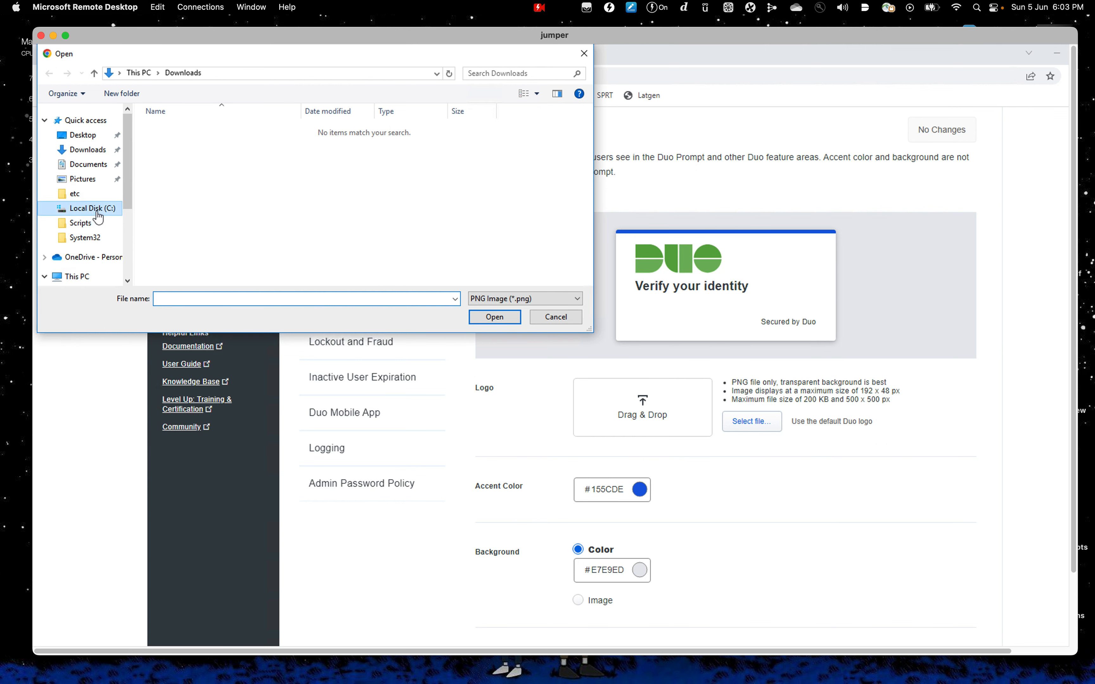
double_click(174, 155)
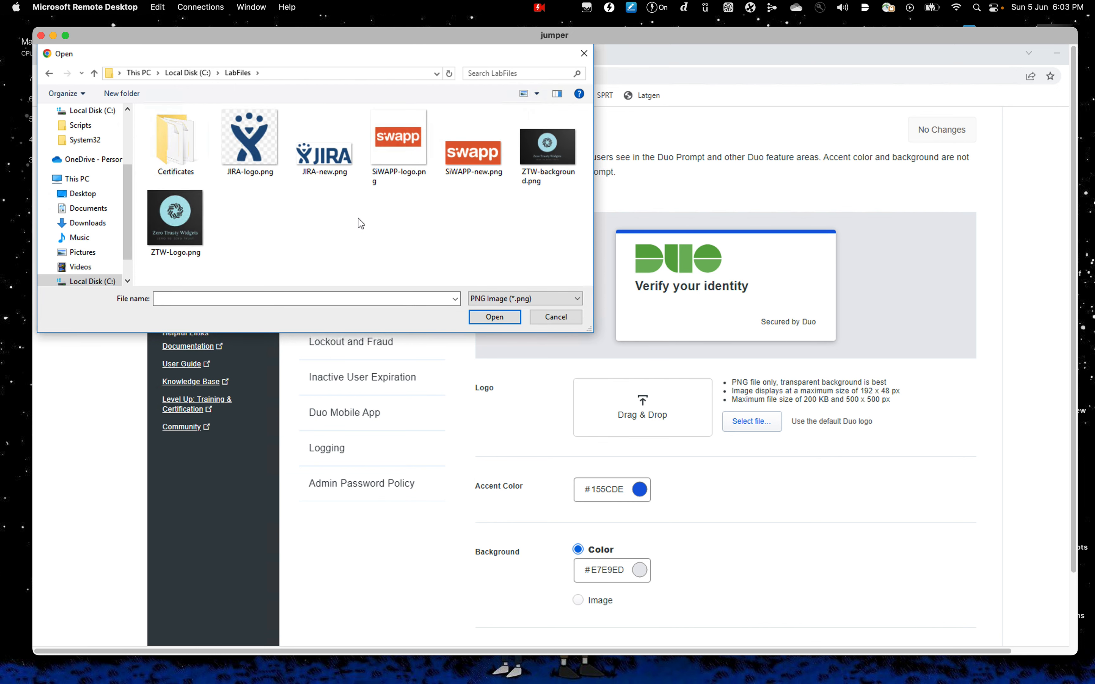
left_click(188, 235)
left_click(489, 317)
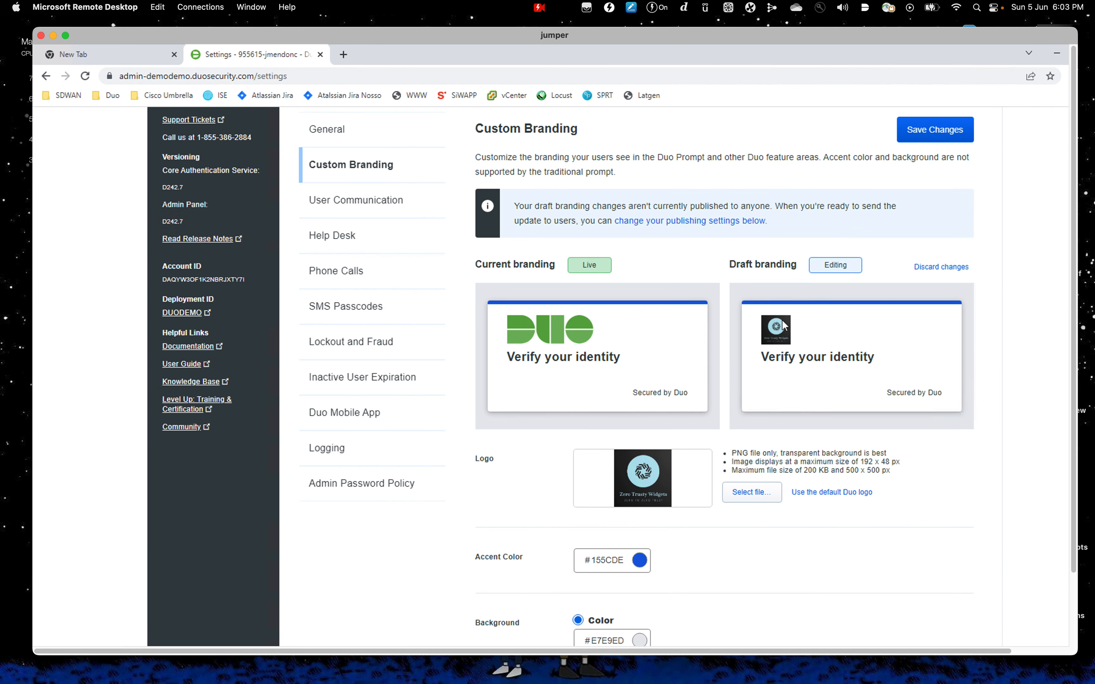
left_click_drag(1073, 390, 1068, 500)
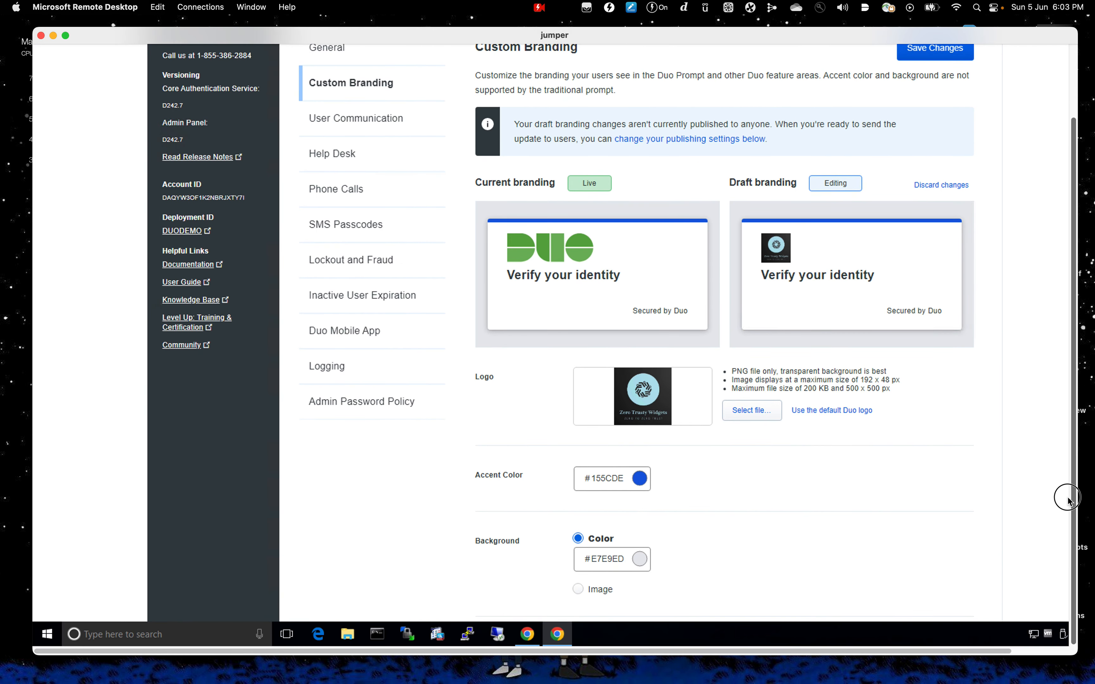
Switch the branding background to Image and upload ZTW-background.png from LabFiles
left_click(578, 589)
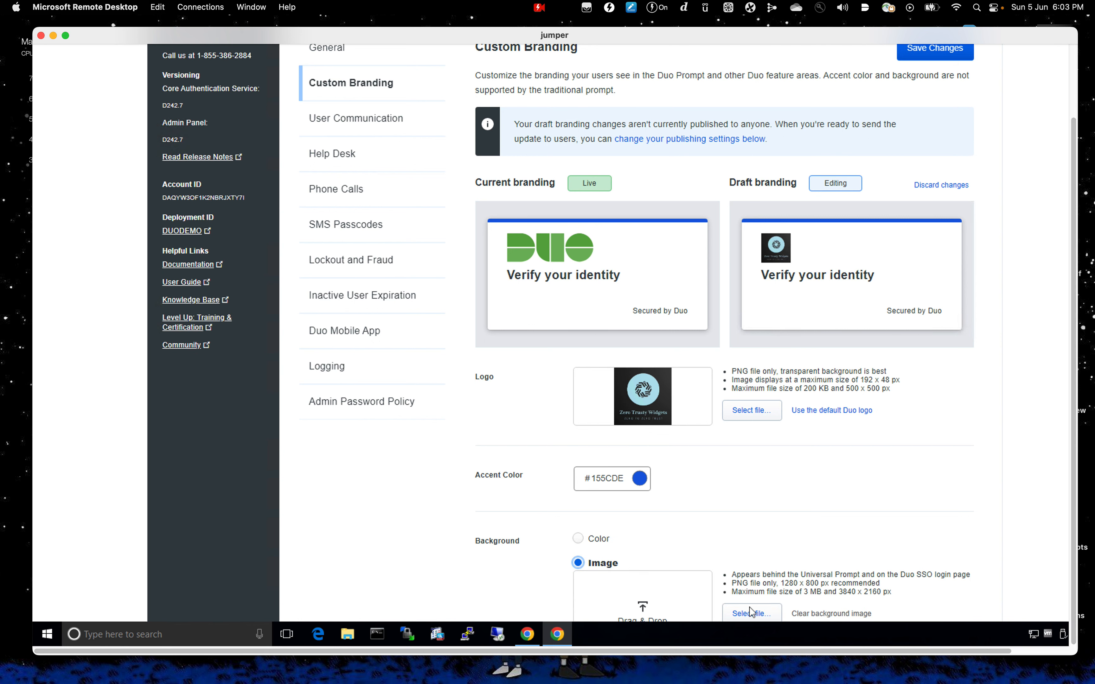
left_click(751, 615)
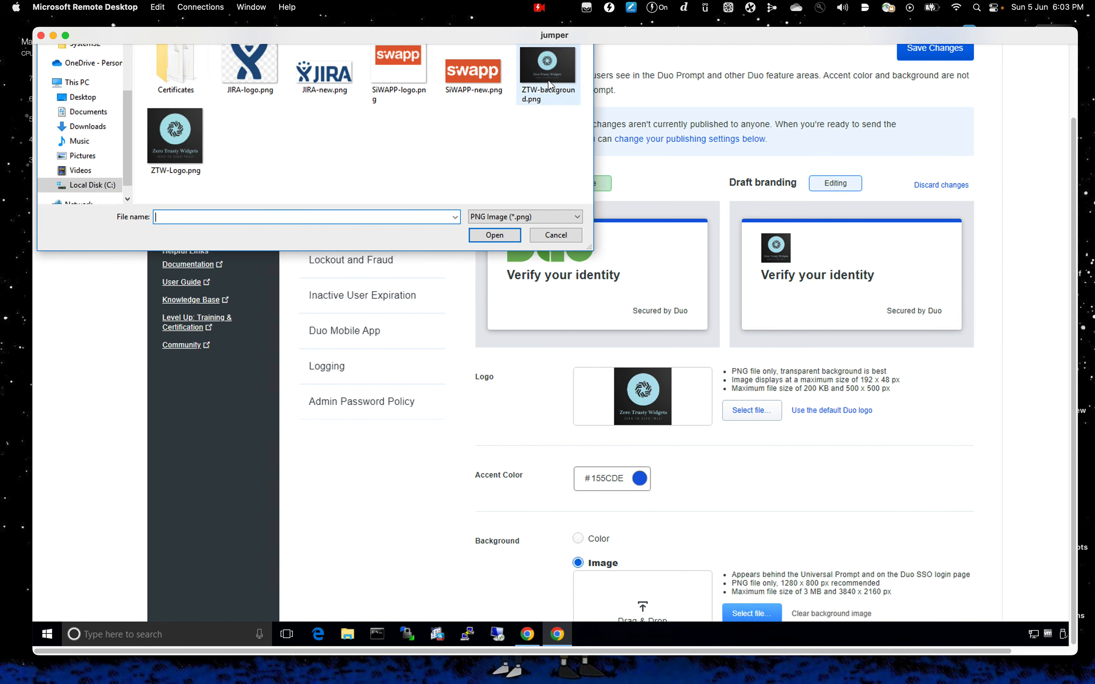
left_click(549, 81)
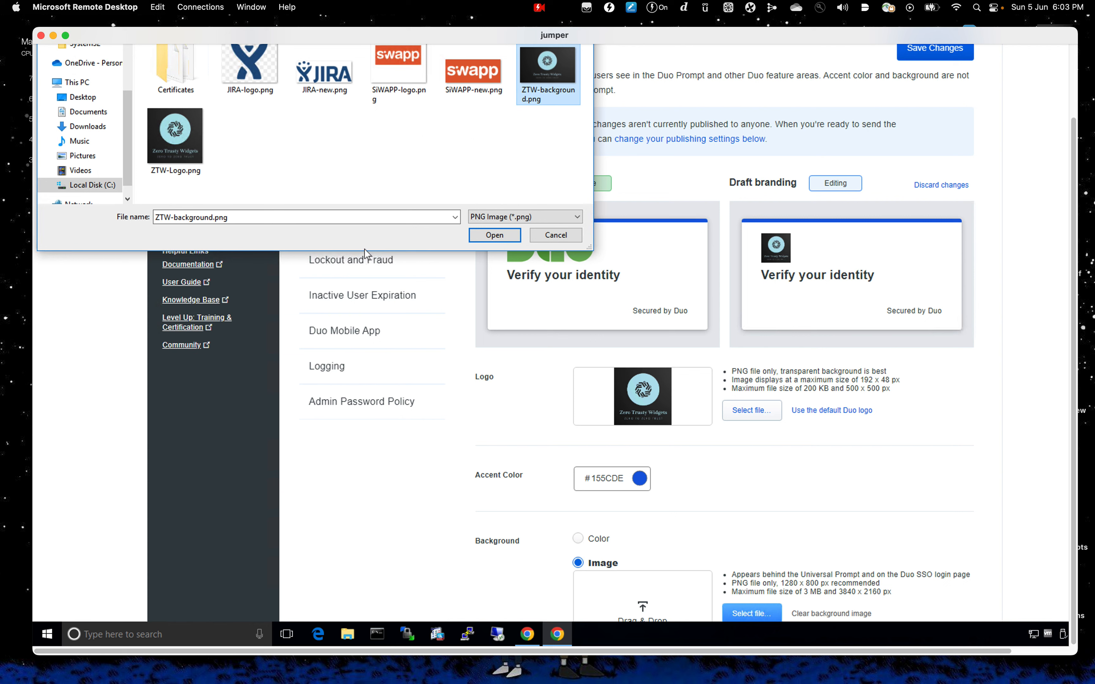
left_click(494, 236)
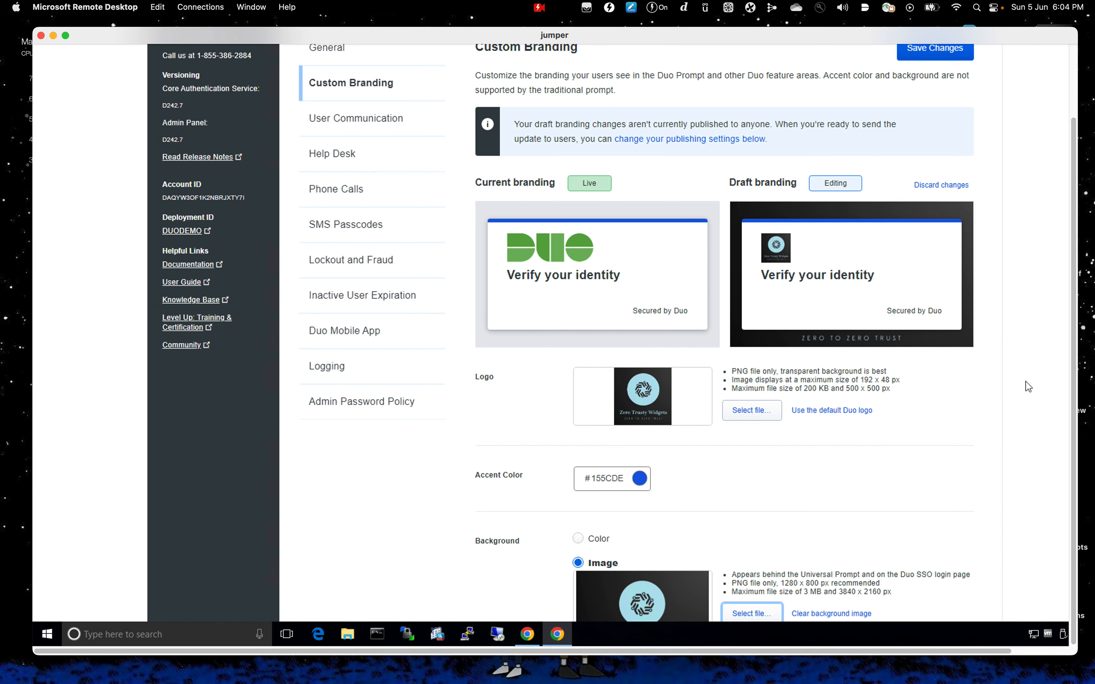
left_click_drag(1073, 378, 954, 356)
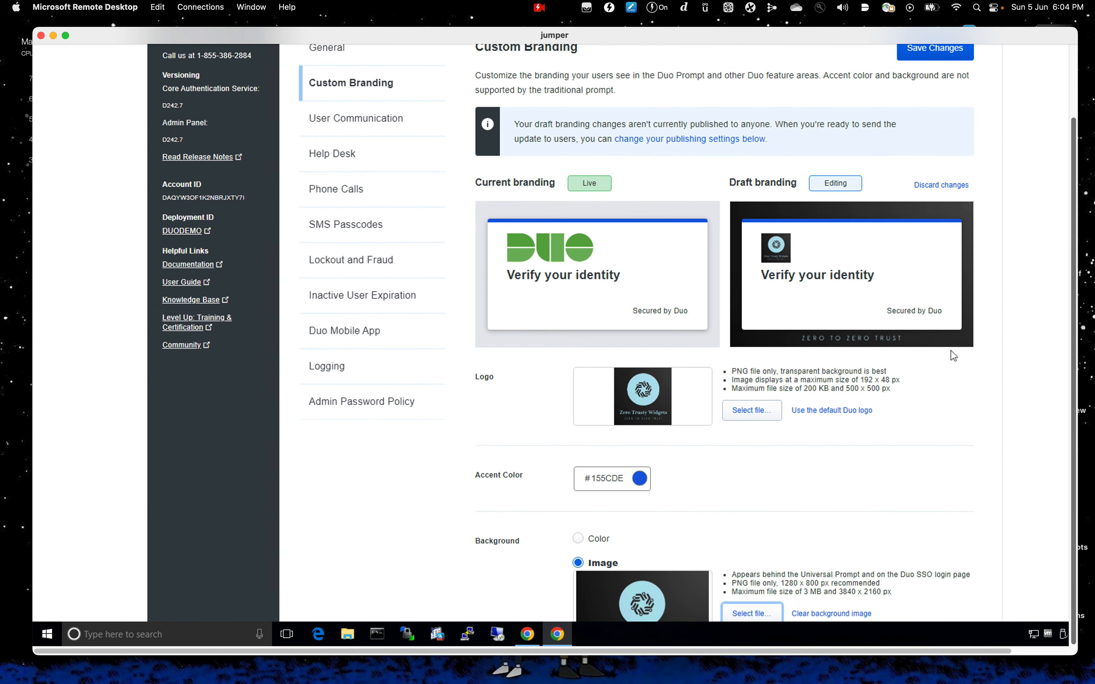
Set Publishing to 'Publish to everyone' and save the branding changes
left_click(65, 35)
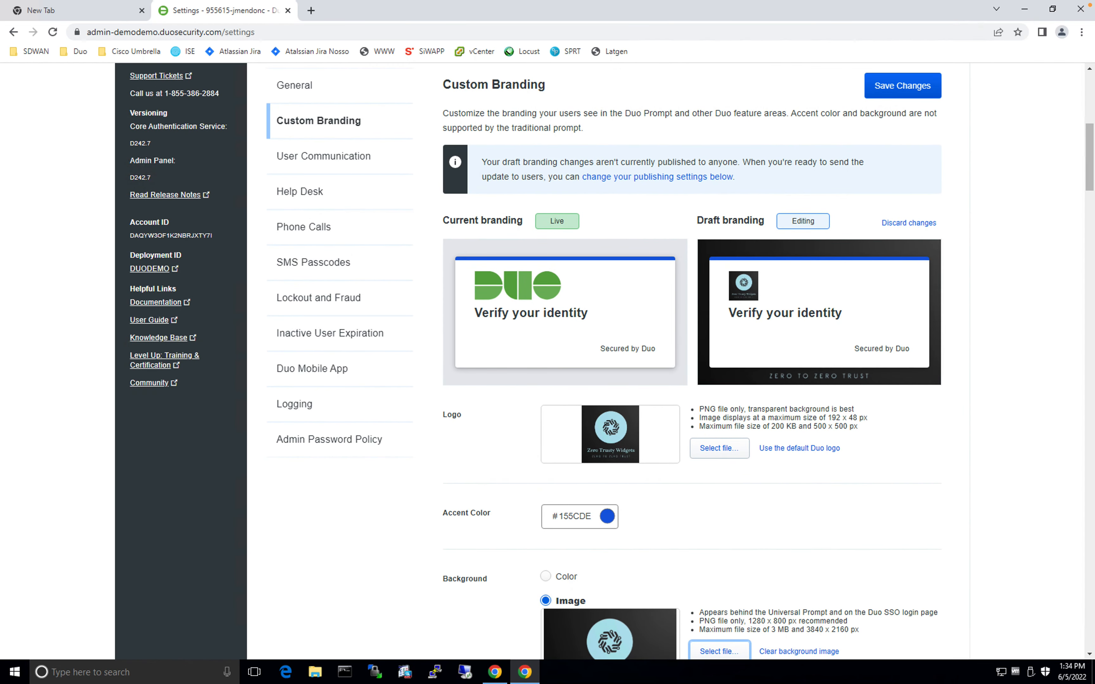
scroll(634, 491, "down", 4)
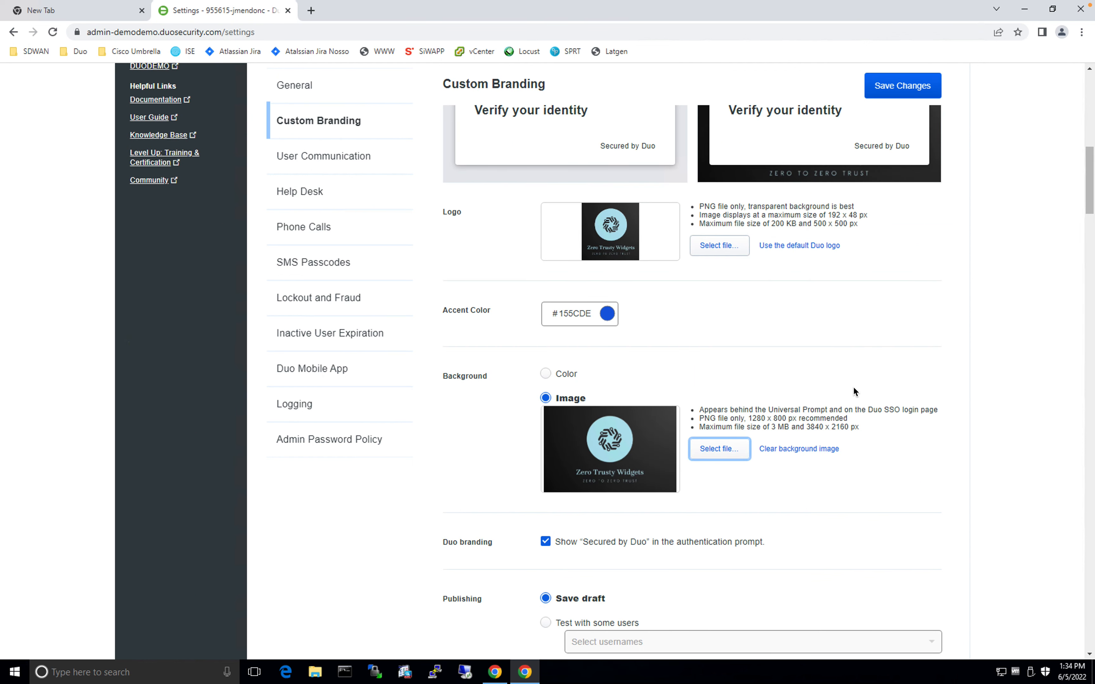
scroll(854, 390, "up", 8)
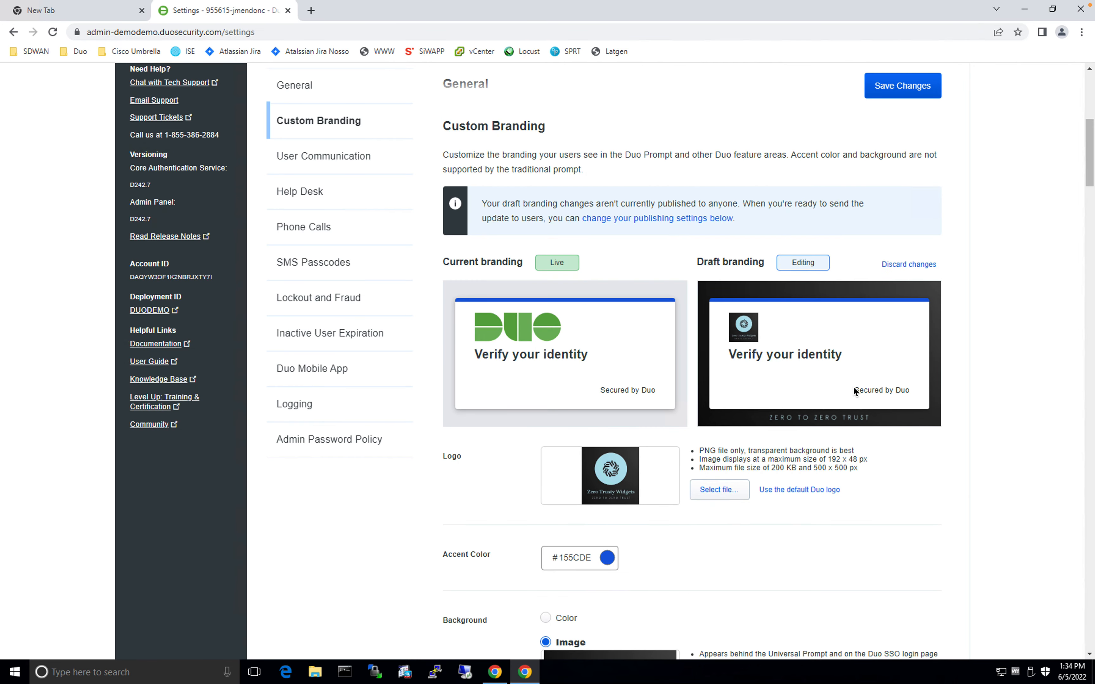
scroll(853, 390, "down", 2)
scroll(854, 390, "down", 18)
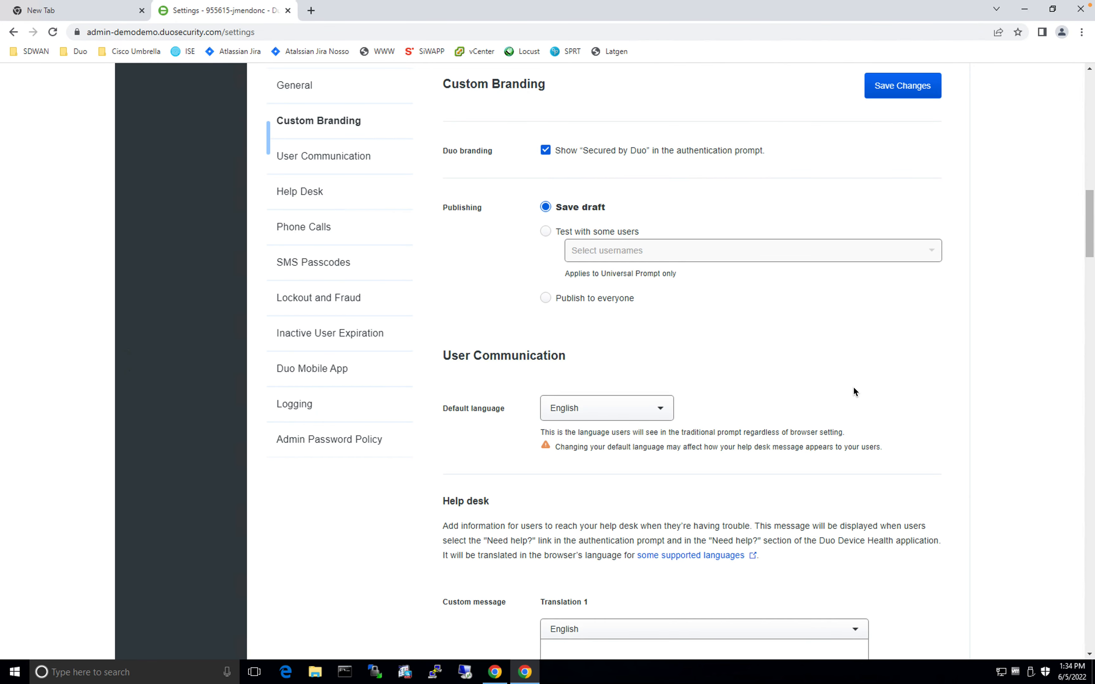
scroll(854, 390, "up", 3)
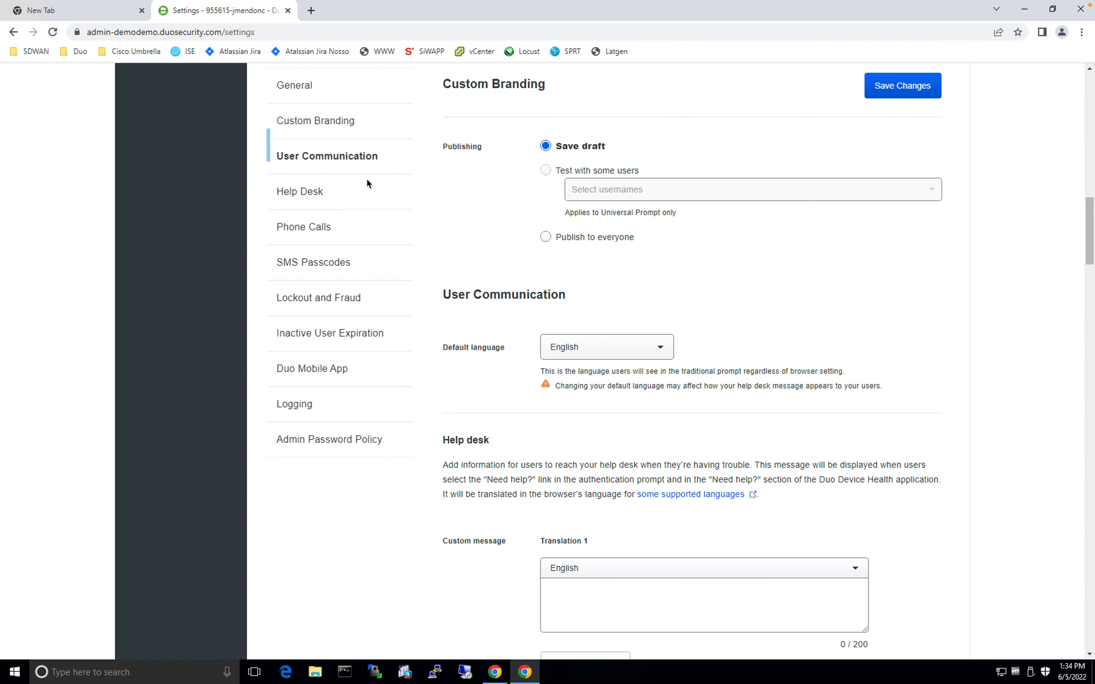
left_click(546, 238)
scroll(549, 244, "down", 1)
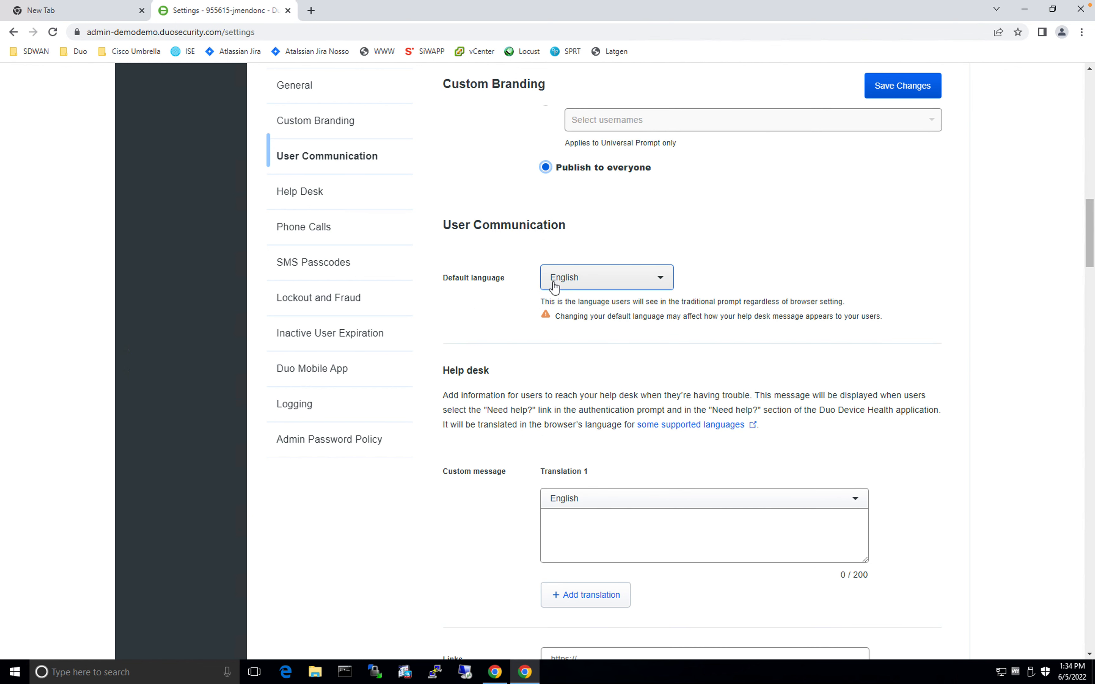
left_click(893, 92)
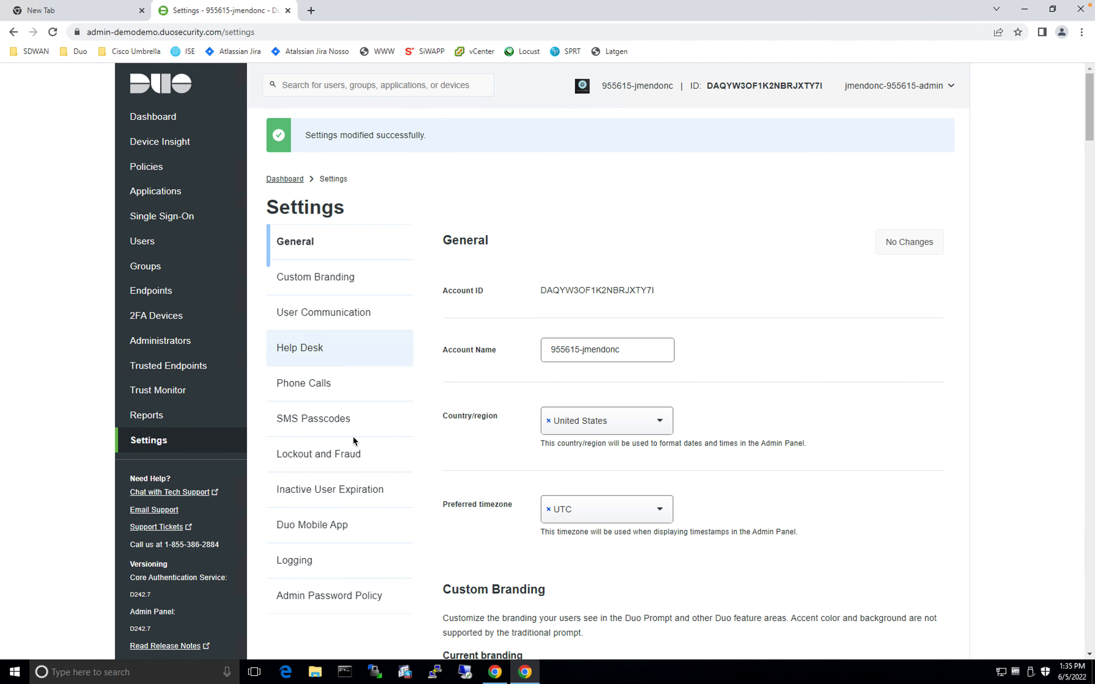
Accept the Duo-hosted SSO acknowledgement under Single Sign-On and choose Activate and Start Setup
left_click(181, 219)
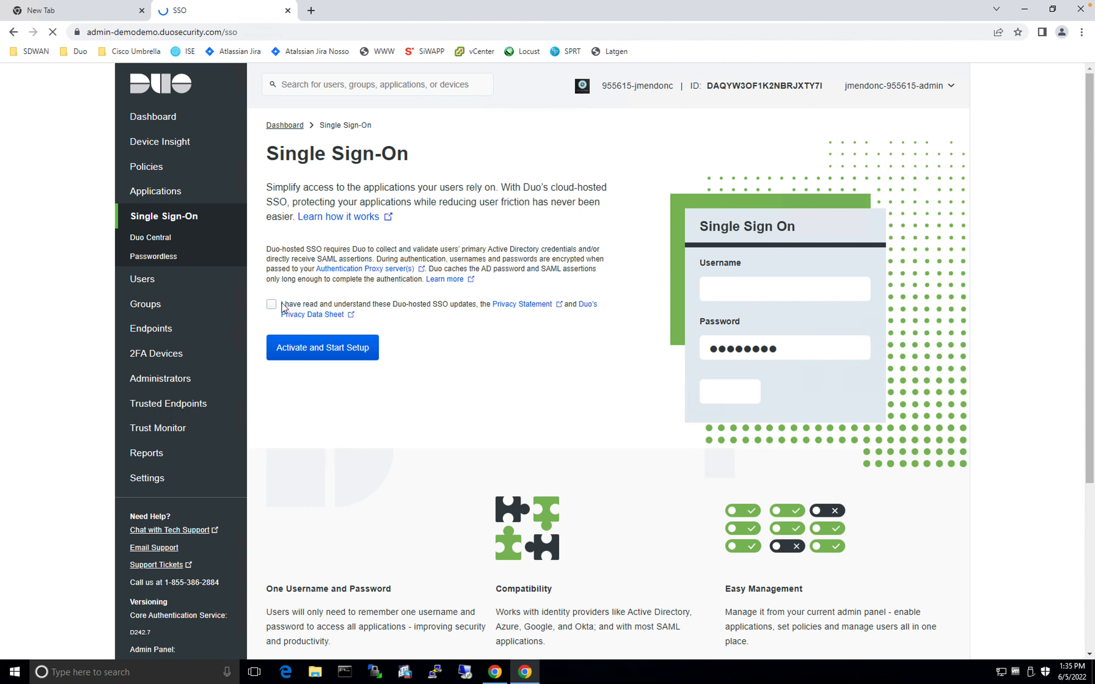
left_click(271, 304)
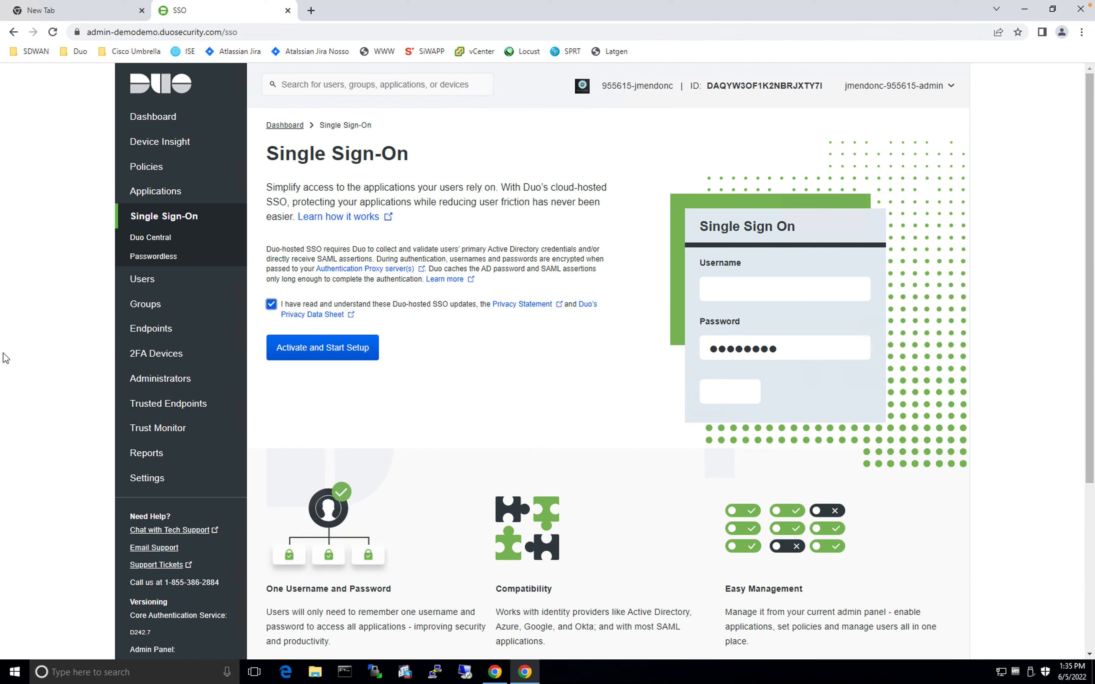
left_click(338, 354)
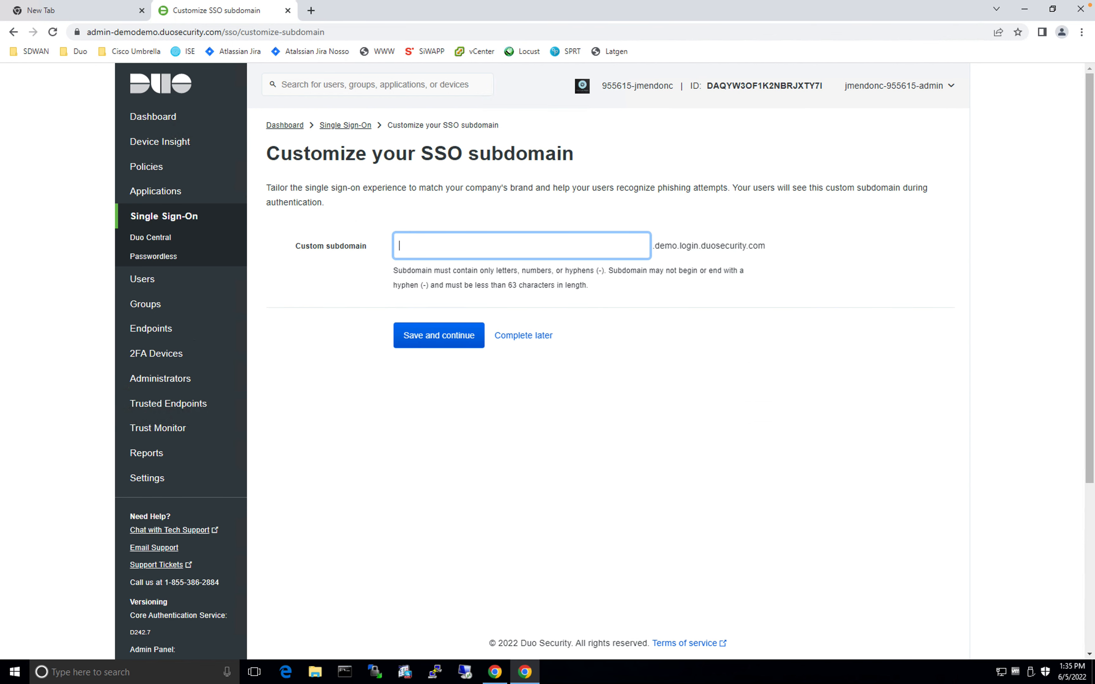
Enter bitsplease2 as the custom SSO subdomain, save, and confirm it as permanent
left_click(599, 246)
left_click_drag(764, 246, 648, 237)
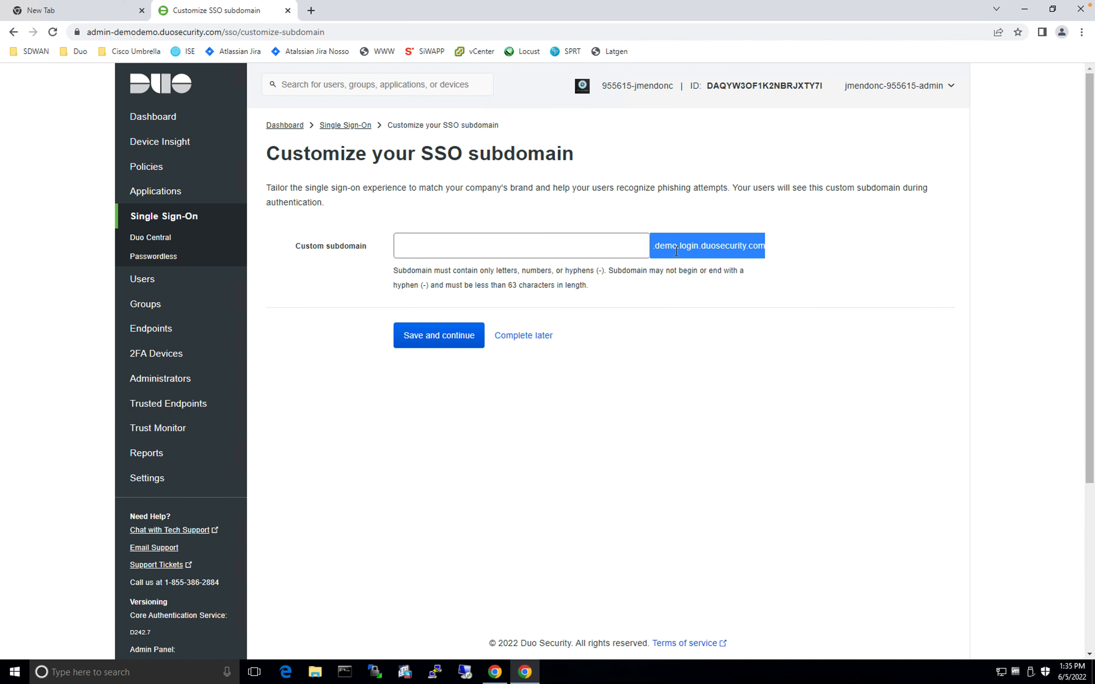
left_click(538, 247)
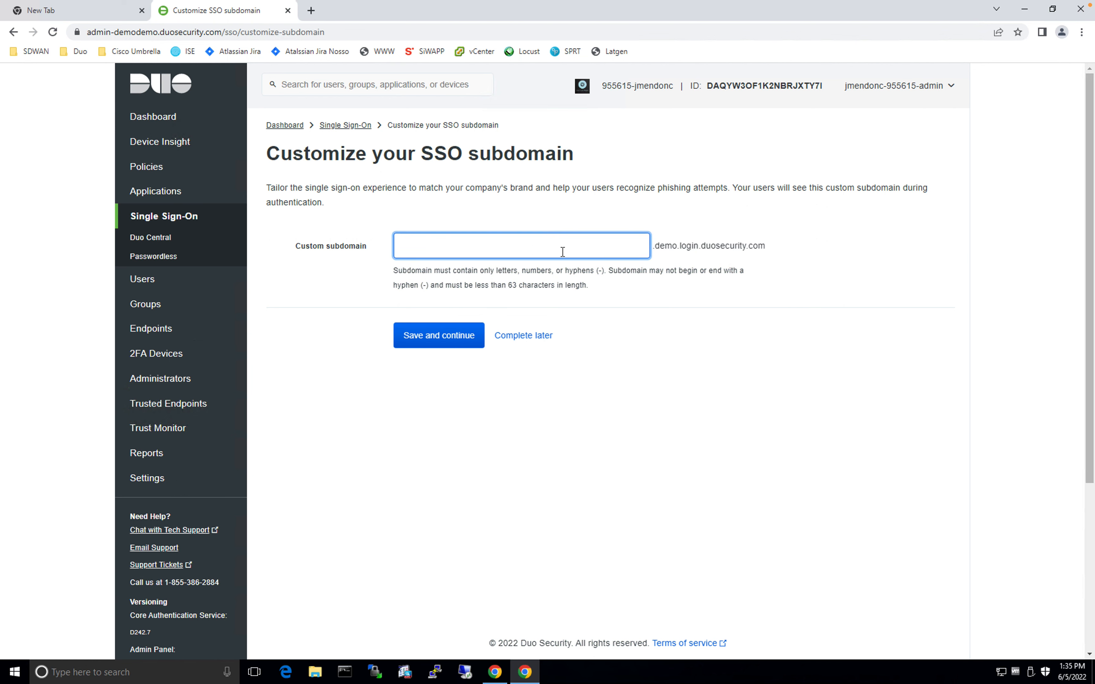
type("bitsplease2")
left_click(729, 398)
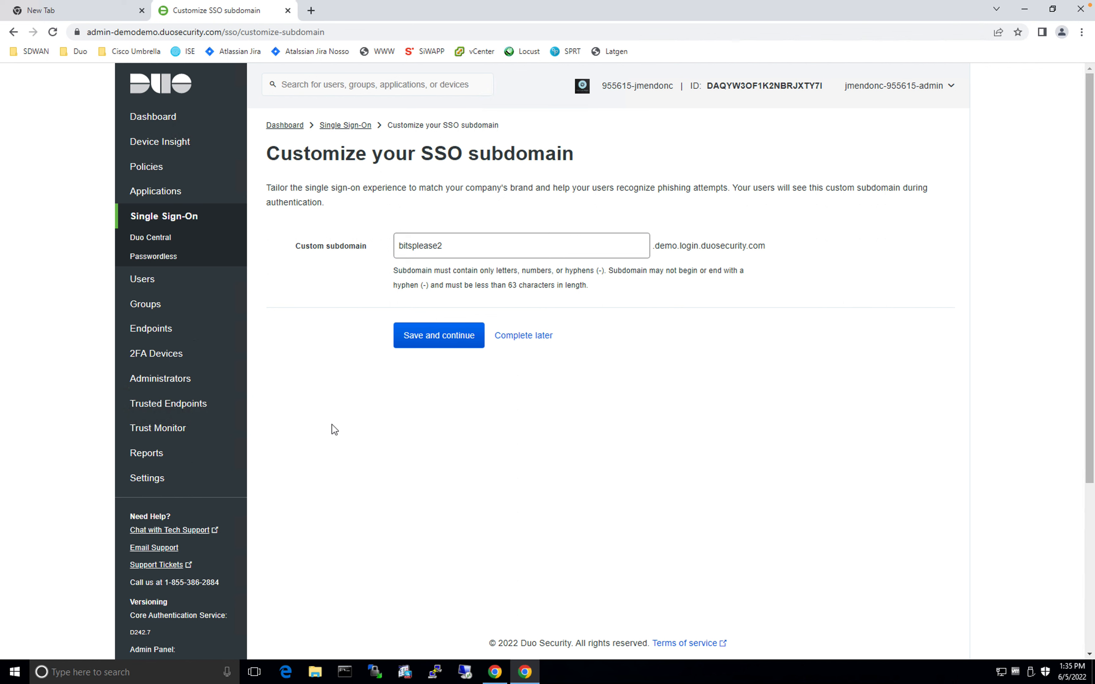
left_click(452, 250)
left_click(442, 342)
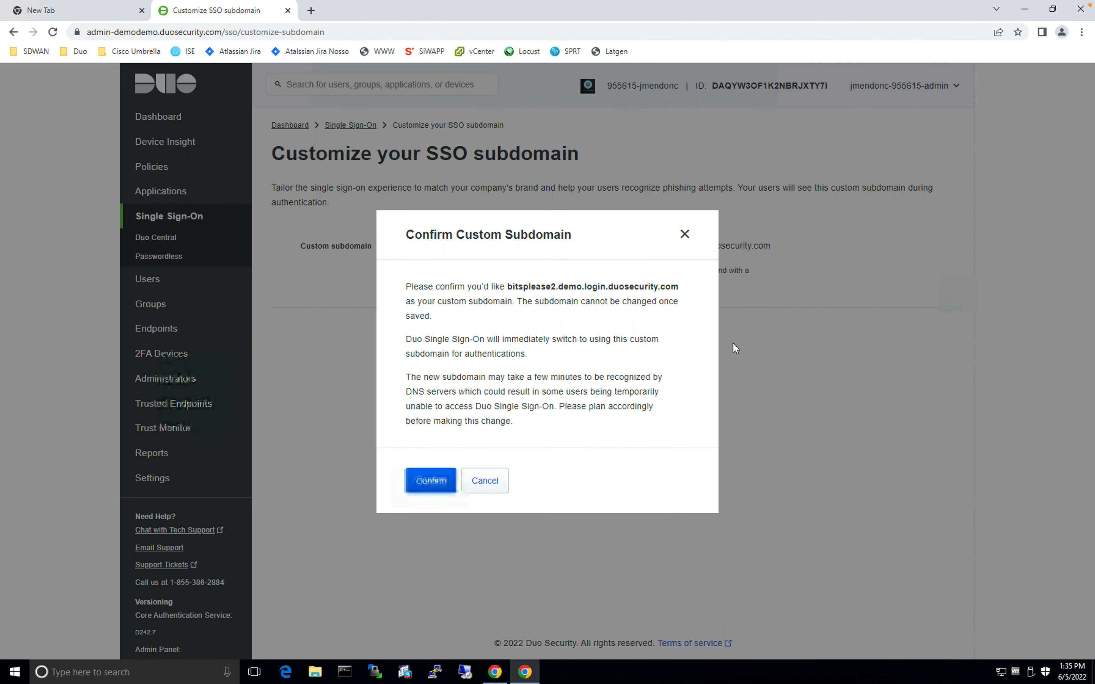
left_click(437, 488)
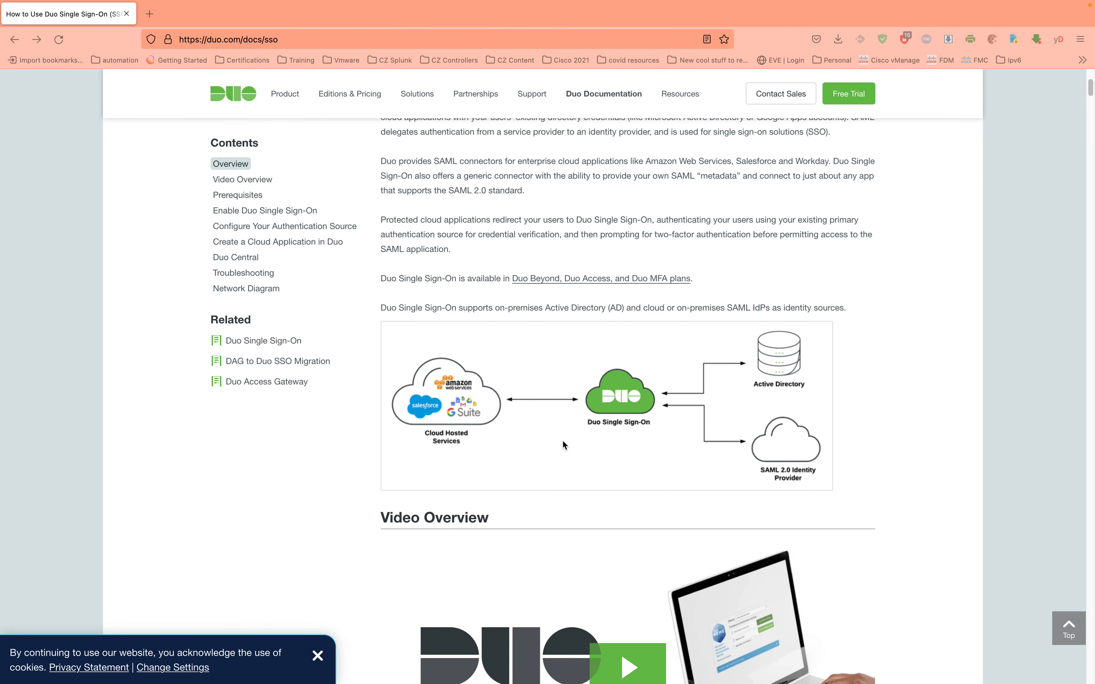
scroll(564, 441, "up", 6)
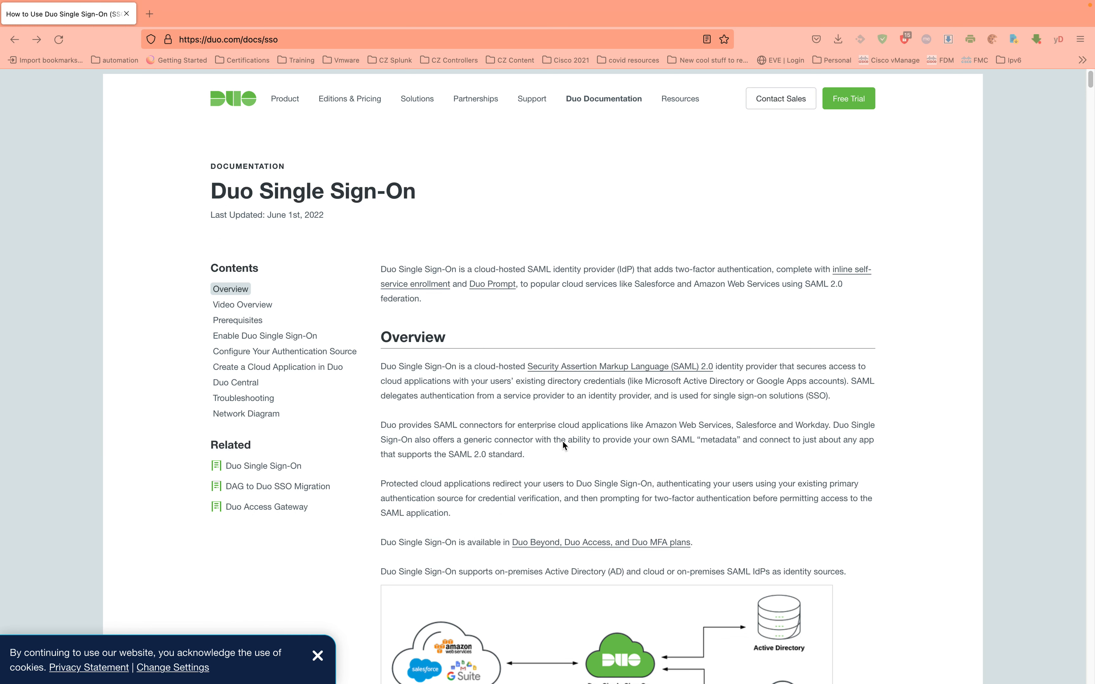
scroll(562, 441, "down", 5)
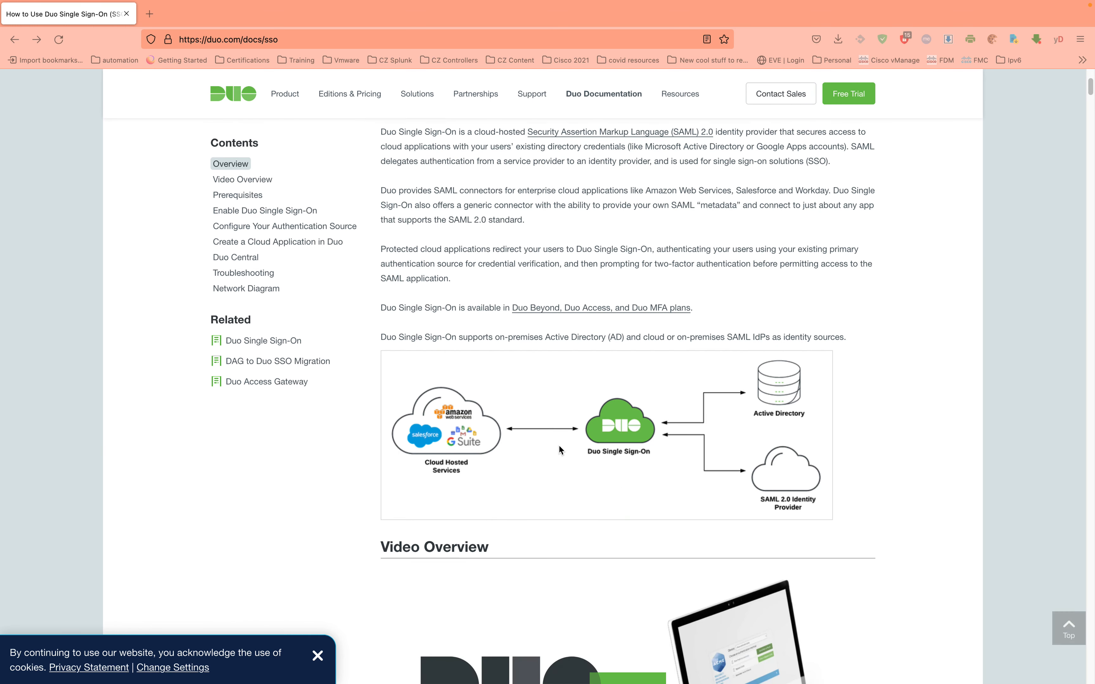
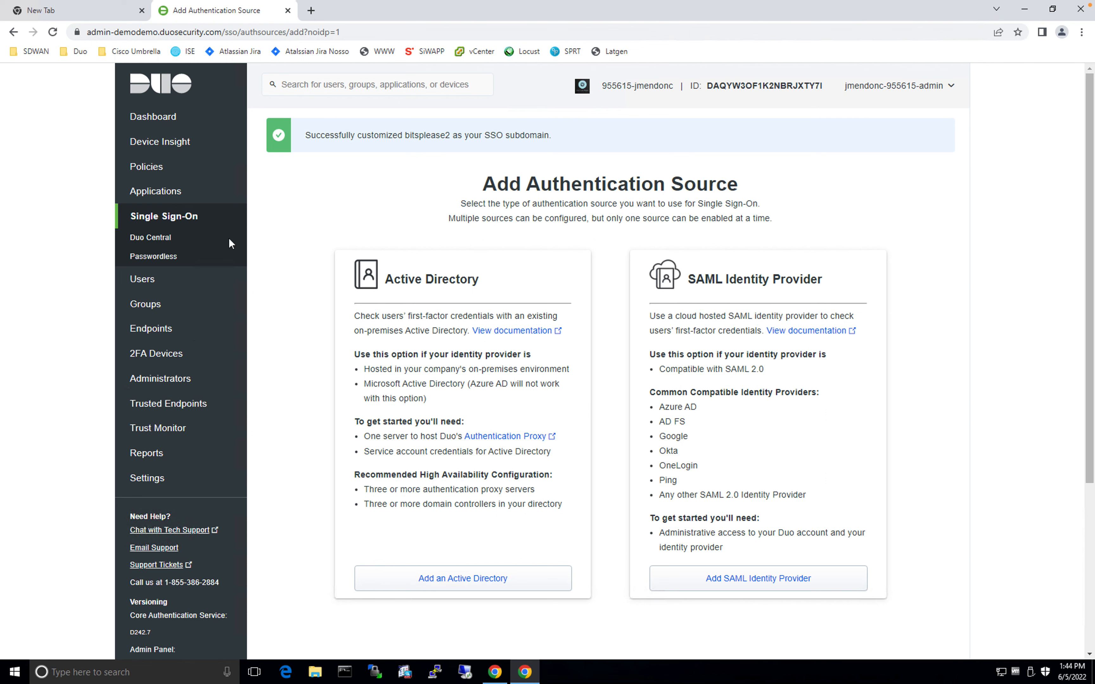
Add Active Directory as the SSO authentication source from its card on the sources page
scroll(340, 297, "down", 1)
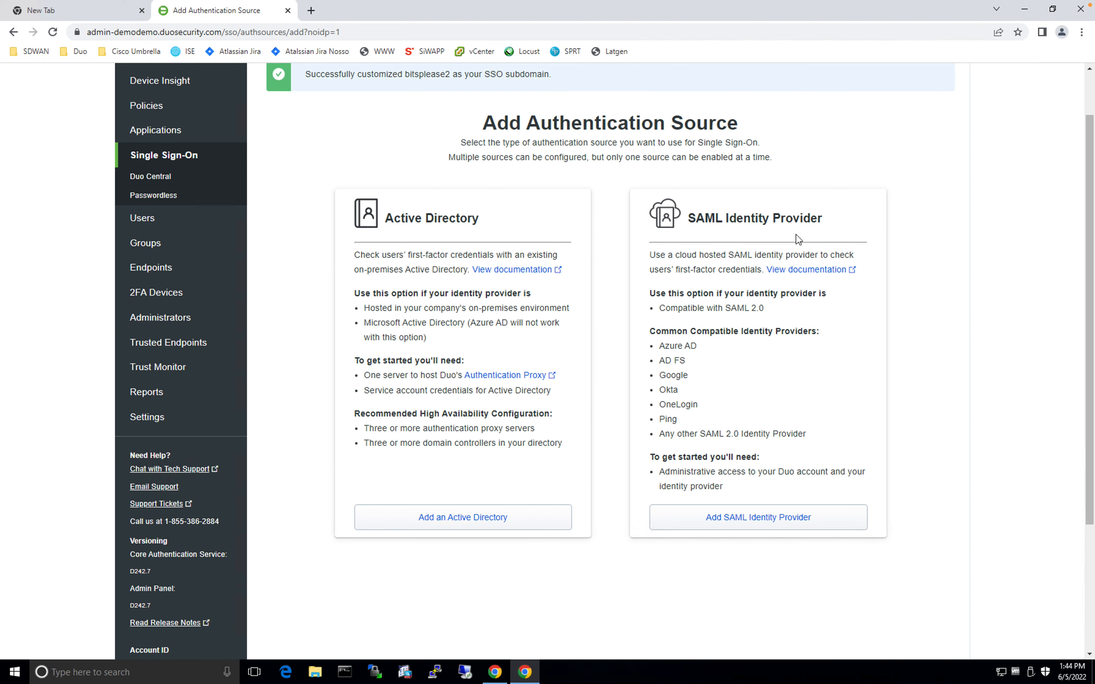
left_click_drag(660, 345, 704, 434)
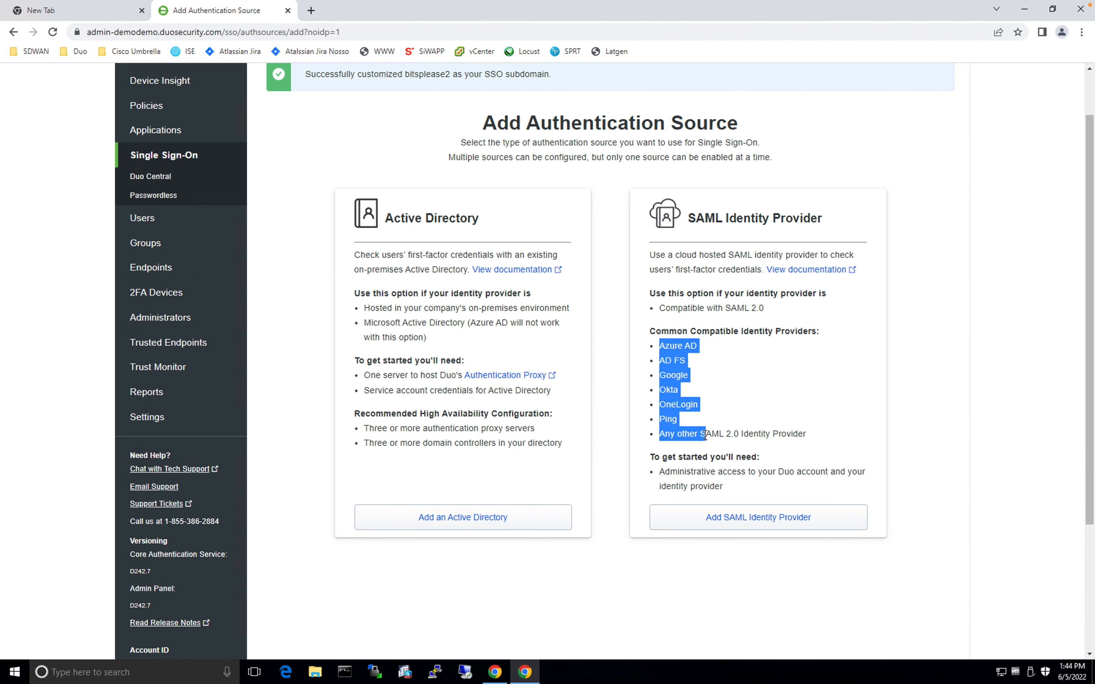
left_click(277, 391)
left_click(472, 525)
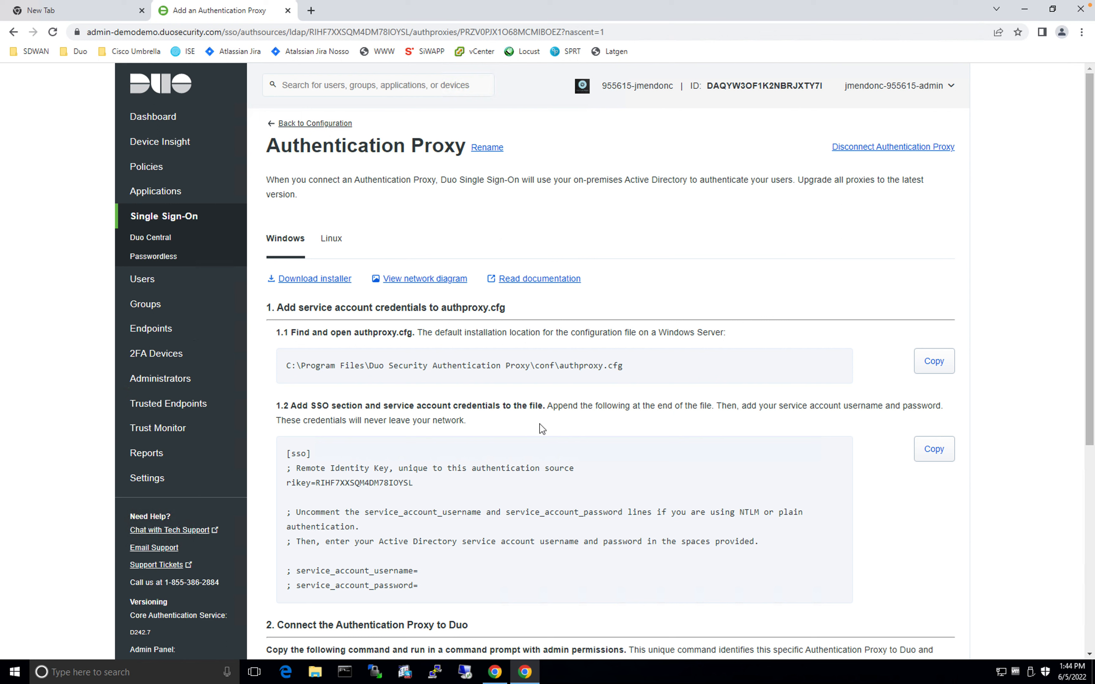
Copy the [sso] configuration block and launch Remote Desktop Connection
scroll(542, 428, "down", 1)
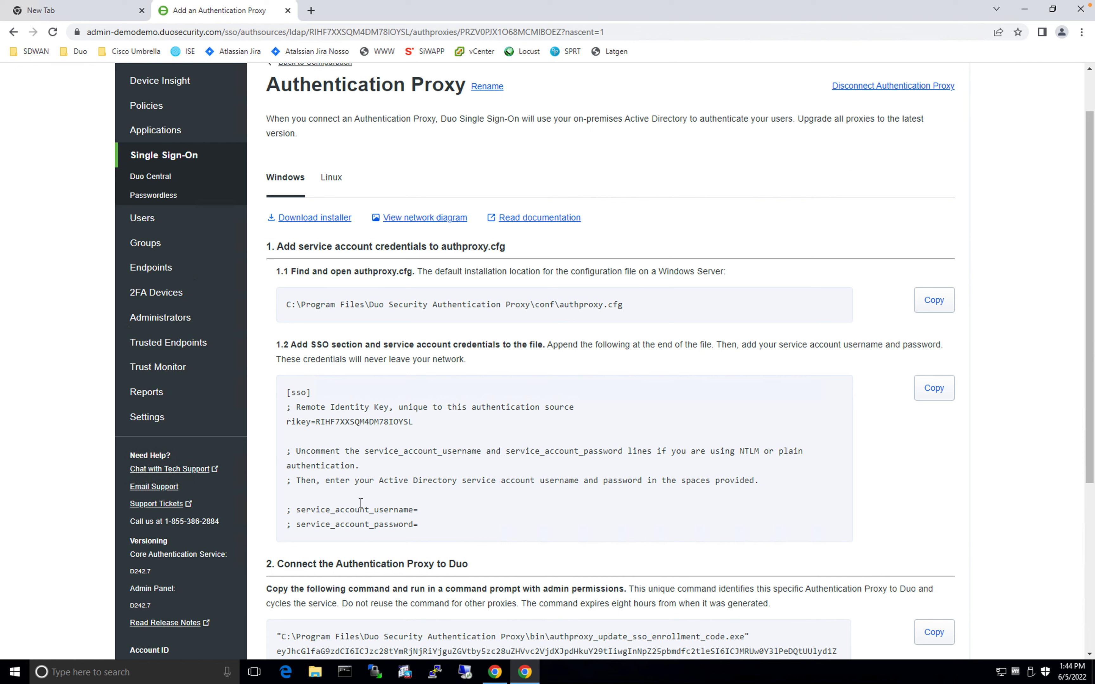
left_click(743, 420)
left_click(937, 393)
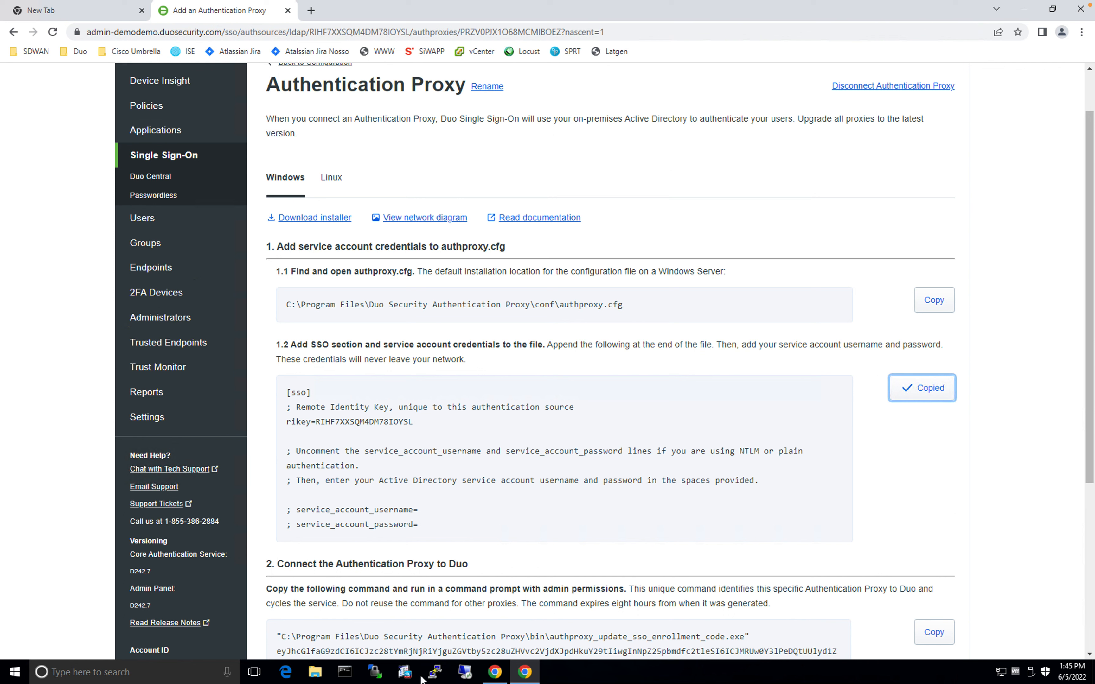
left_click(466, 676)
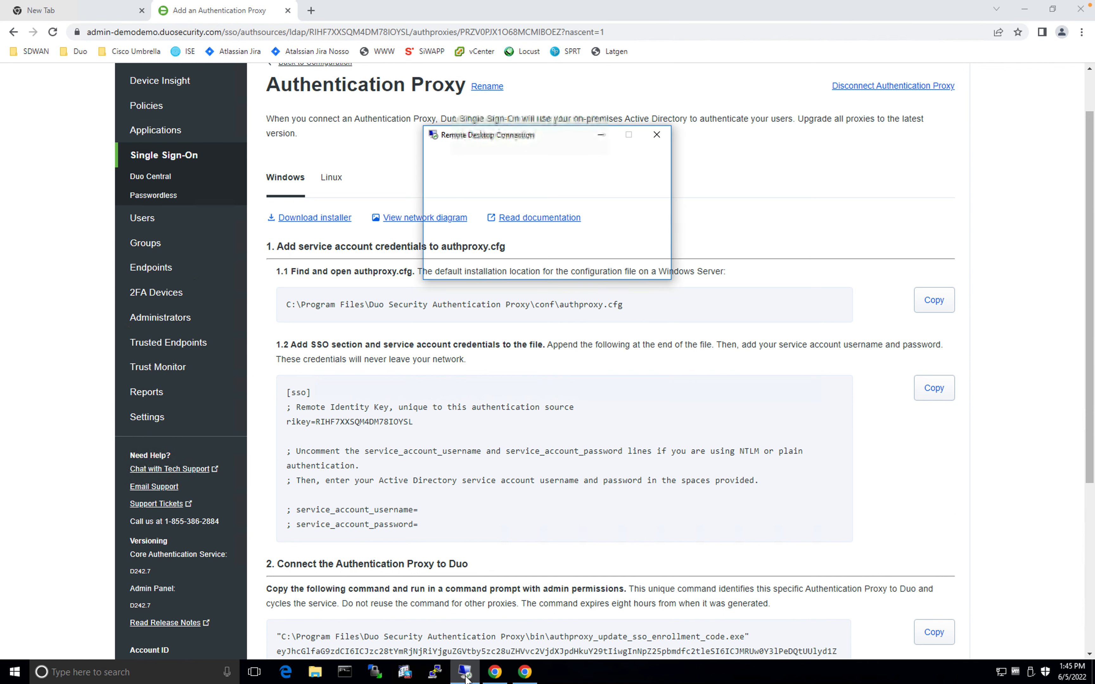
Connect over Remote Desktop to the ad1.dcloud.local server
left_click(612, 204)
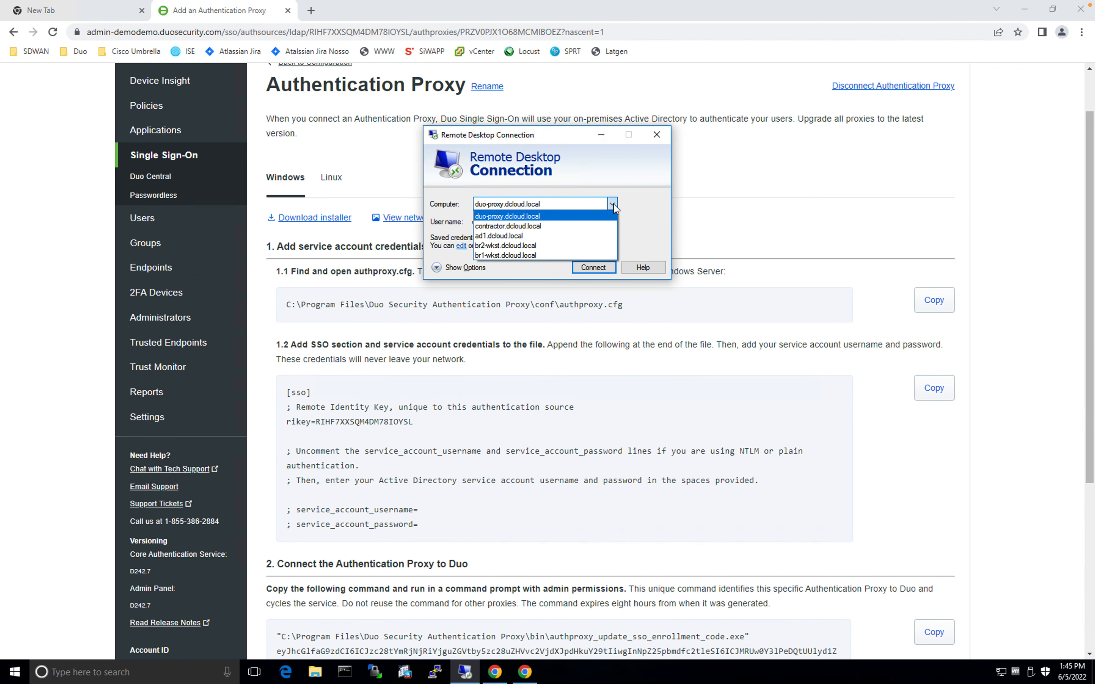
left_click(498, 236)
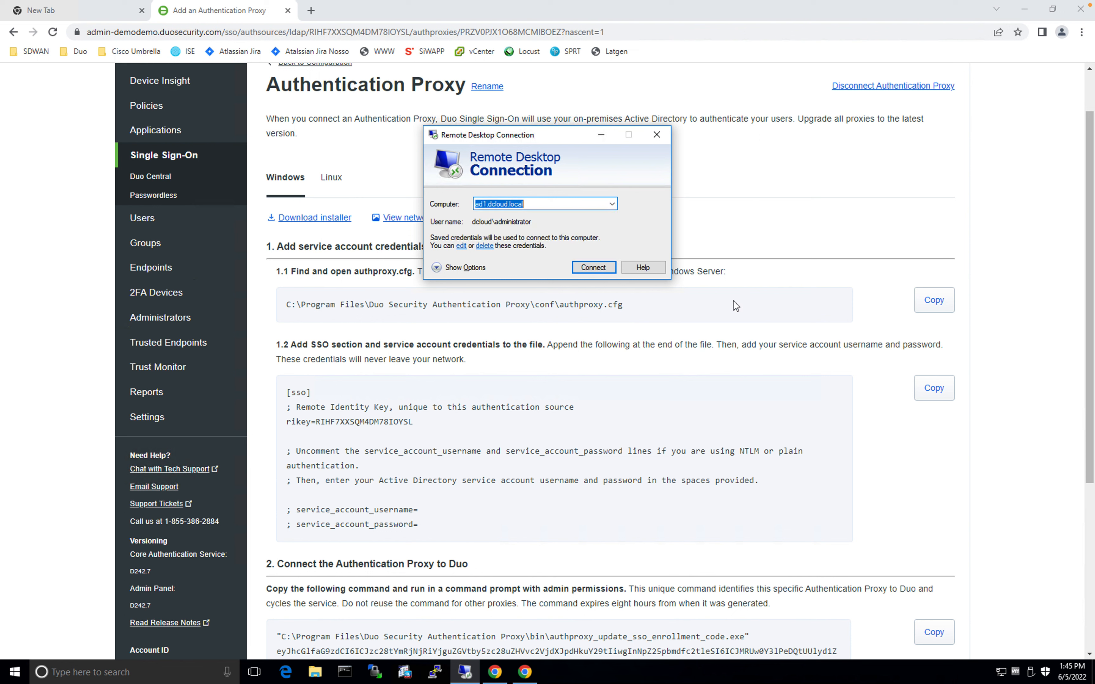
key("Return")
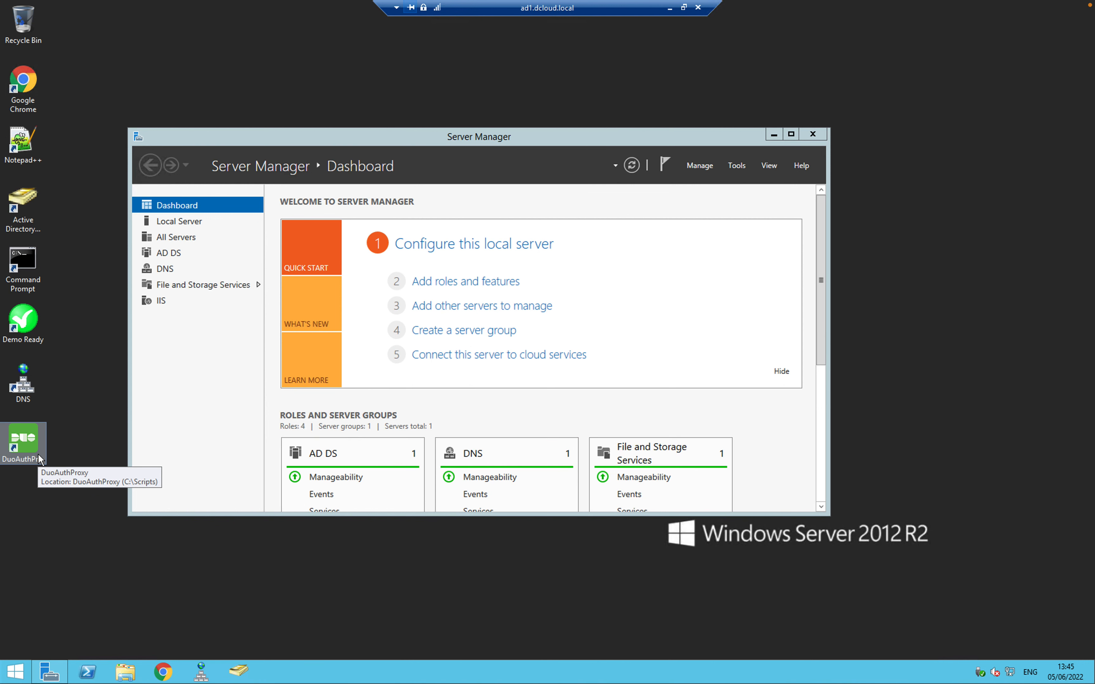
Install Duo Authentication Proxy 5.6.0 on ad1 using the DuoAuthProxy installer
left_click(775, 136)
double_click(25, 450)
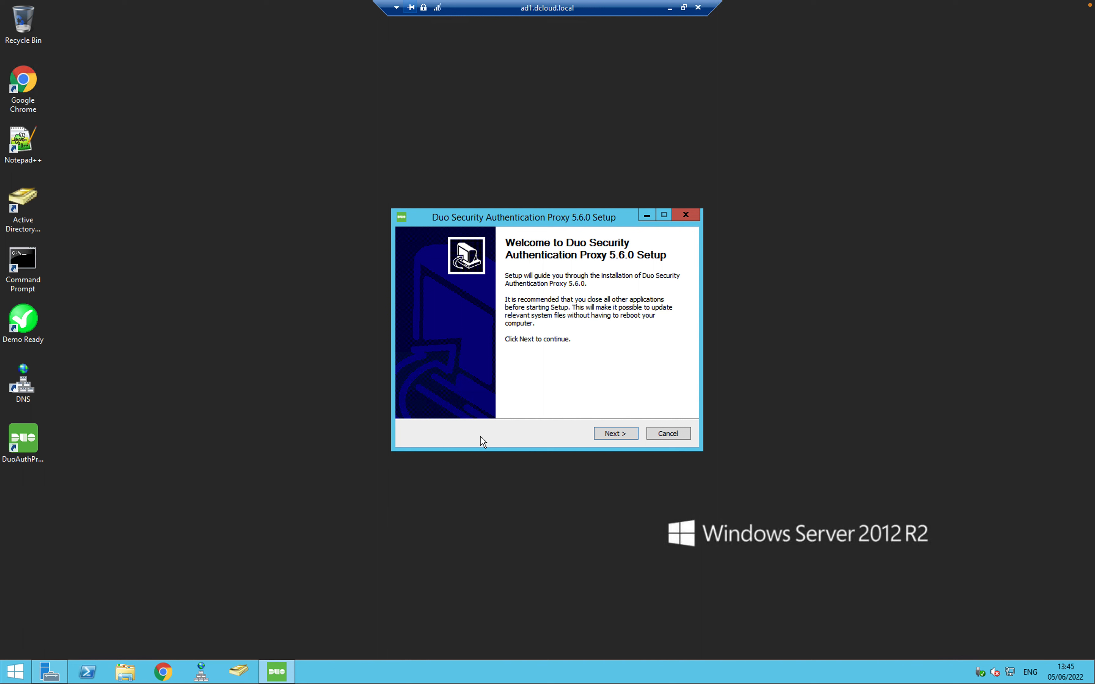
left_click(619, 435)
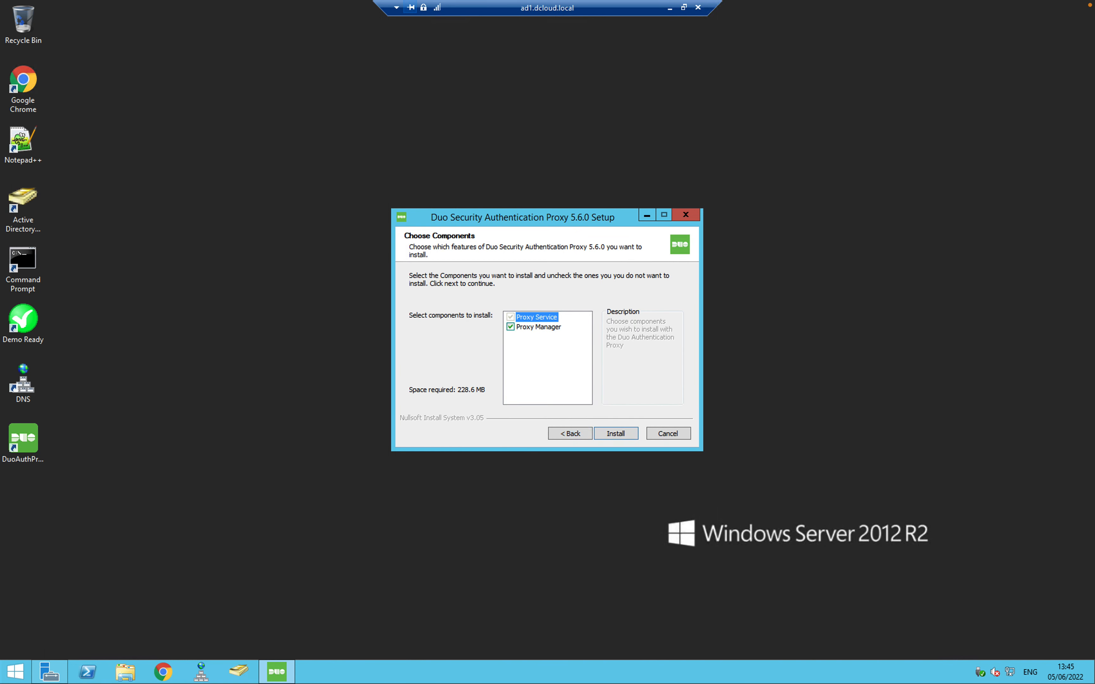
left_click(608, 438)
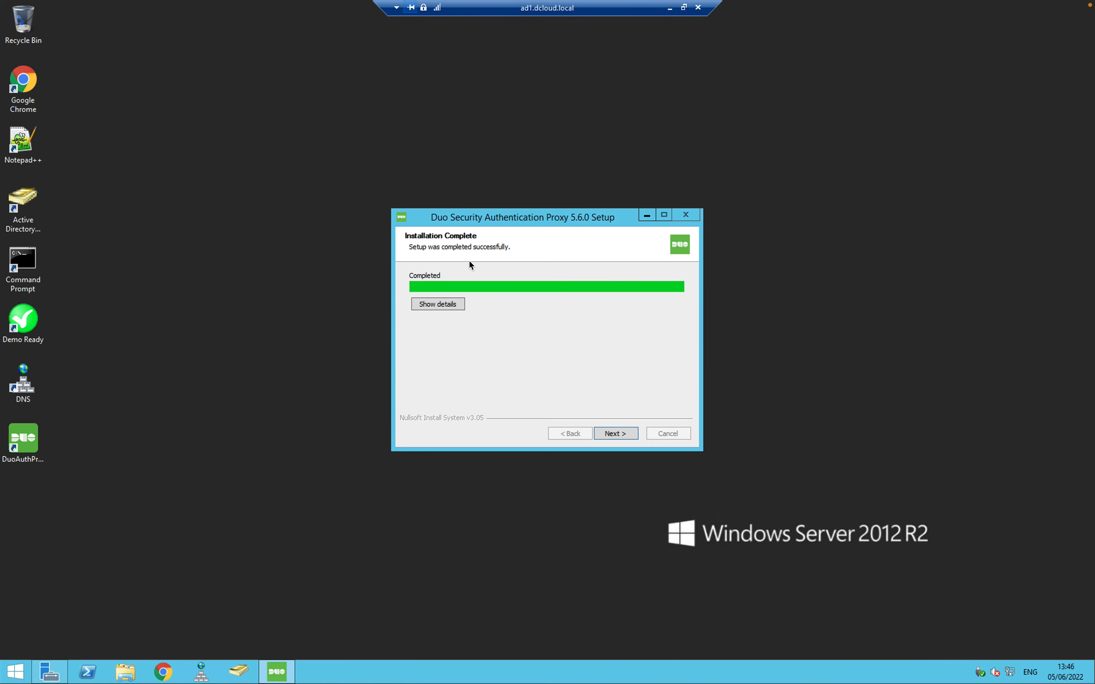
left_click(621, 434)
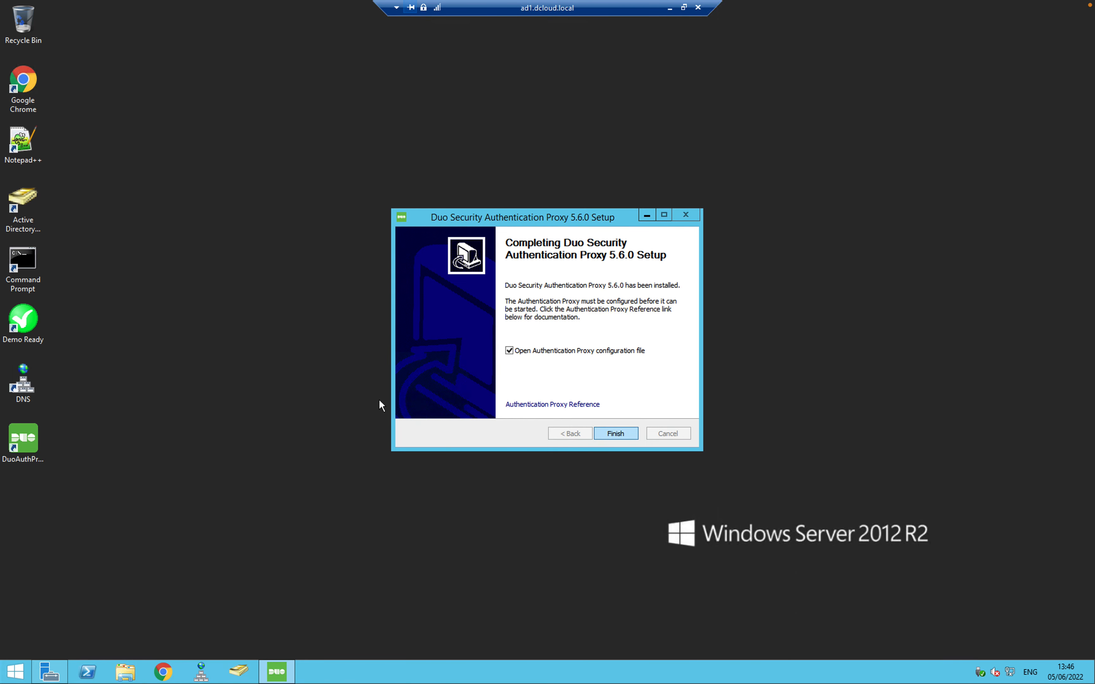
Finish setup and replace all of authproxy.cfg's contents with the copied [sso] block
left_click(619, 433)
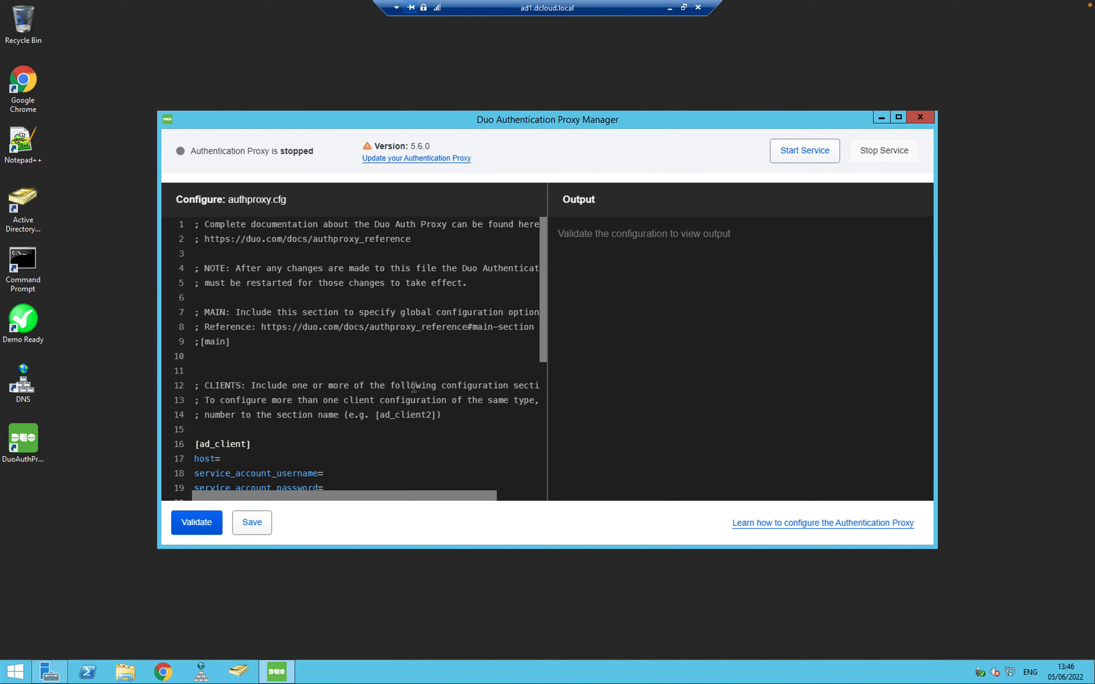
left_click(387, 367)
type("a")
key("ctrl+a")
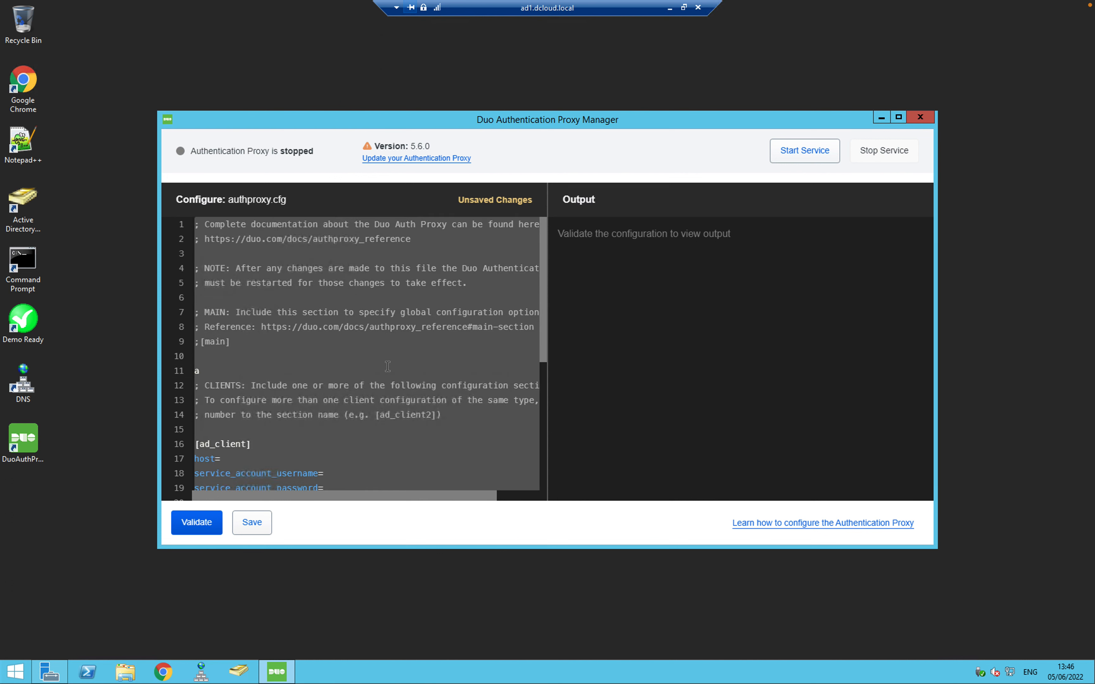
key("BackSpace")
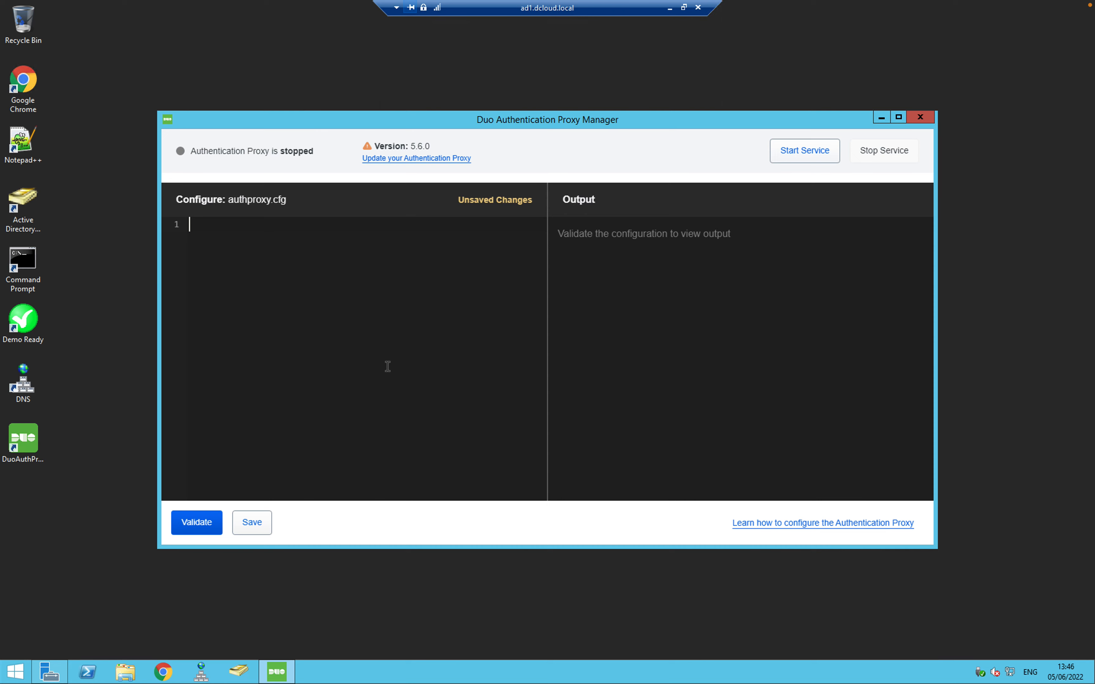
key("ctrl+v")
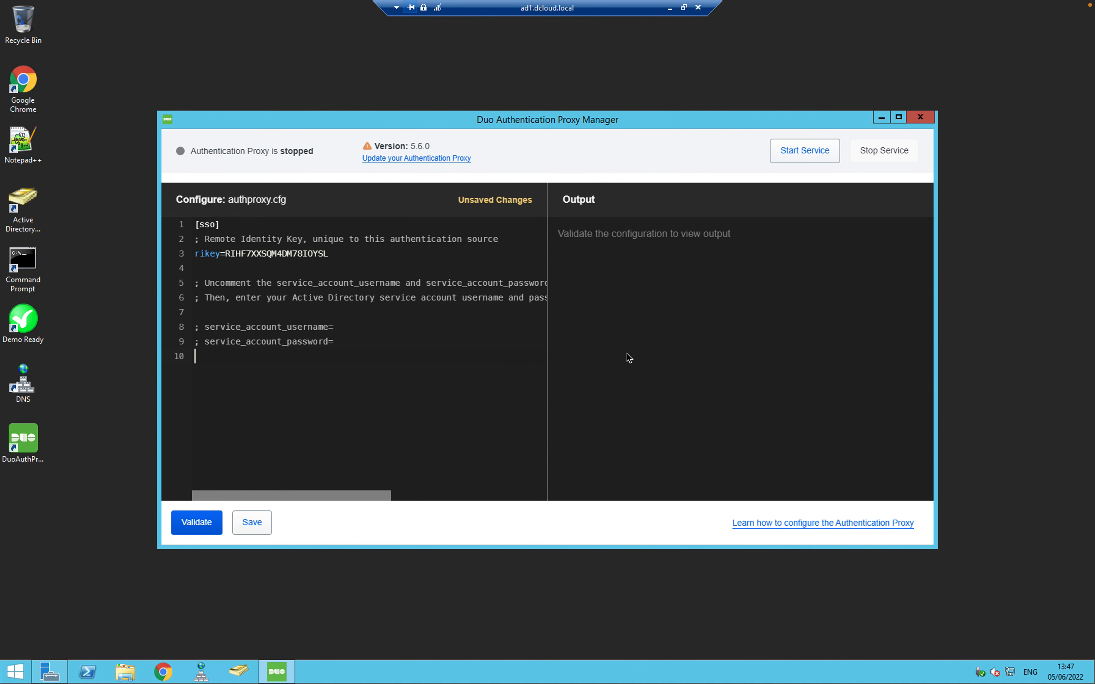
Save authproxy.cfg without validation and return to the Duo Admin Panel
left_click(250, 525)
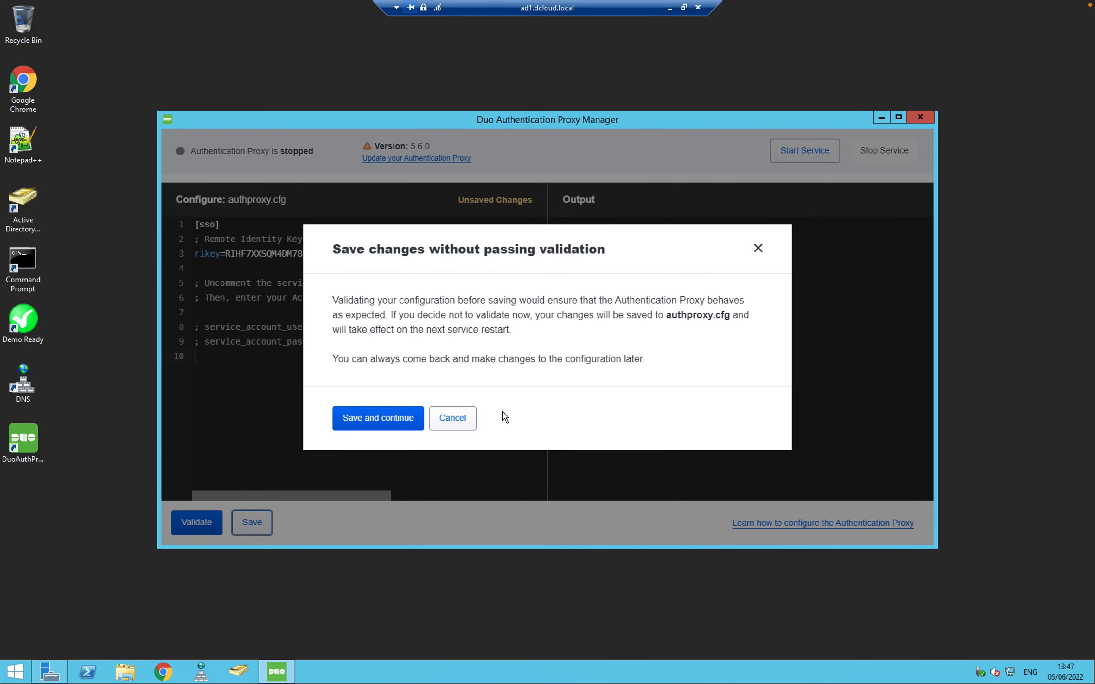
left_click(368, 425)
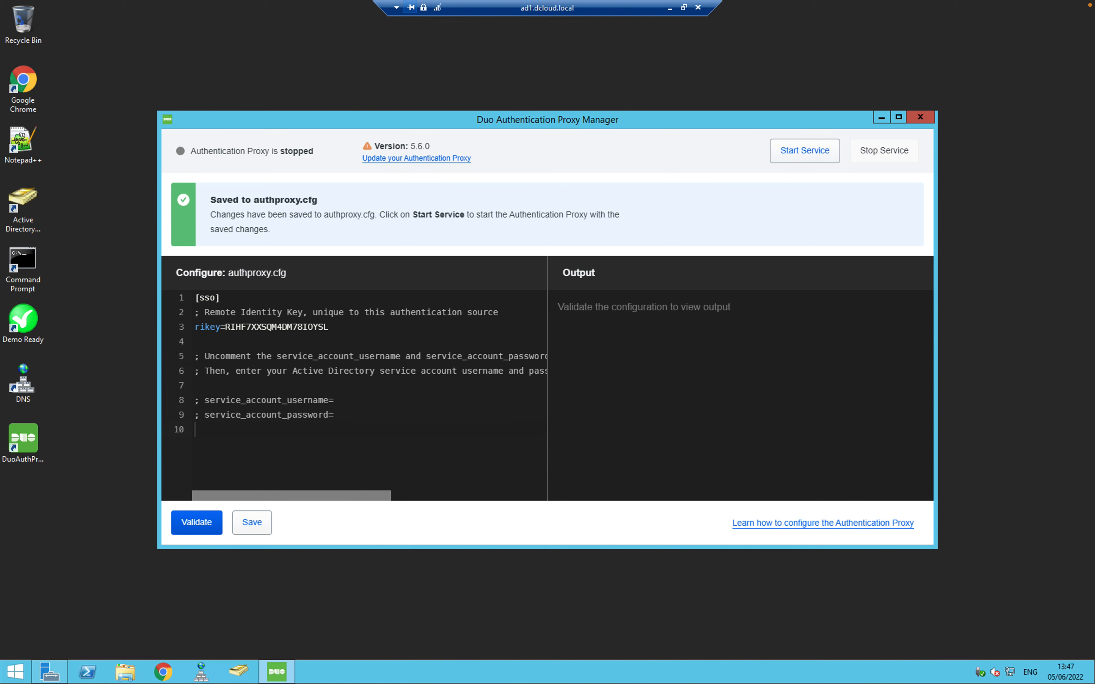
left_click(670, 9)
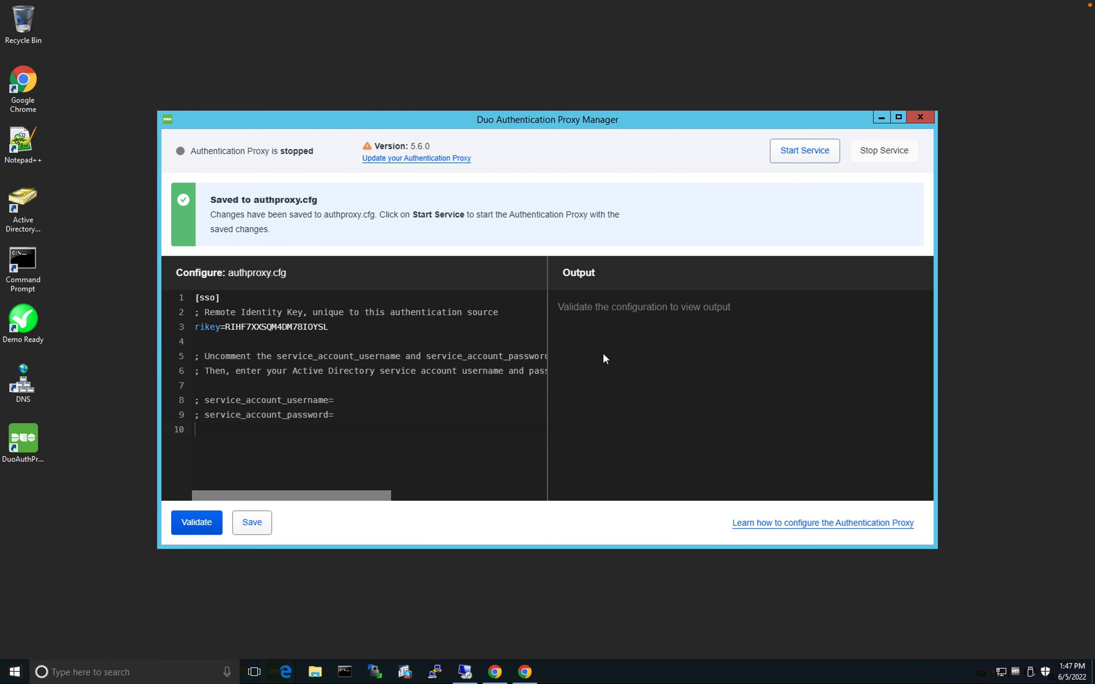
key("alt+Tab")
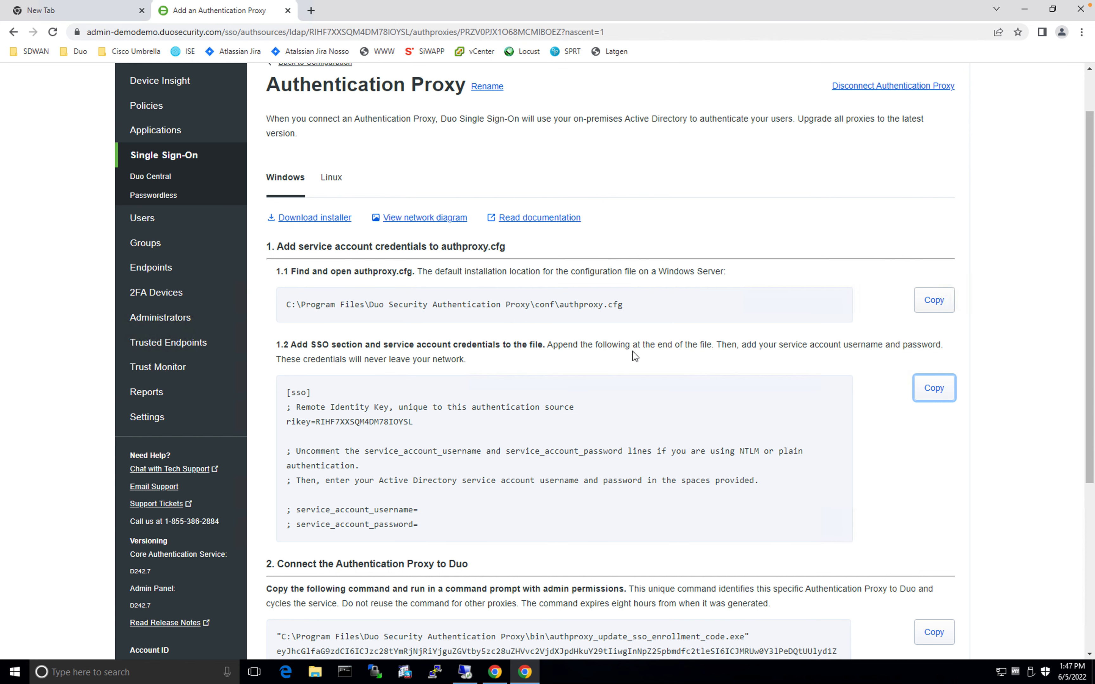
Copy the proxy enrollment command from the Connect the Authentication Proxy to Duo section
scroll(635, 356, "down", 5)
left_click(585, 414)
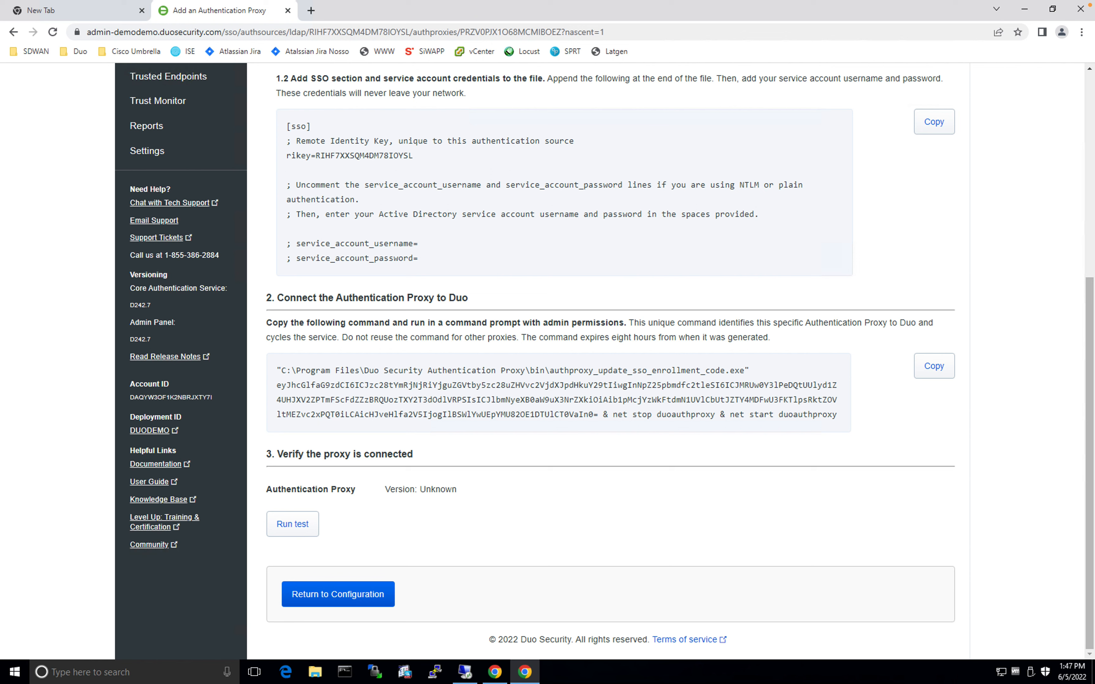
left_click(932, 367)
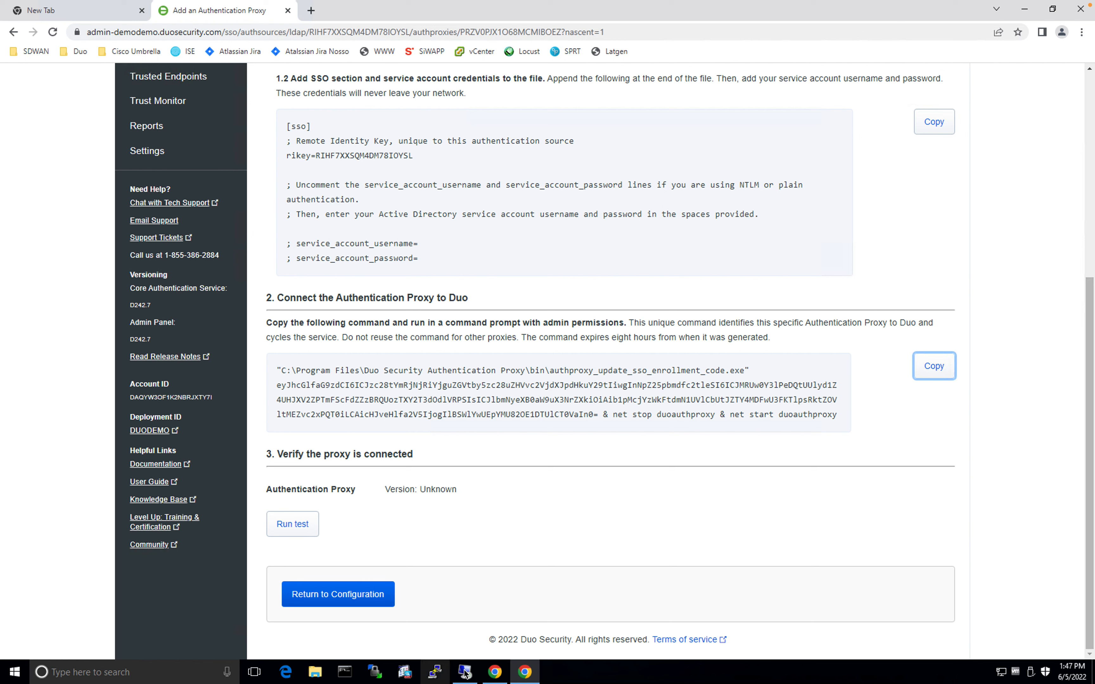
mouse_move(466, 672)
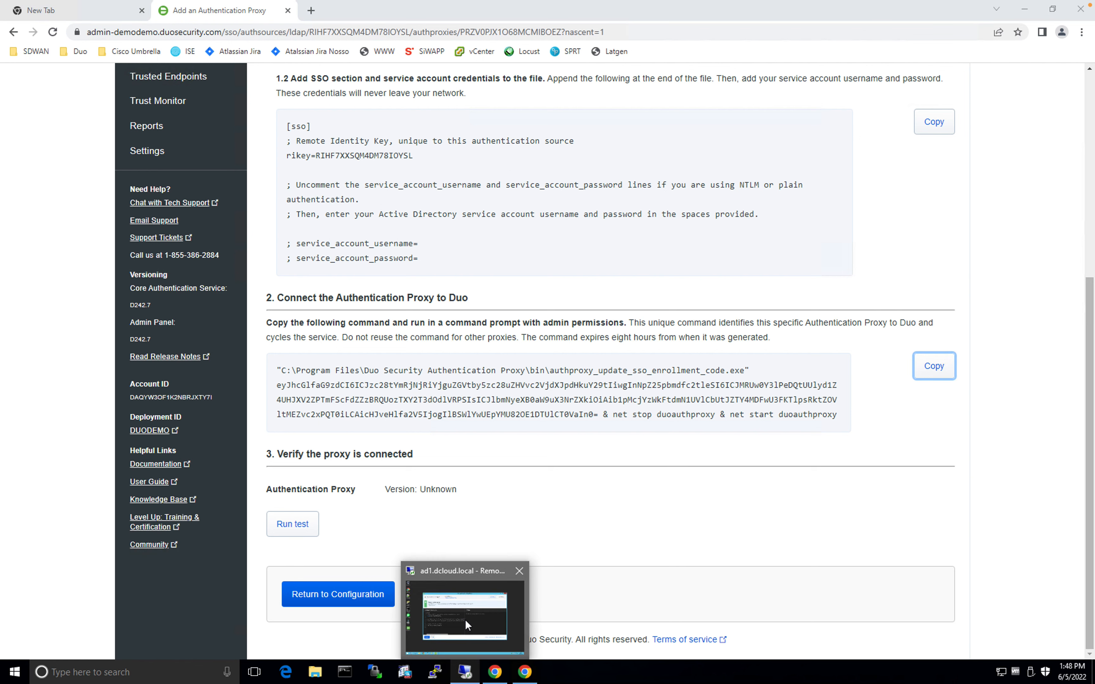
left_click(465, 620)
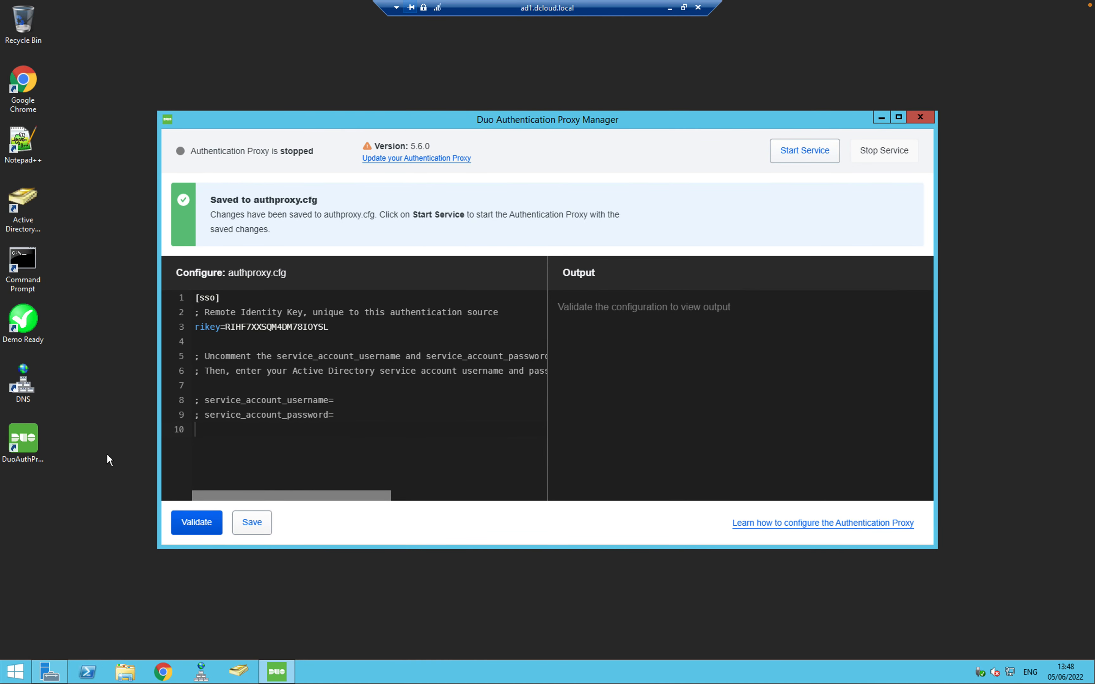
Run the pasted SSO enrollment command in an administrator Command Prompt to store secrets and restart the proxy
left_click(26, 266)
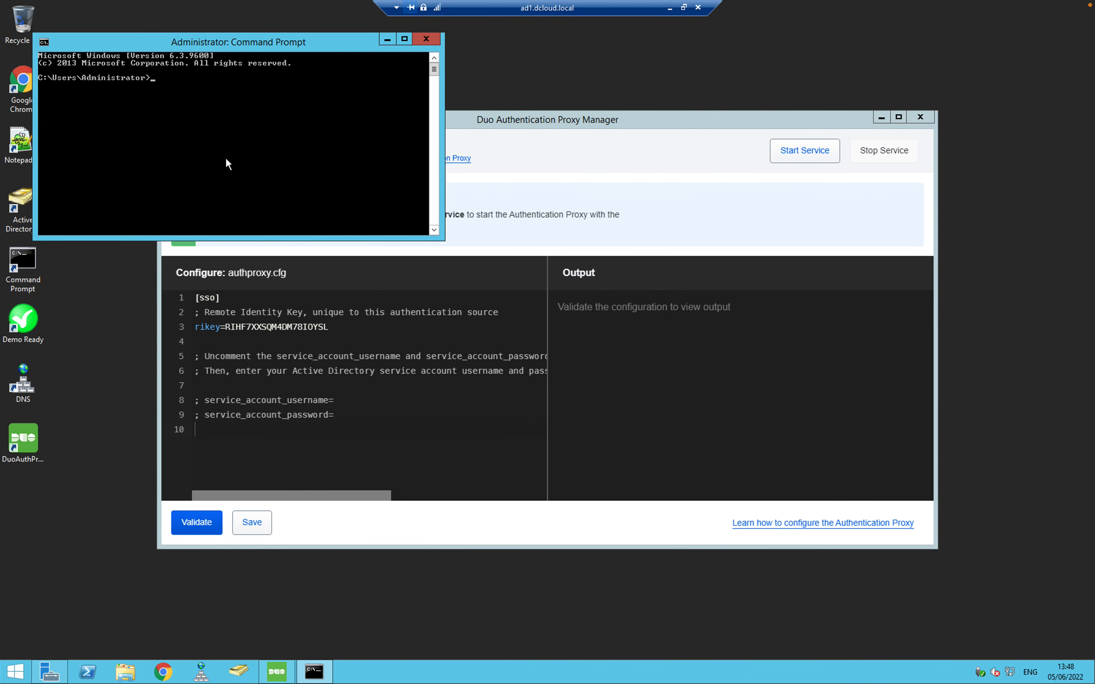
right_click(127, 41)
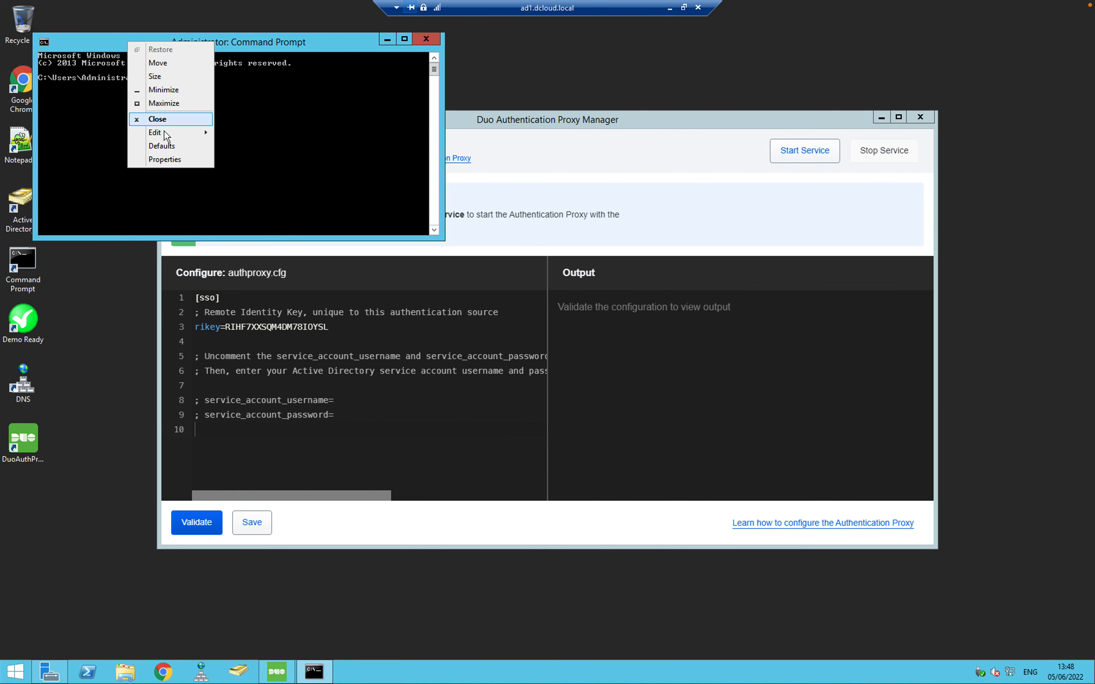
mouse_move(164, 130)
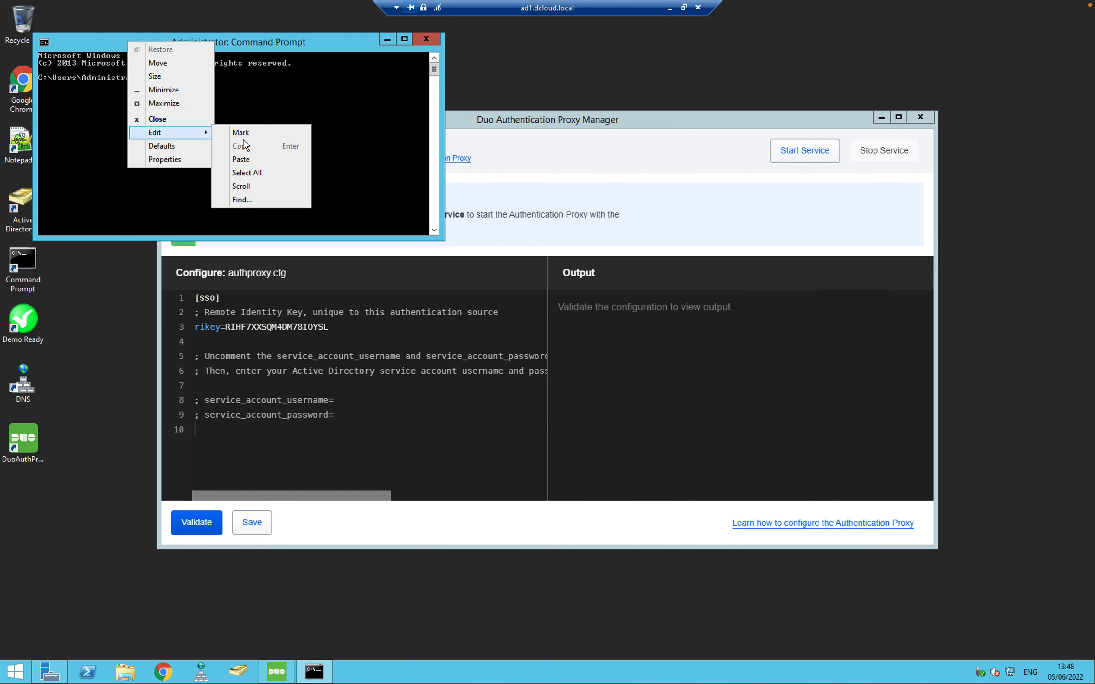
left_click(245, 161)
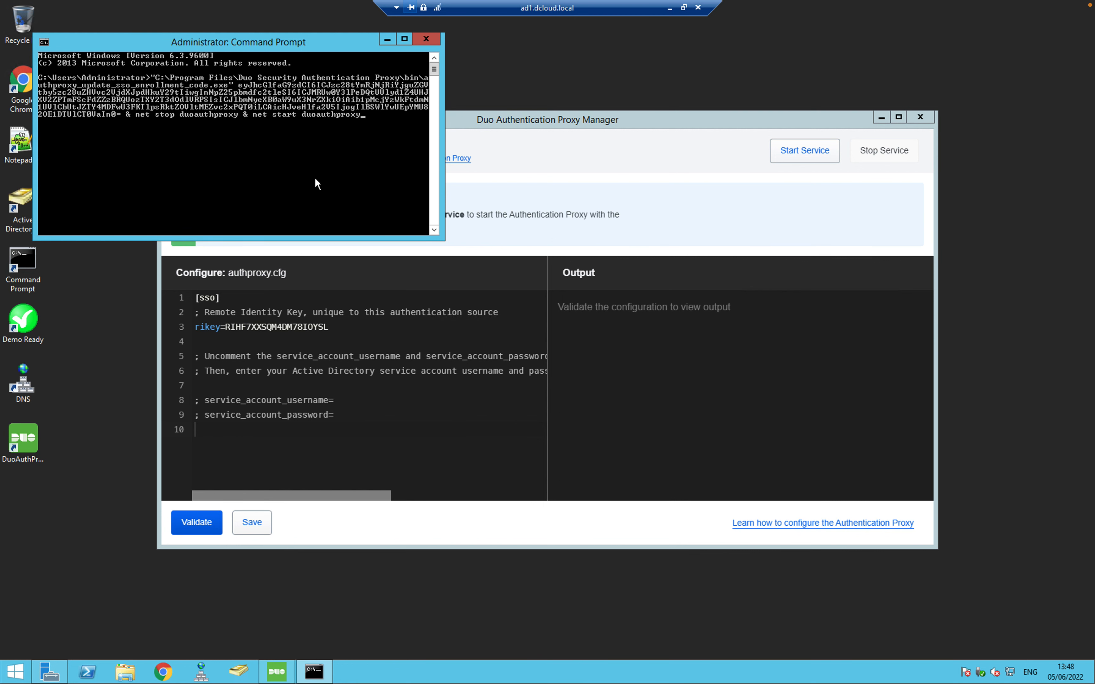
key("Return")
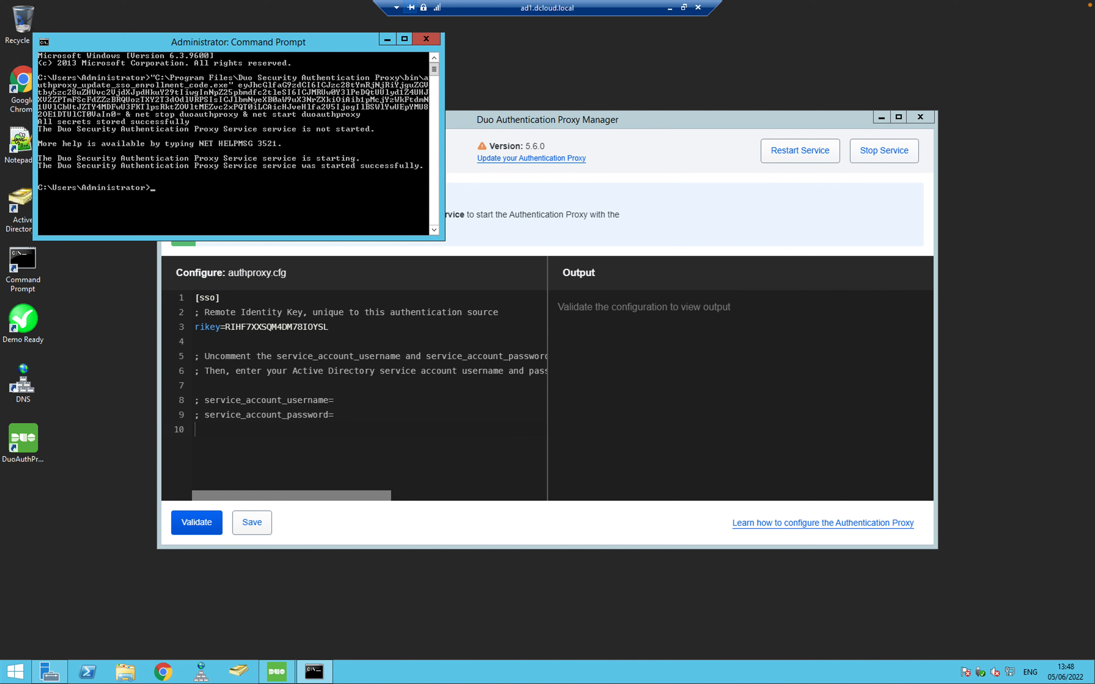
key("alt+Tab")
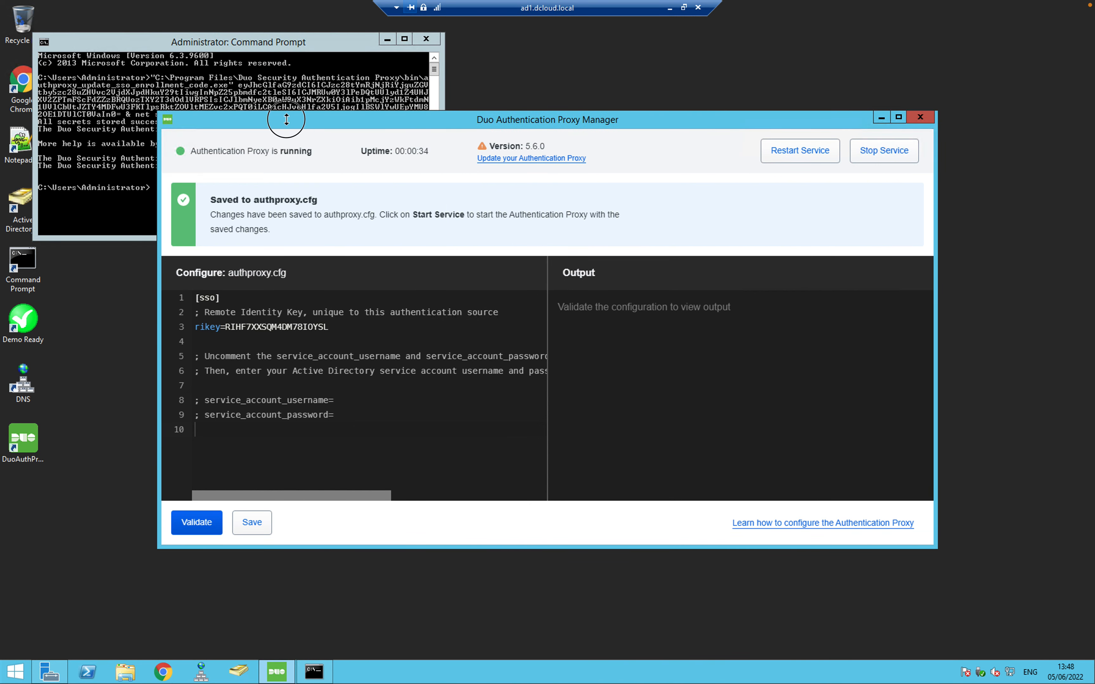
left_click_drag(425, 129, 560, 132)
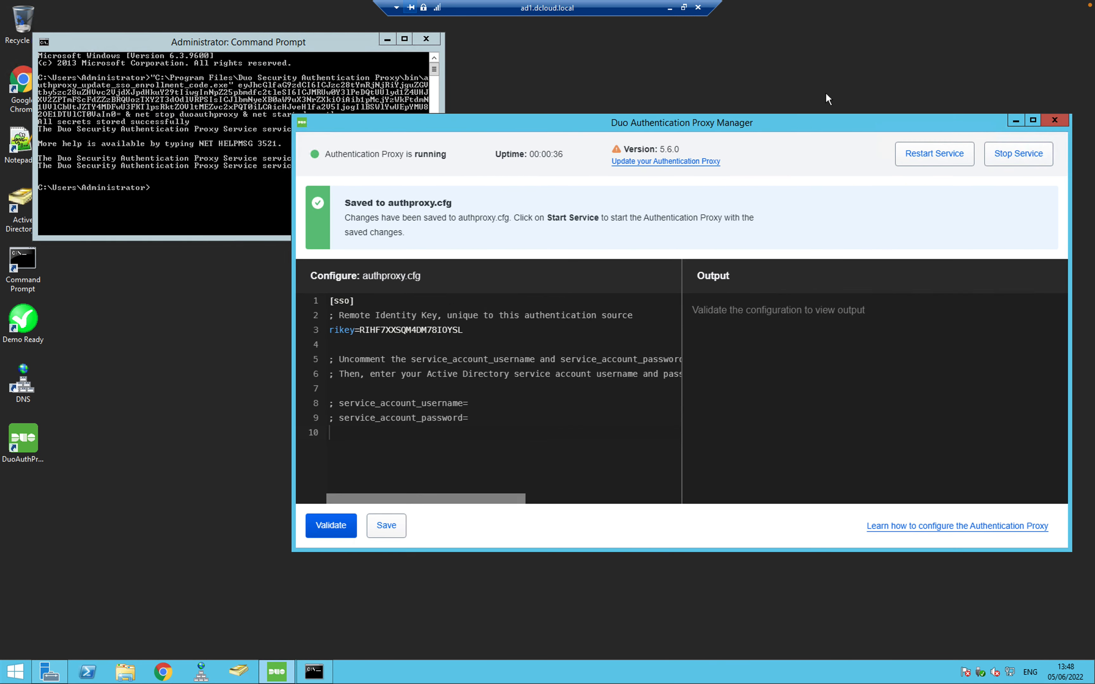
Restart the proxy service and verify the test reports 5.6.0 Connected to Duo
left_click(931, 158)
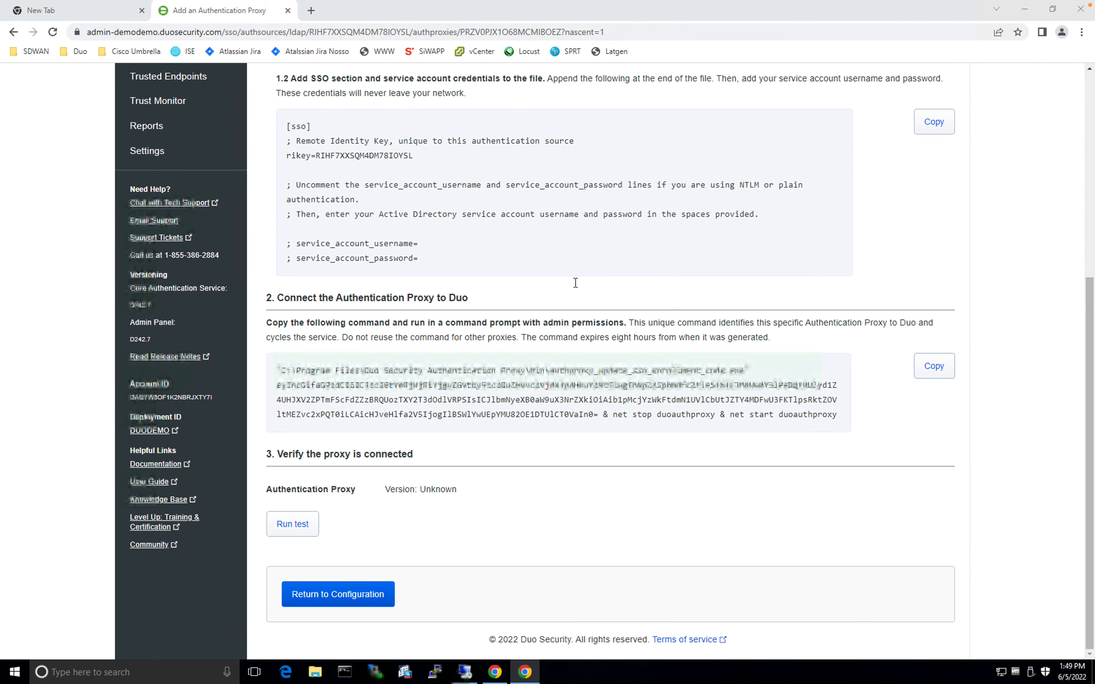
left_click(298, 528)
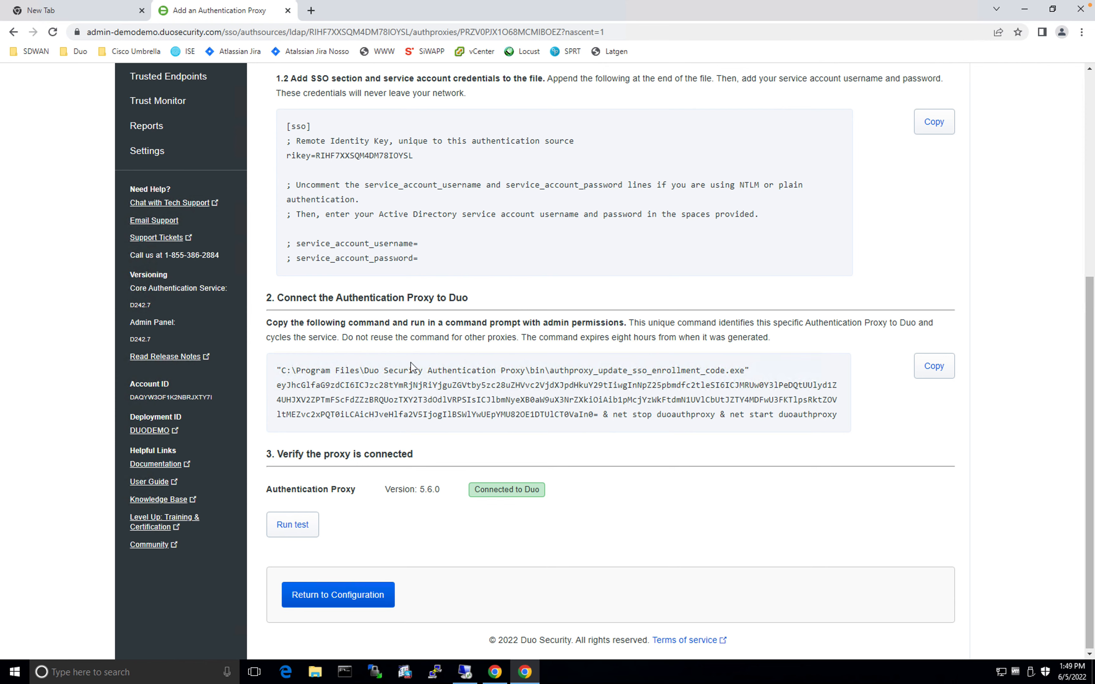
key("ctrl+Up")
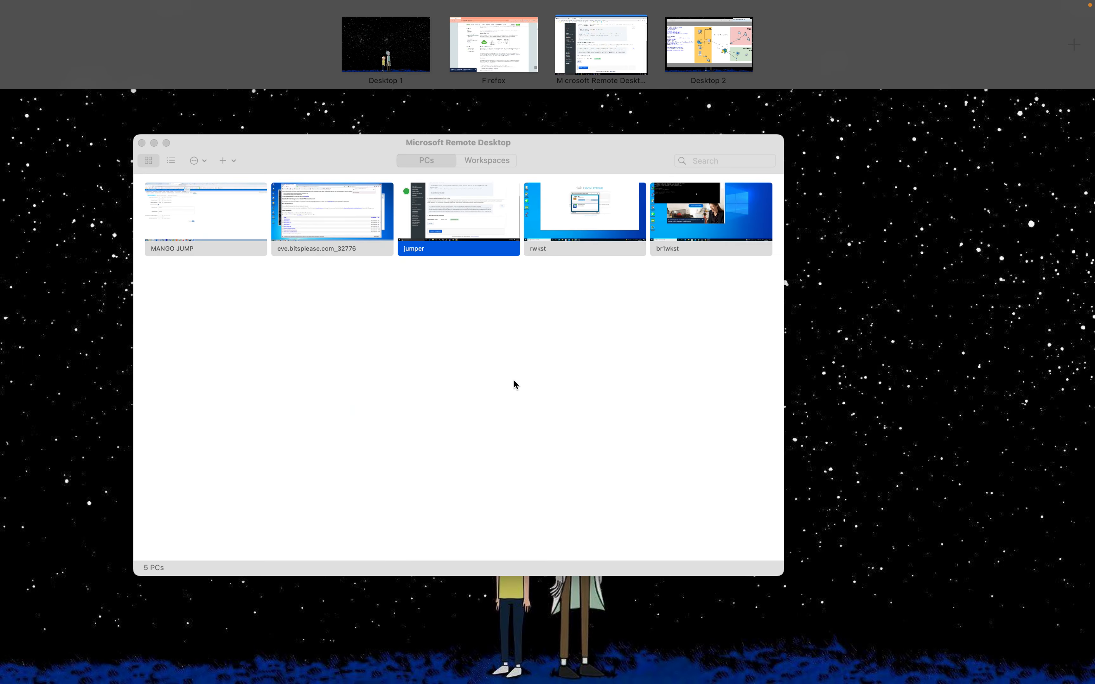
Review the Active Directory section of the Duo SSO docs, then return to the AD configuration
left_click(501, 54)
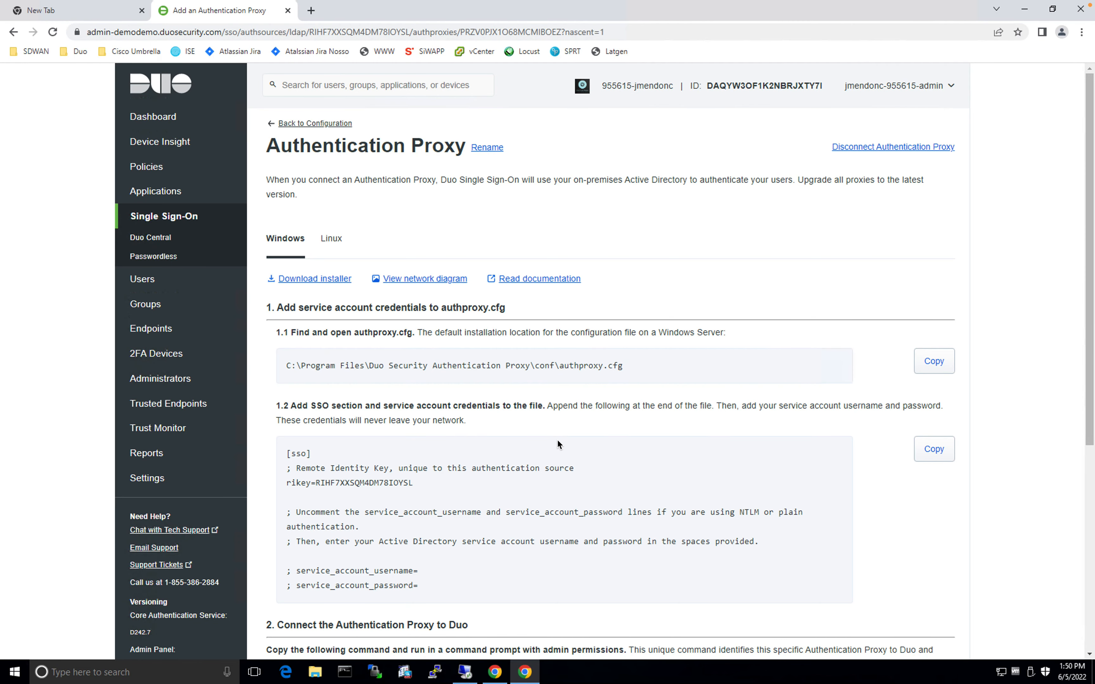
scroll(558, 441, "down", 6)
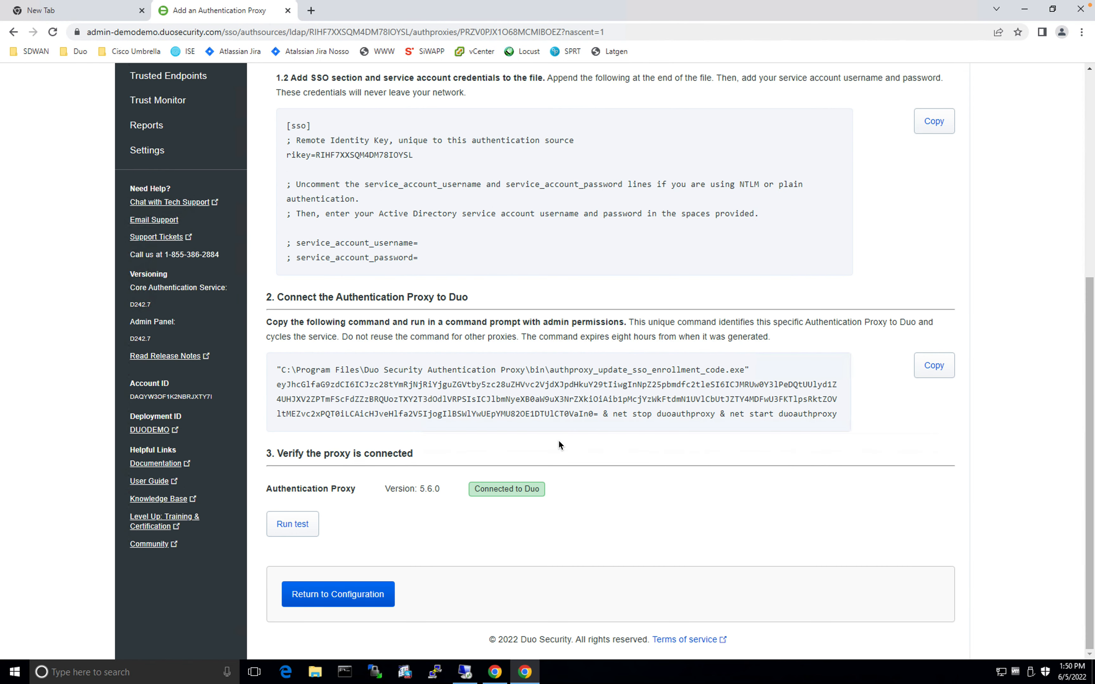
left_click(355, 595)
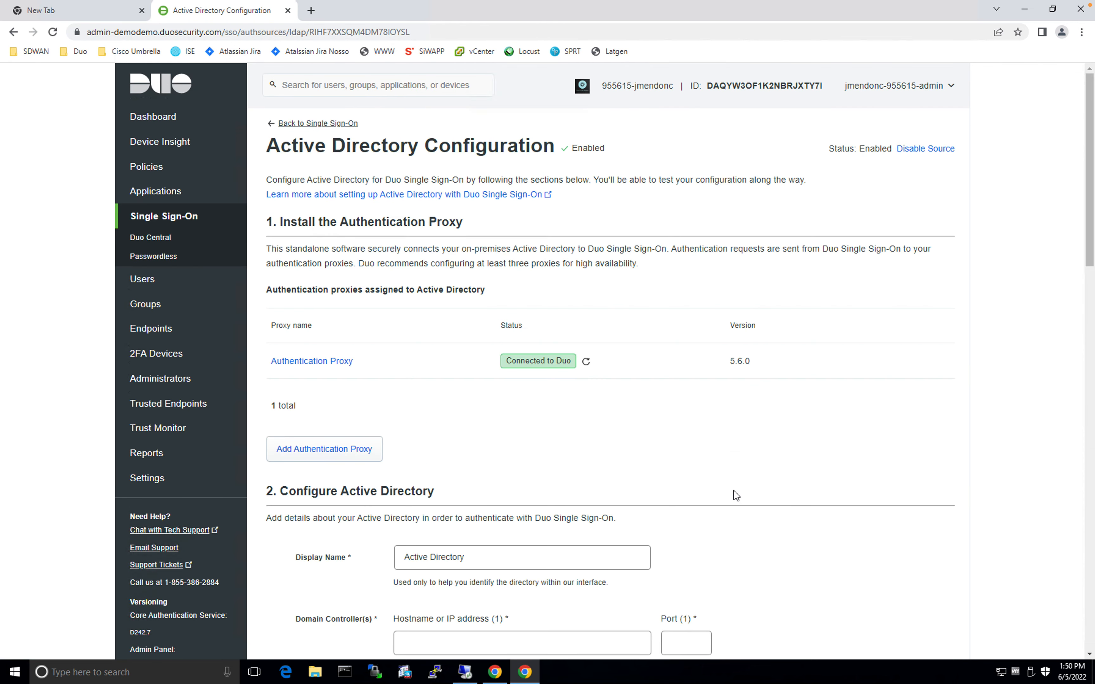
Enter 198.18.11.1 as the domain controller hostname
scroll(433, 437, "down", 9)
scroll(476, 362, "up", 3)
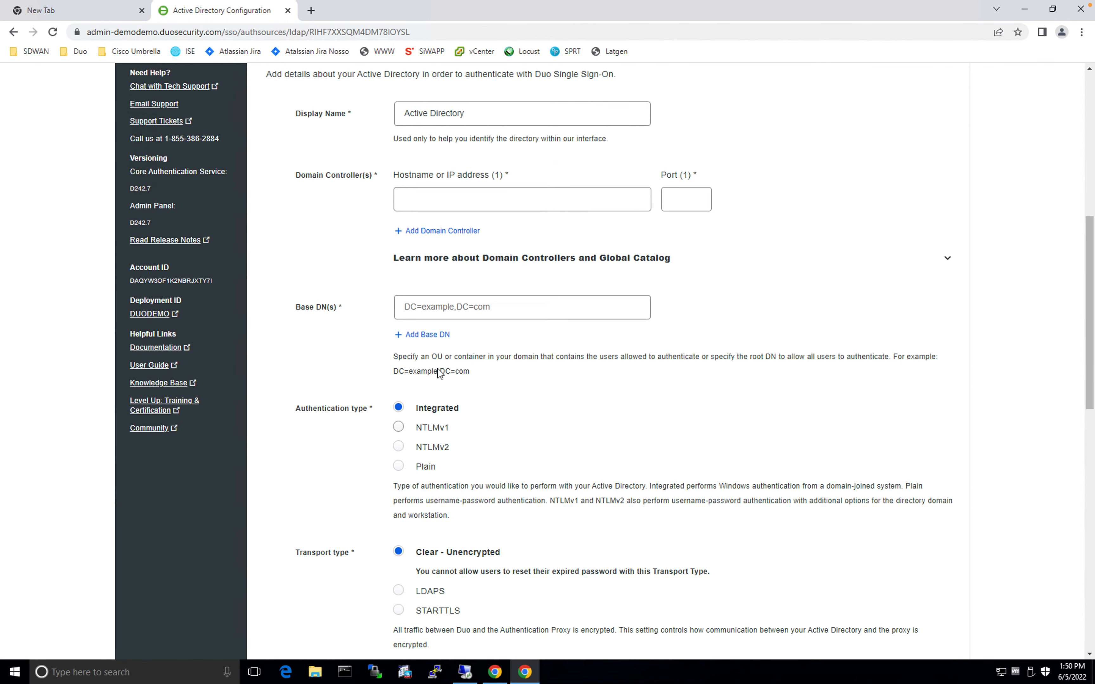
left_click(466, 244)
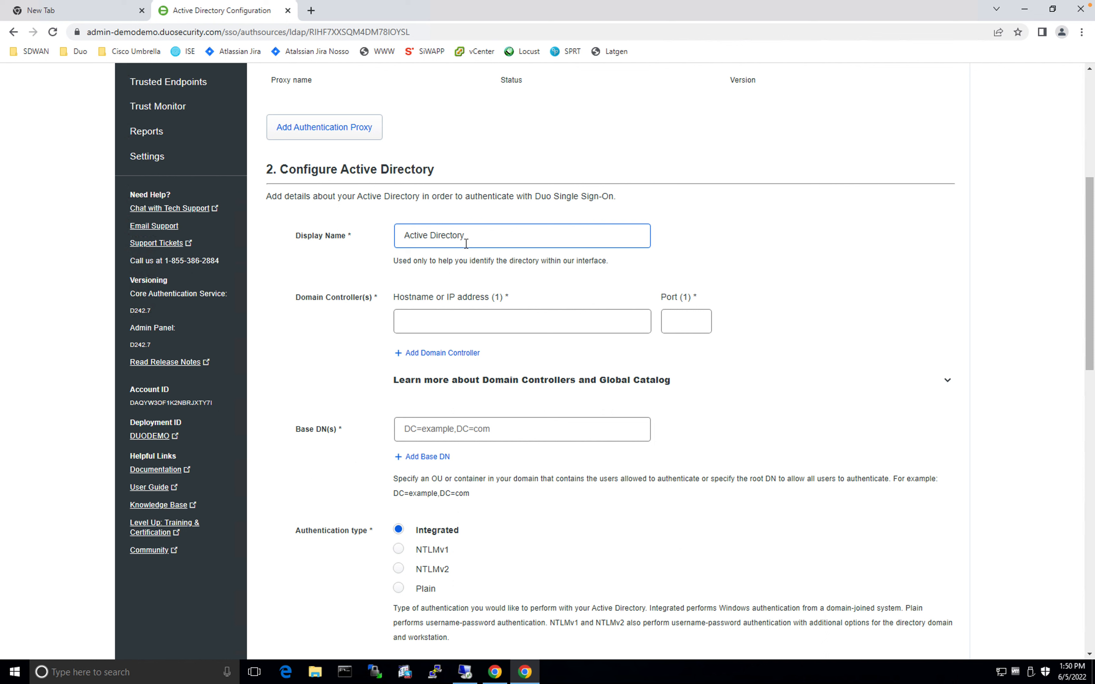
left_click(481, 325)
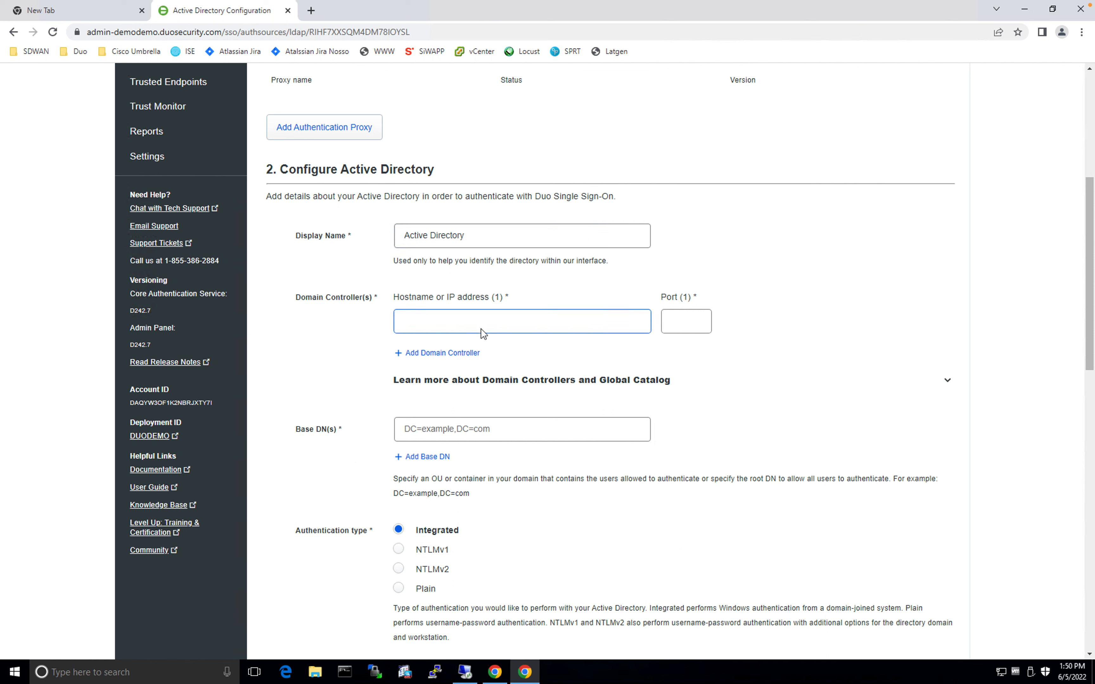
left_click(482, 324)
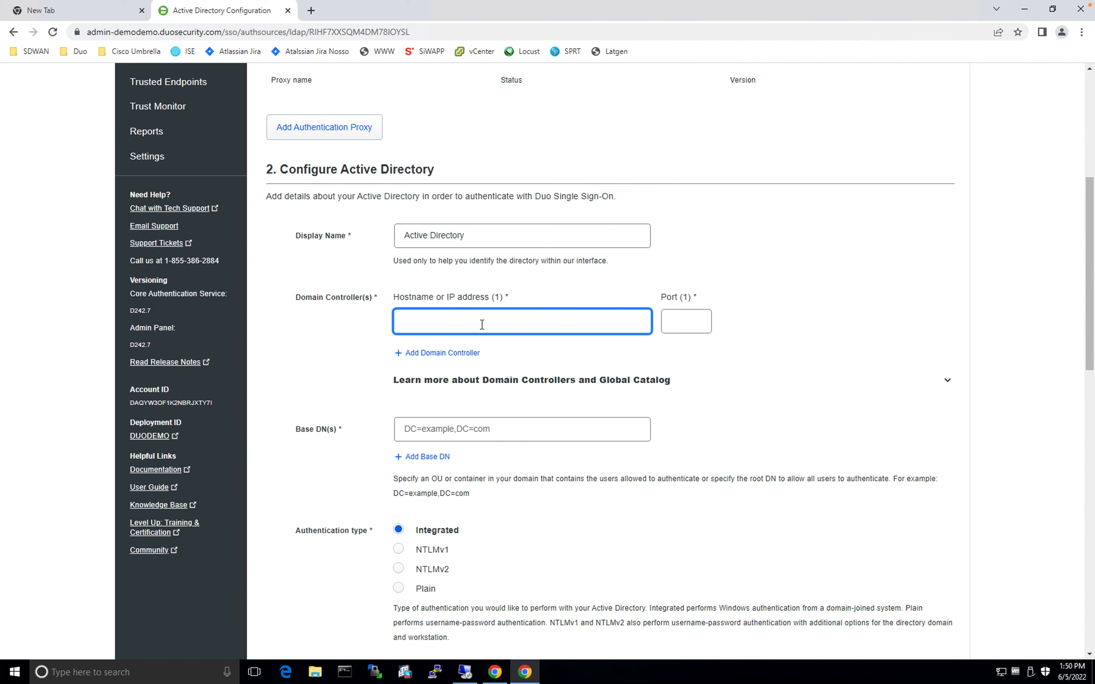
type("198.18.11.1")
Set the domain controller port to 389 and the base DN to DC=dcloud,DC=local
left_click(680, 325)
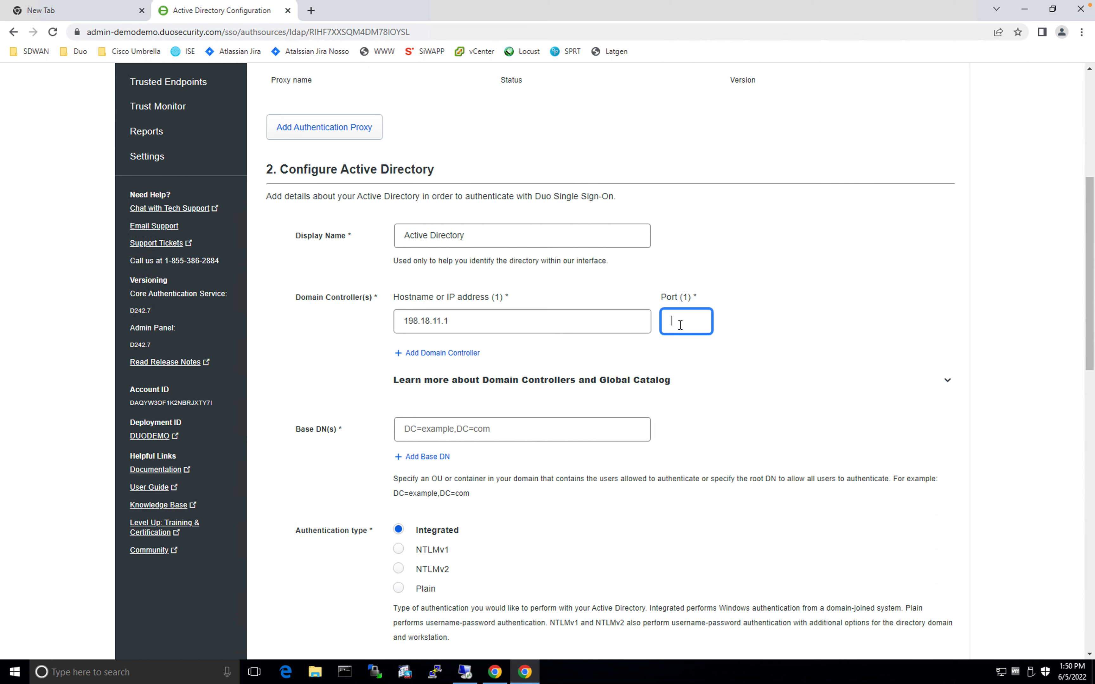
type("389")
left_click(534, 428)
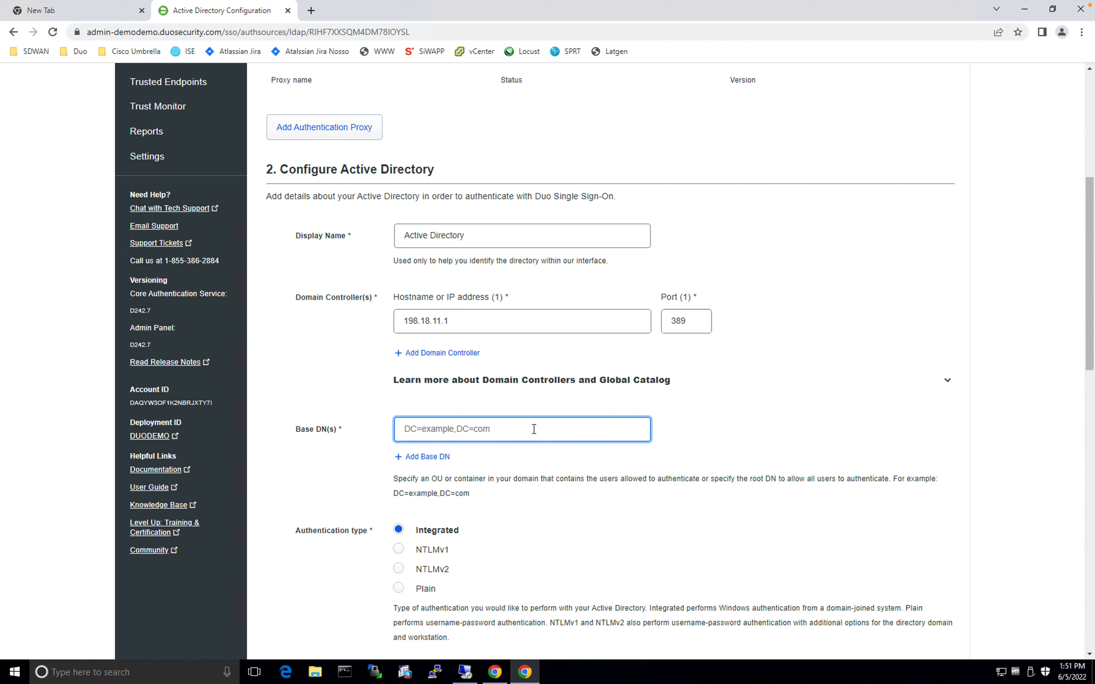
type("DC=dcloud,DC=local")
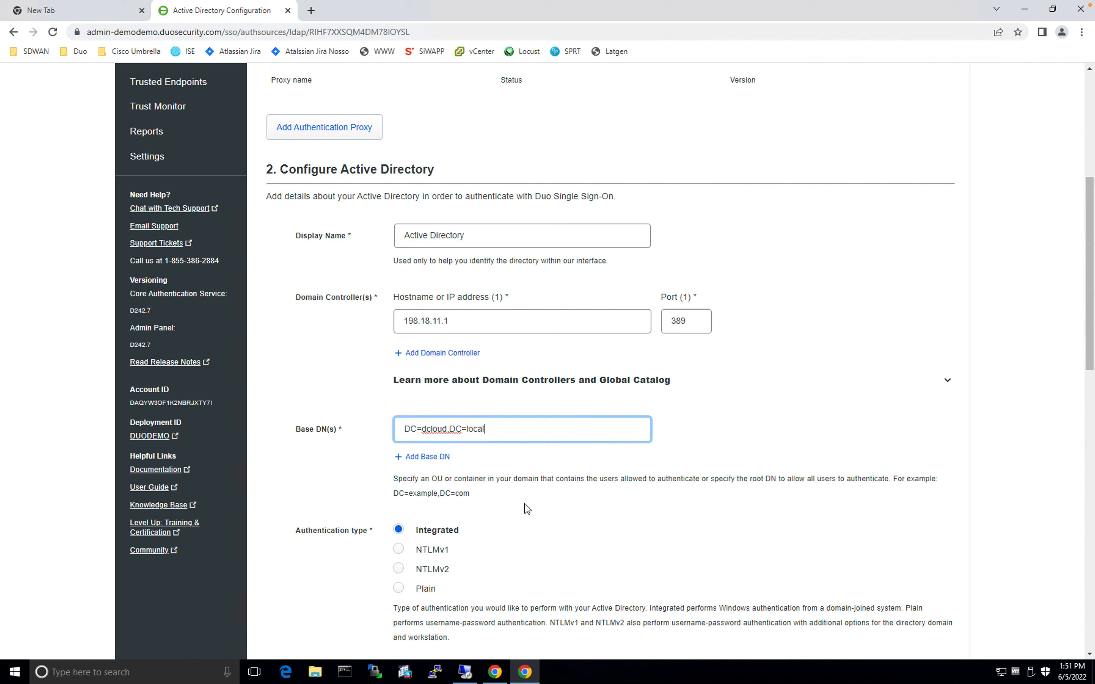
left_click(1013, 443)
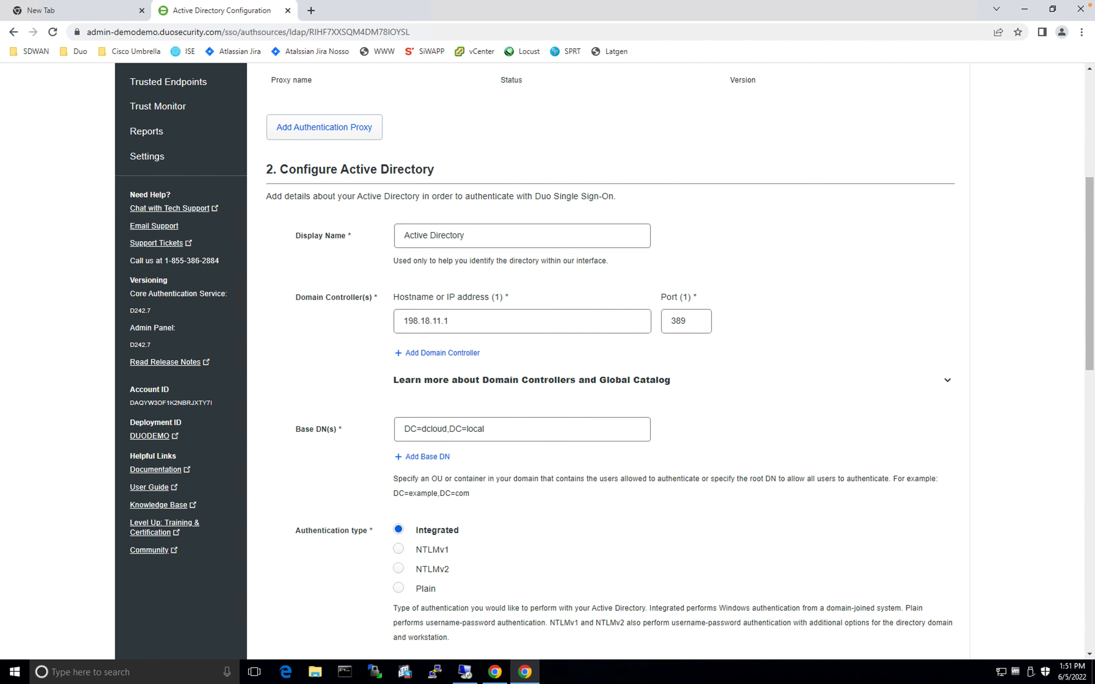
Scroll down to Permitted Email Domains and place the cursor in the Add Email Domain field
scroll(776, 482, "down", 1)
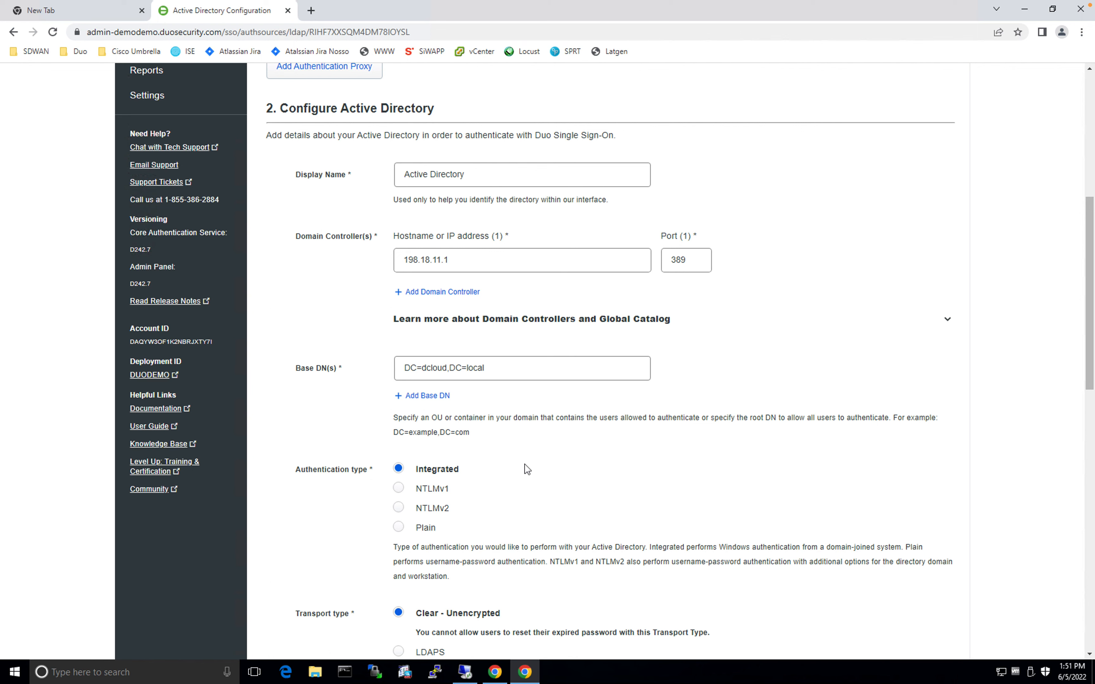
scroll(528, 469, "down", 1)
scroll(527, 469, "down", 2)
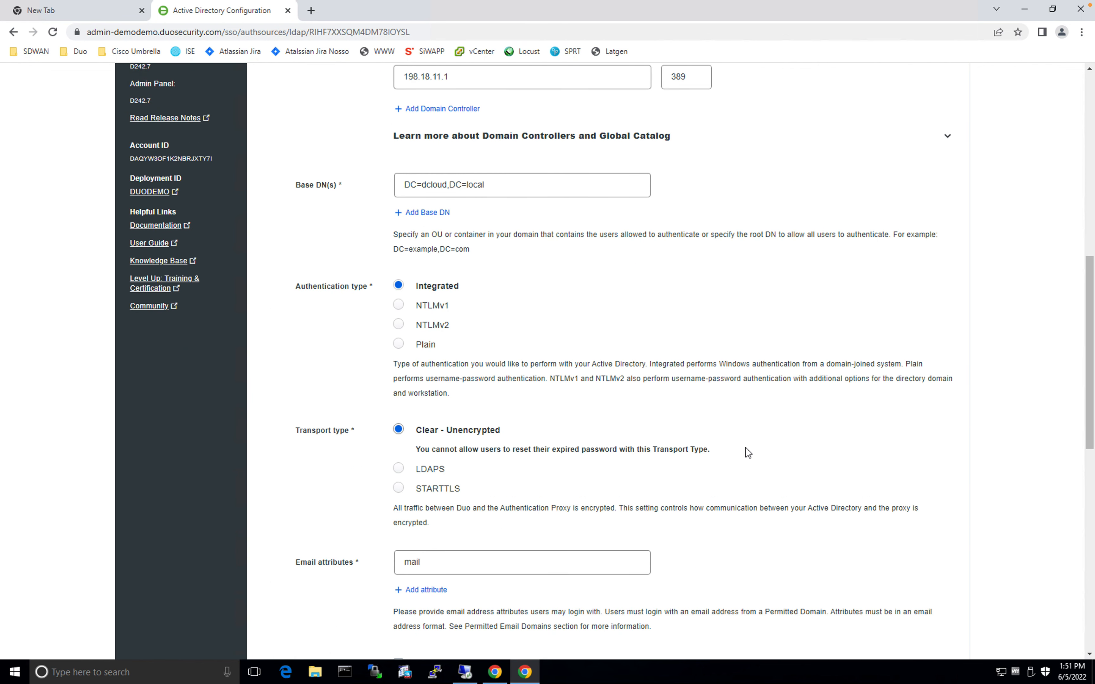
scroll(747, 452, "down", 2)
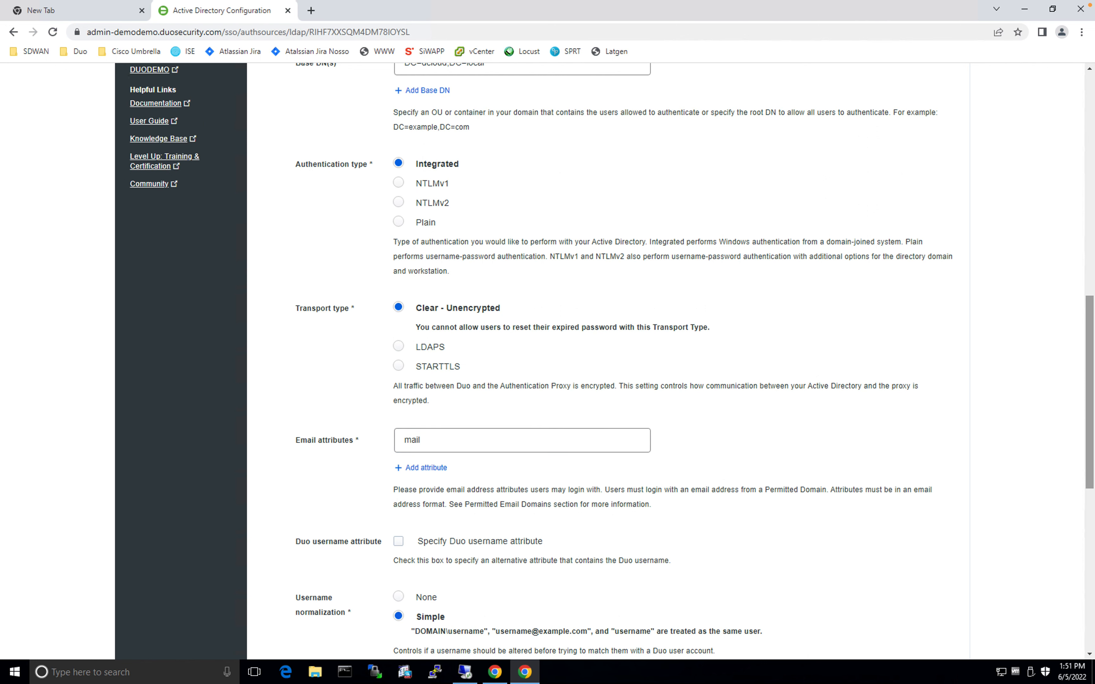
scroll(597, 345, "down", 4)
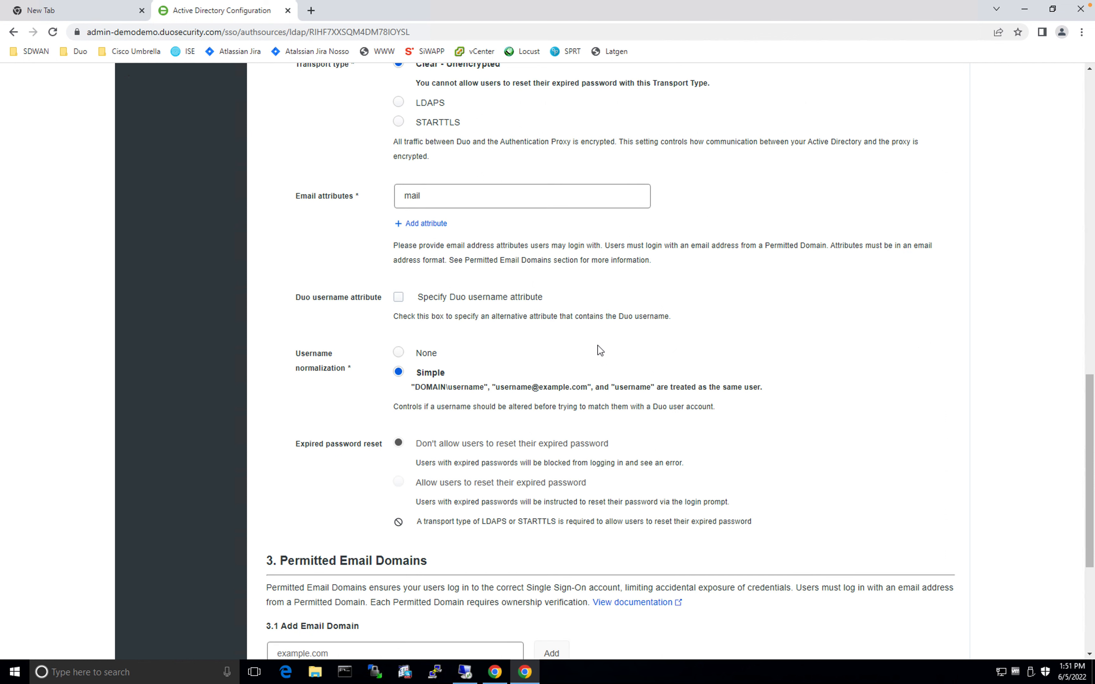
scroll(984, 385, "down", 2)
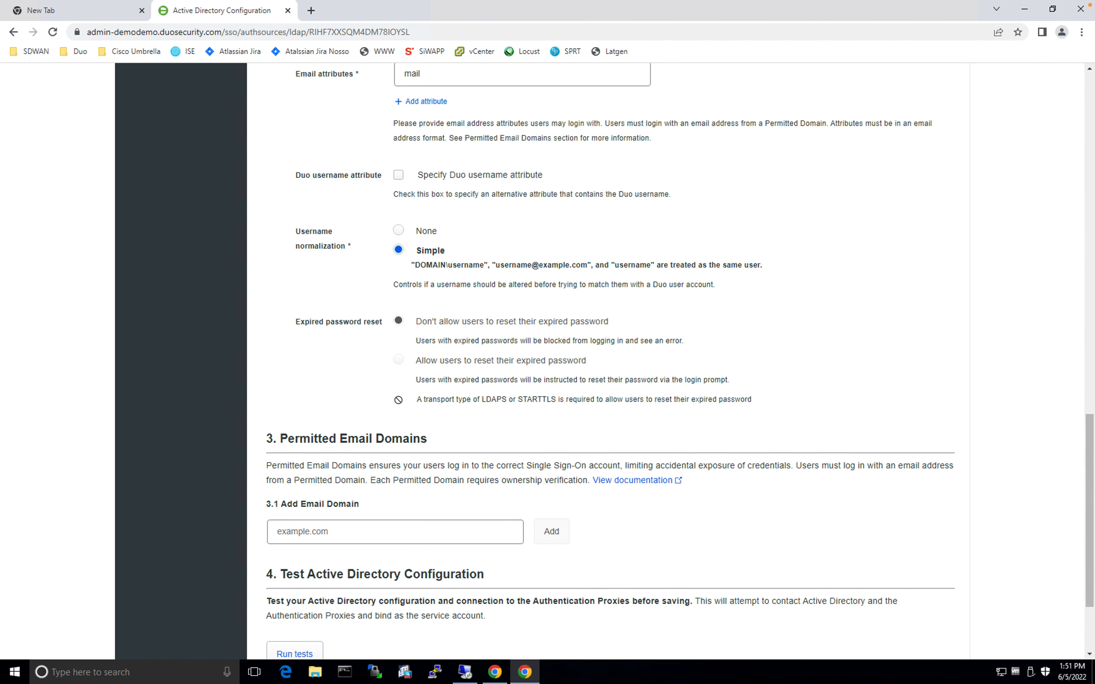
left_click(374, 525)
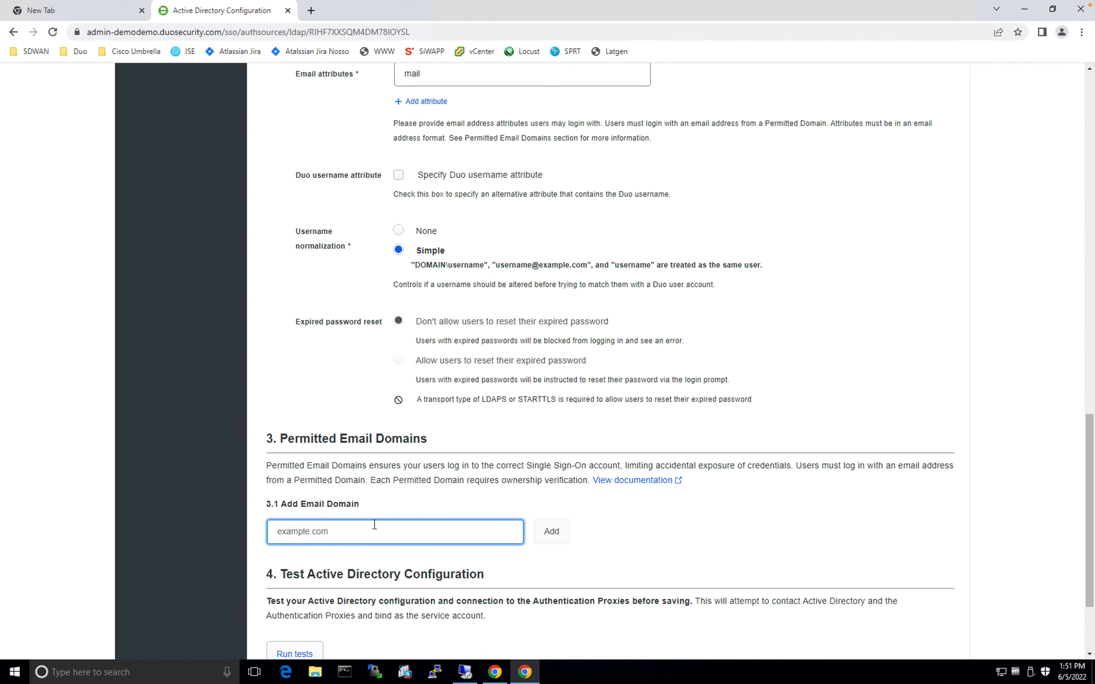
Add dc-01.com as a permitted email domain and review its DNS TXT verification record
type("dc-01.com")
key("ctrl")
key("ctrl+a")
left_click(260, 550)
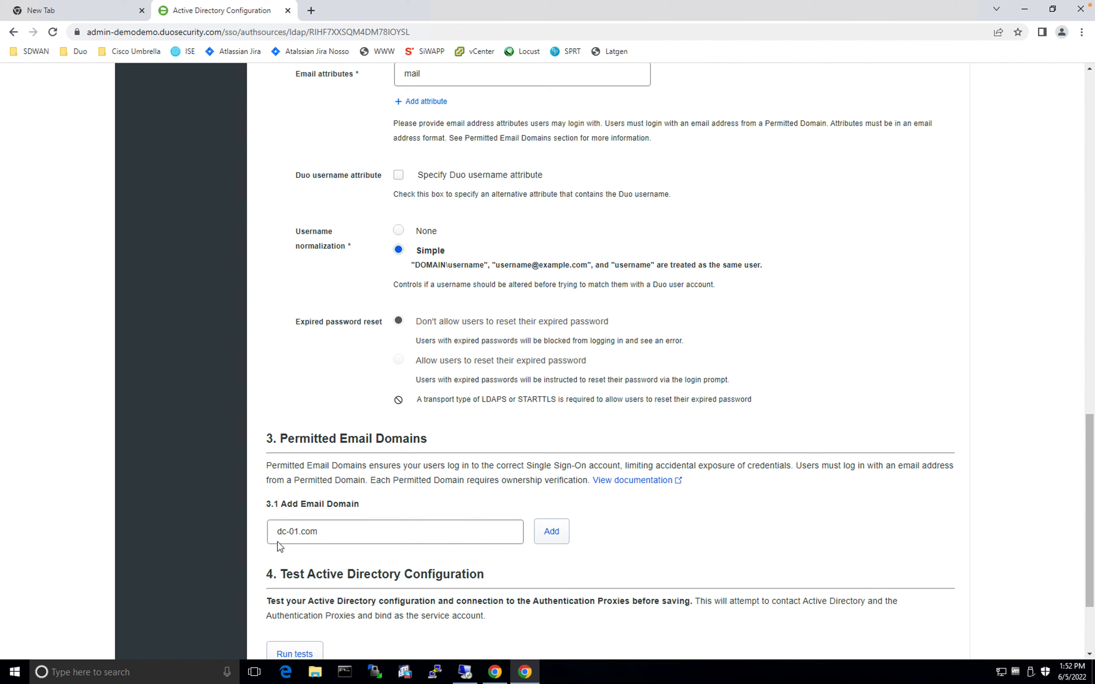
left_click(330, 543)
left_click(557, 539)
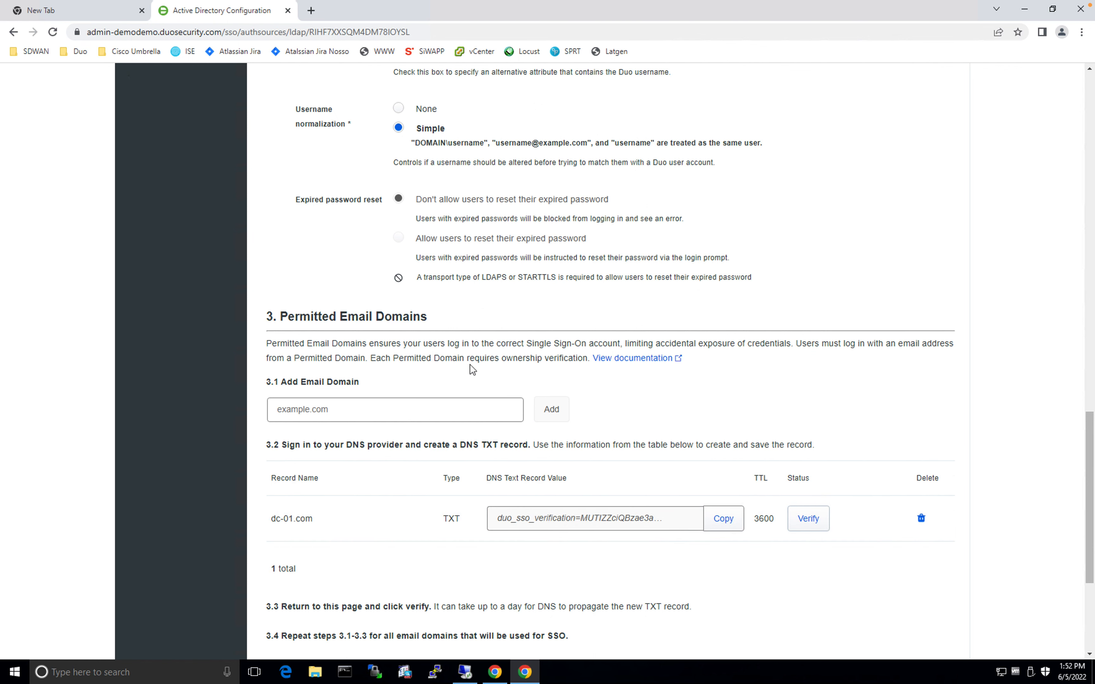
scroll(472, 369, "down", 2)
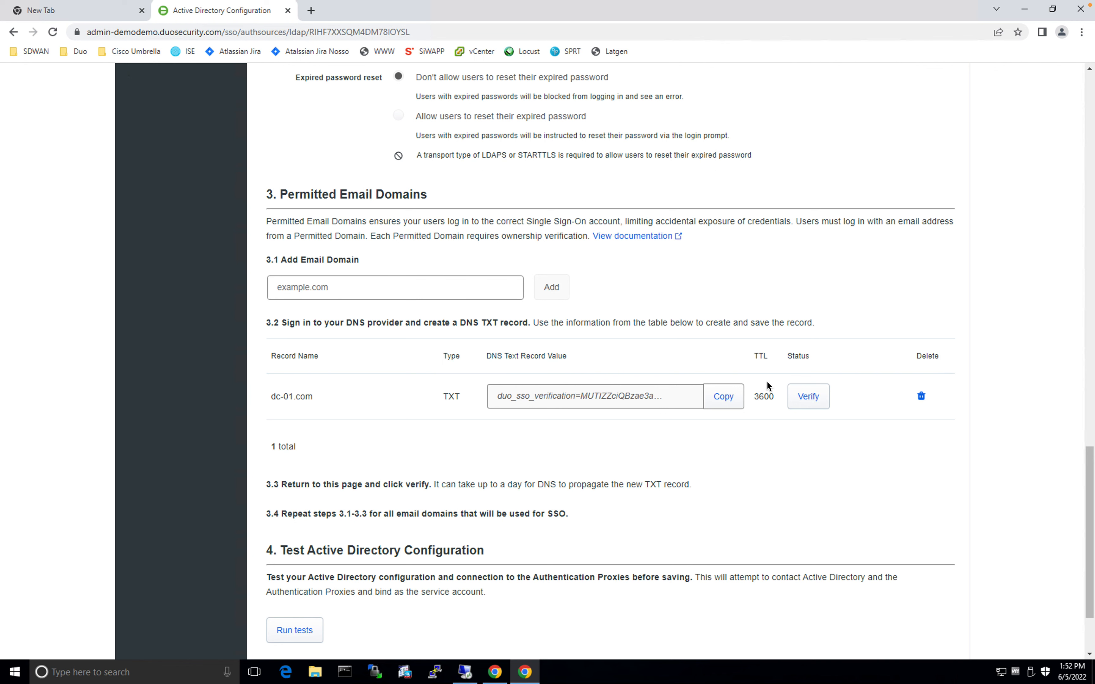
scroll(316, 629, "down", 2)
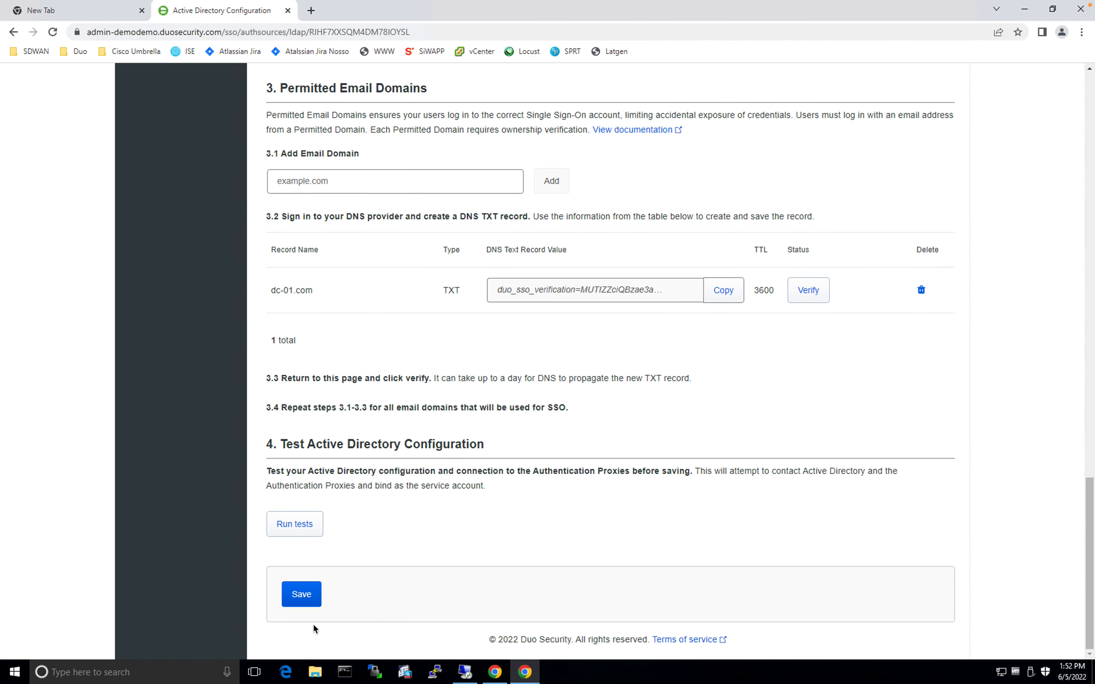
Save the Active Directory source and return to the Single Sign-On overview
left_click(295, 597)
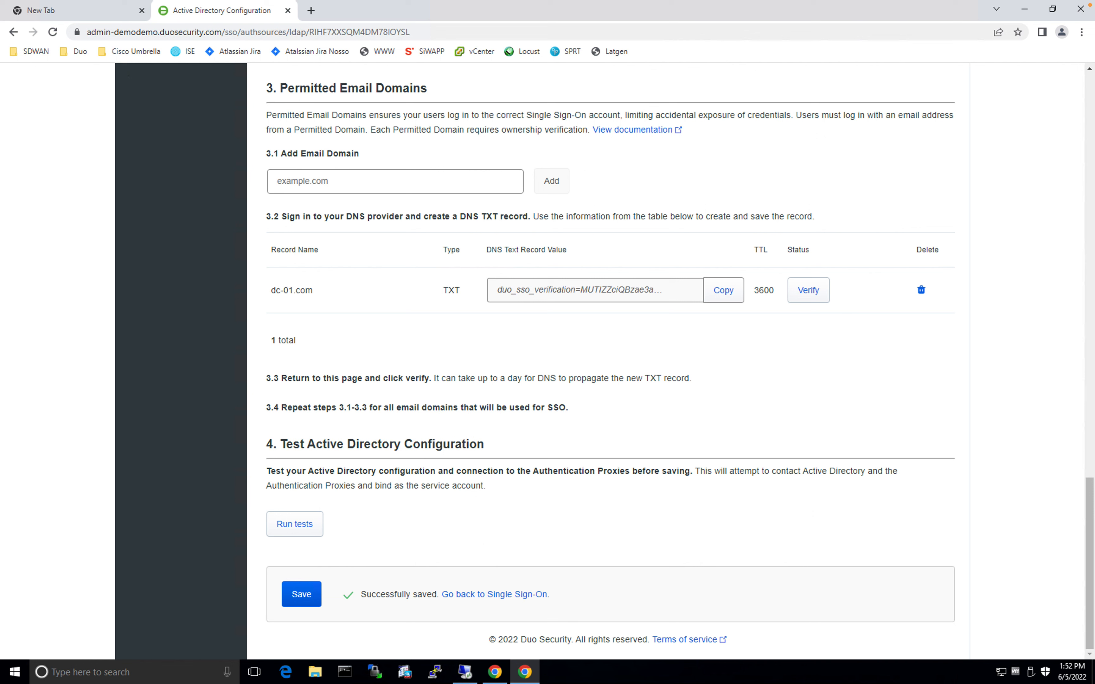
left_click(502, 595)
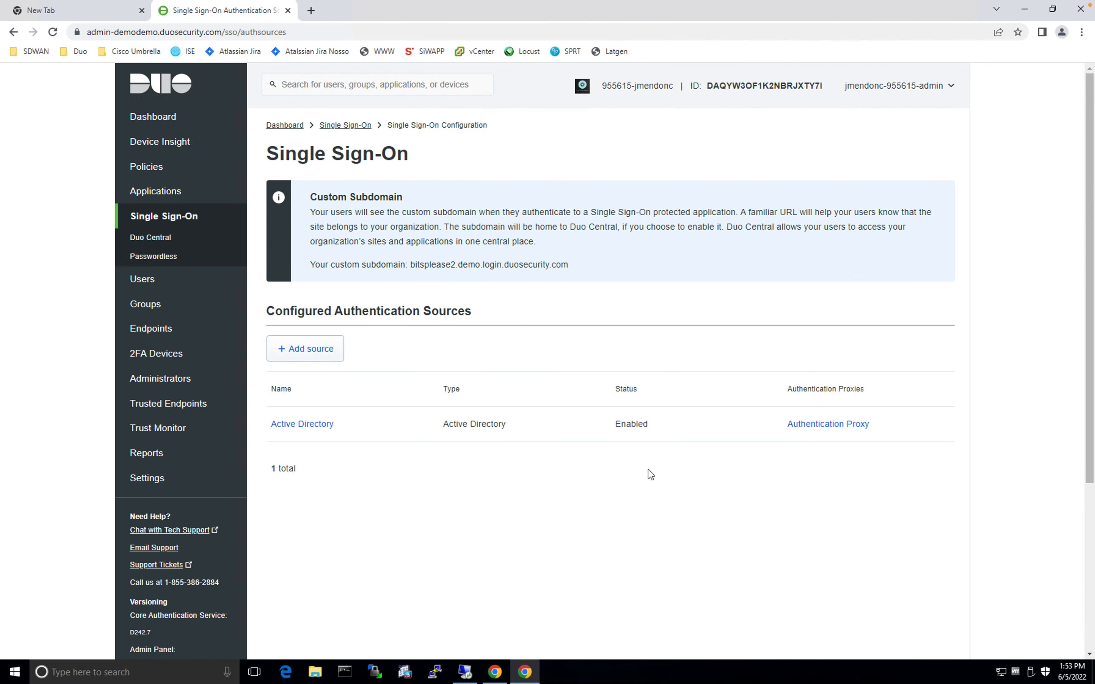
left_click(647, 428)
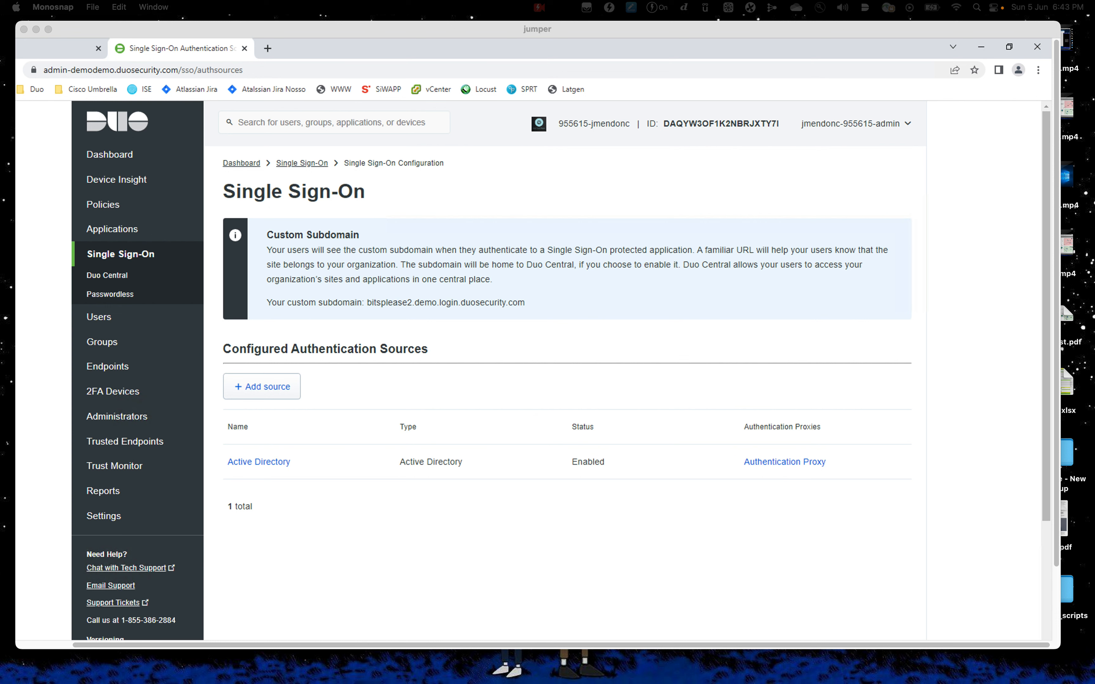
Refocus the remote session window and go to the Trusted Endpoints section
left_click(519, 597)
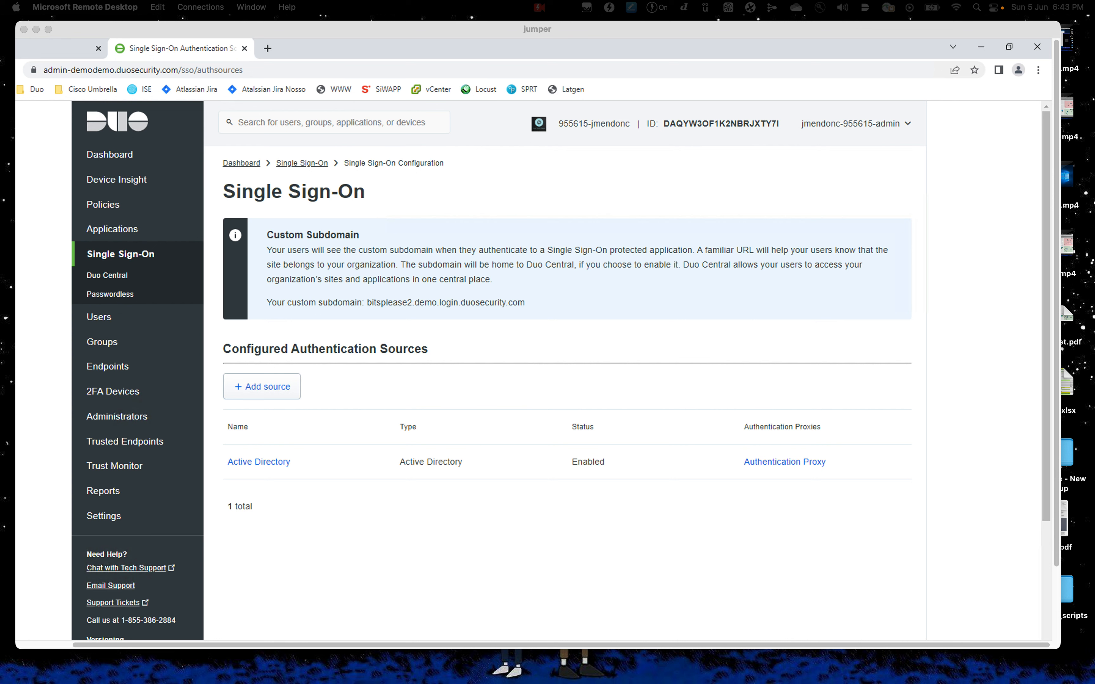
left_click(461, 606)
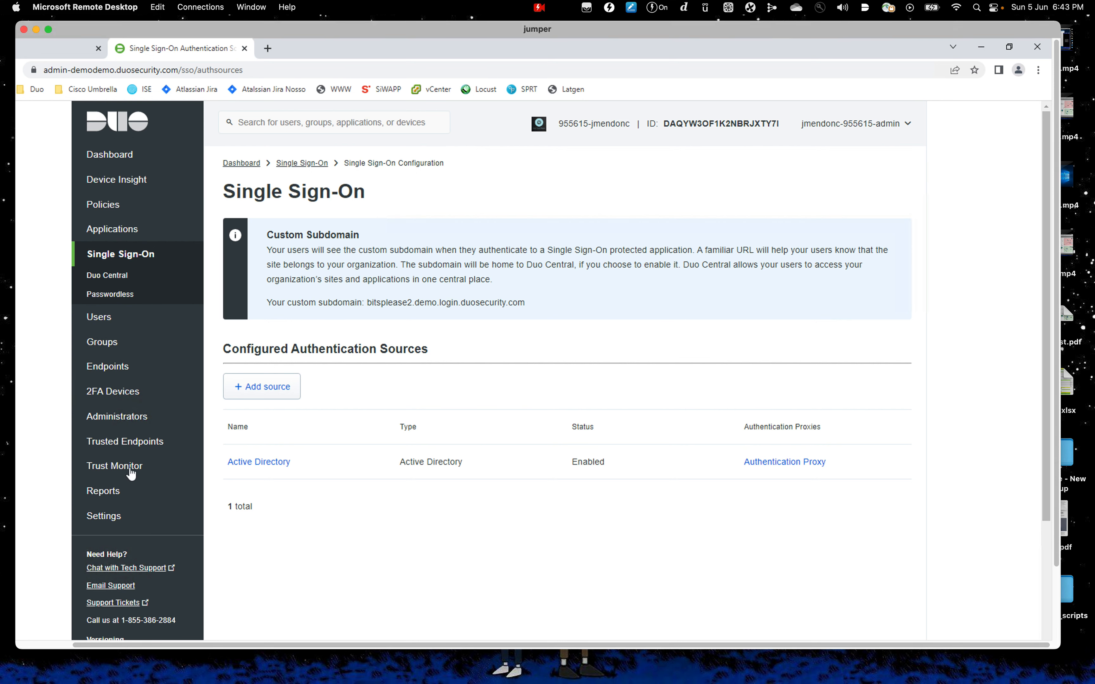
left_click(138, 443)
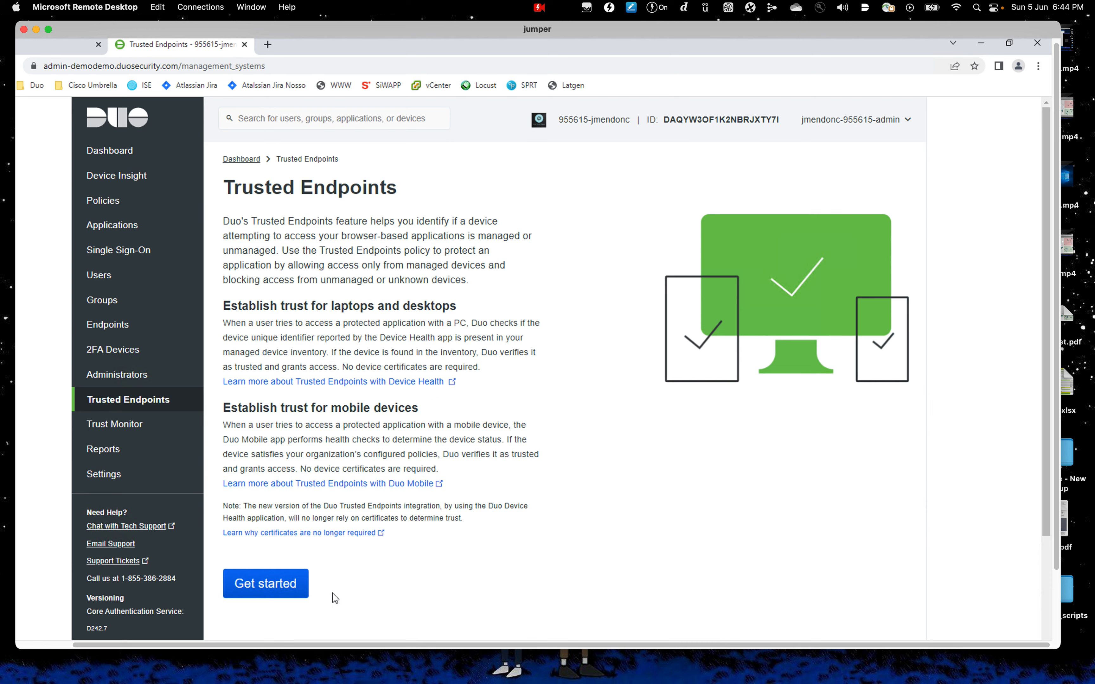
Add a Windows Active Directory with Device Health integration and copy its domain SID PowerShell command
left_click(312, 593)
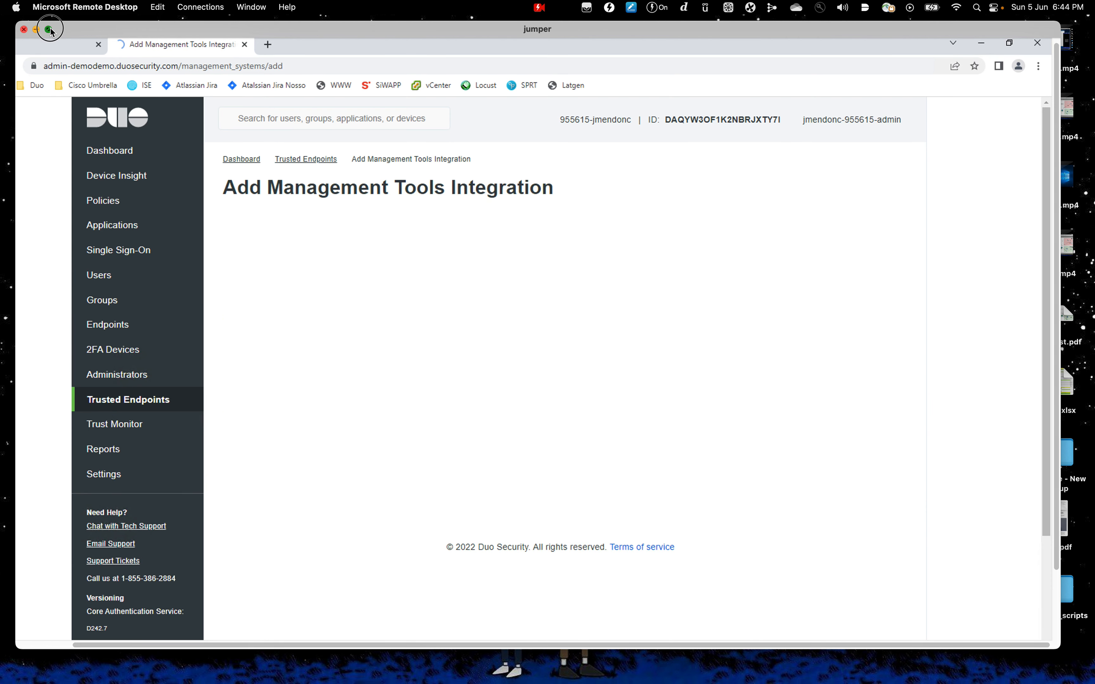
left_click(49, 29)
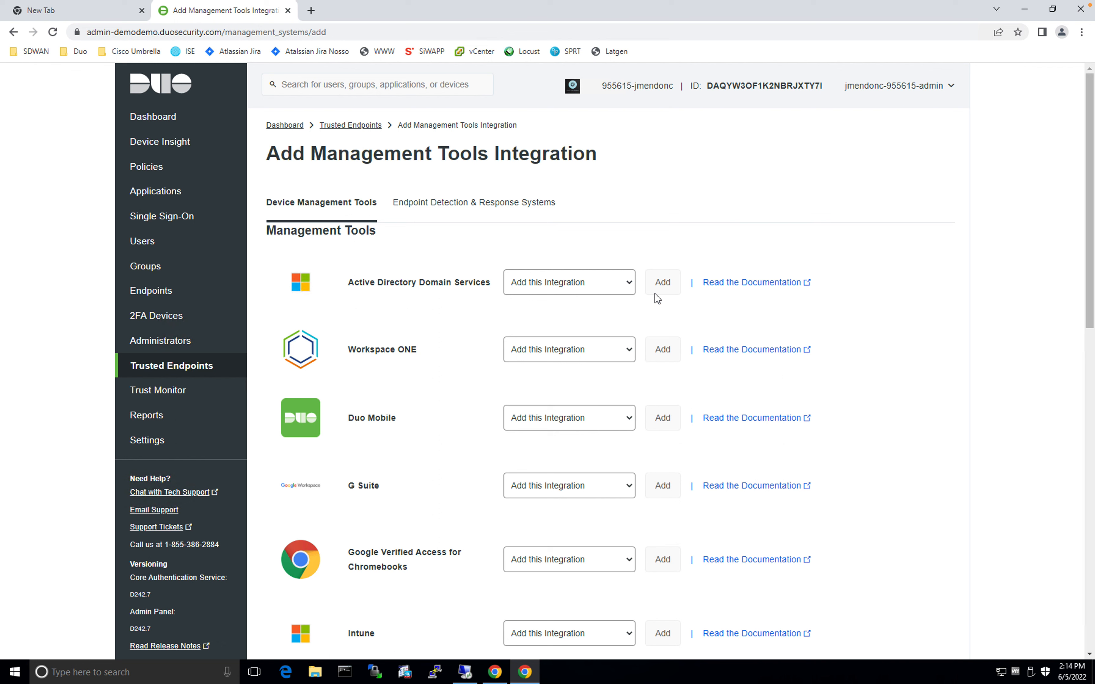
left_click(629, 284)
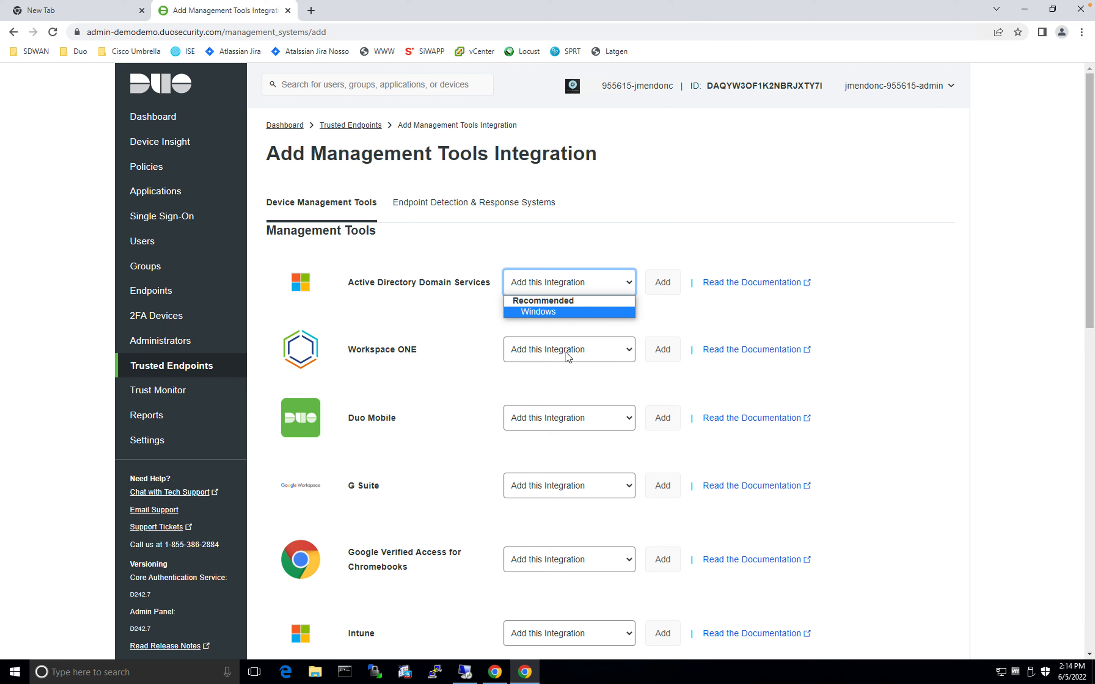
left_click(566, 310)
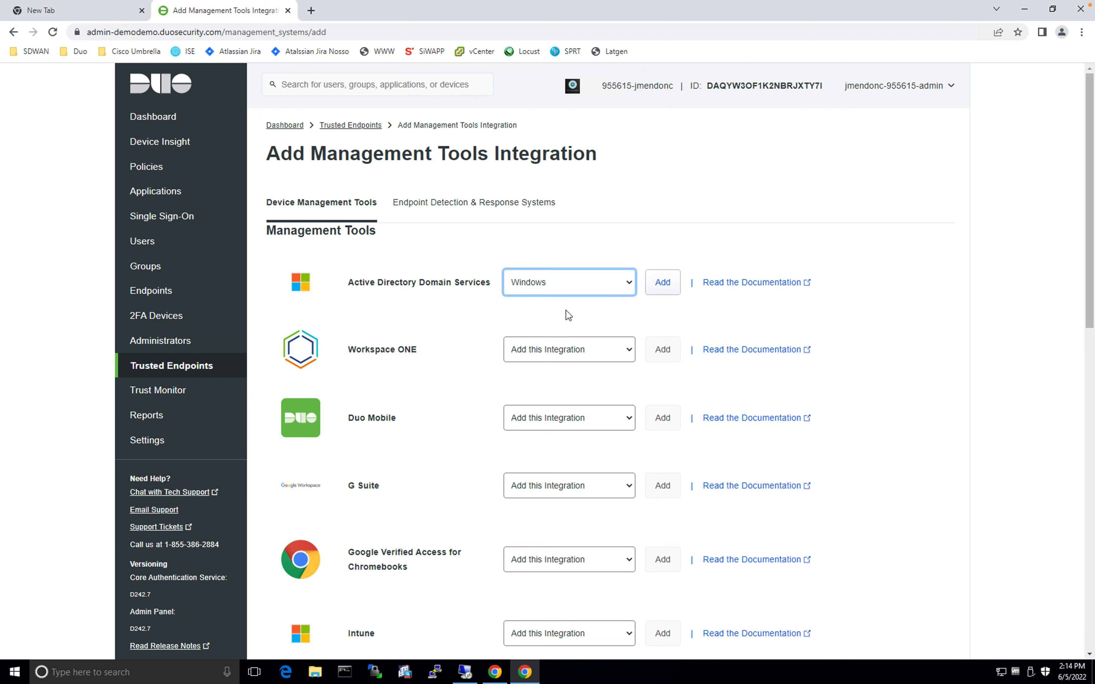
left_click(663, 283)
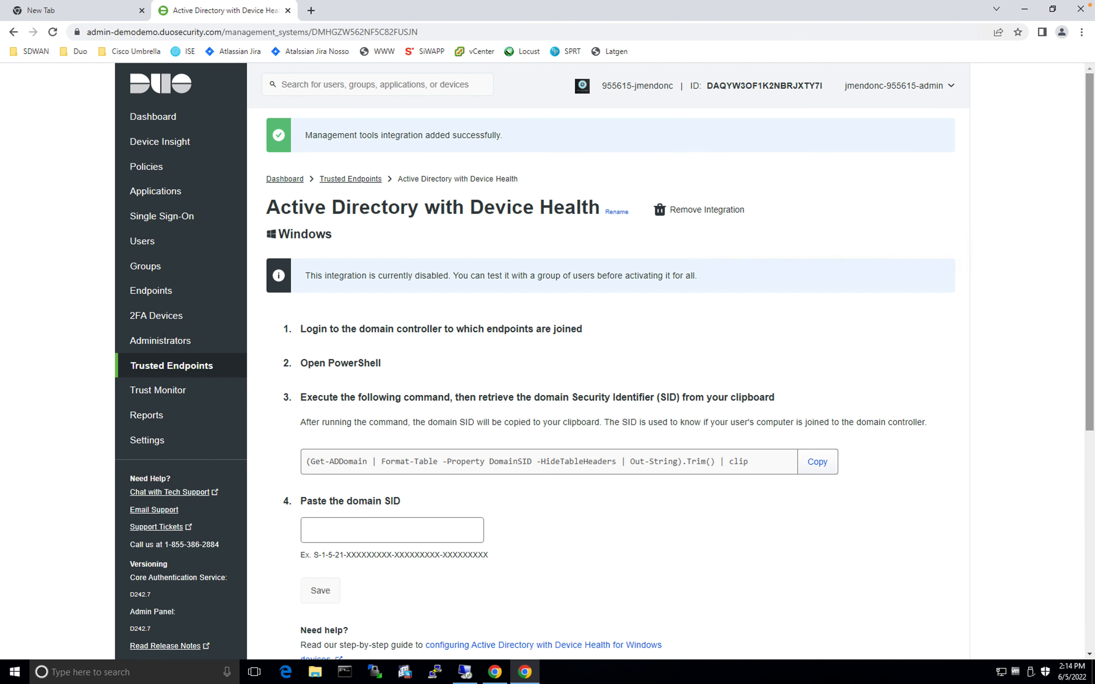
left_click(819, 466)
On the remote server, close Command Prompt and minimize the Duo Authentication Proxy Manager
key("alt+Tab")
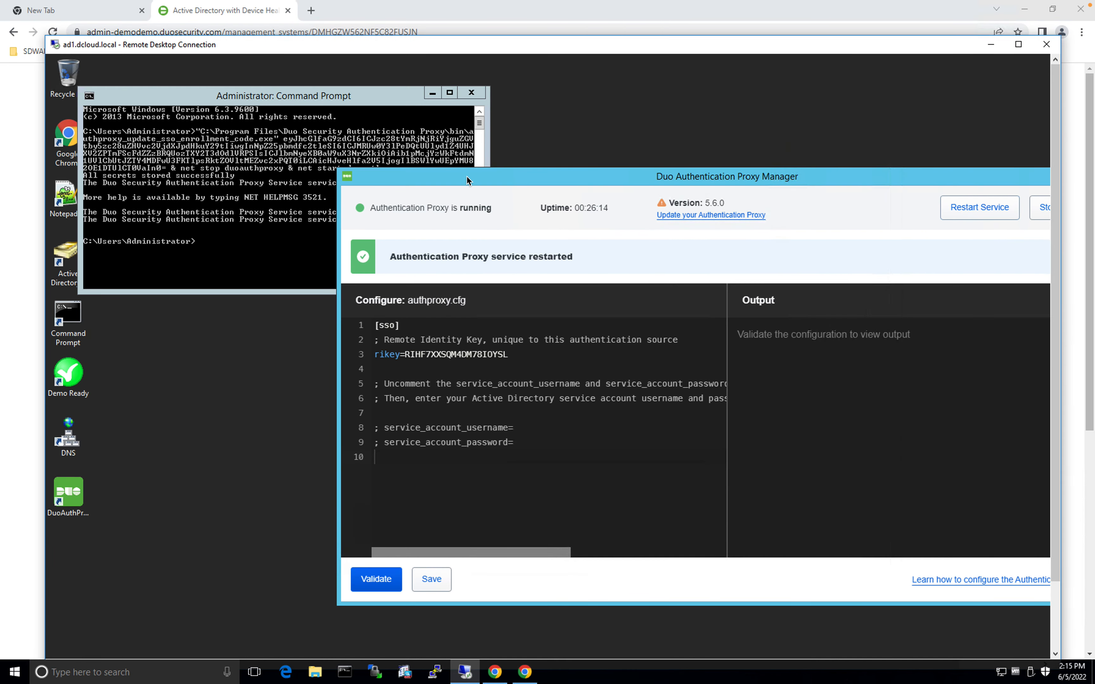
left_click(479, 96)
left_click_drag(693, 178, 460, 161)
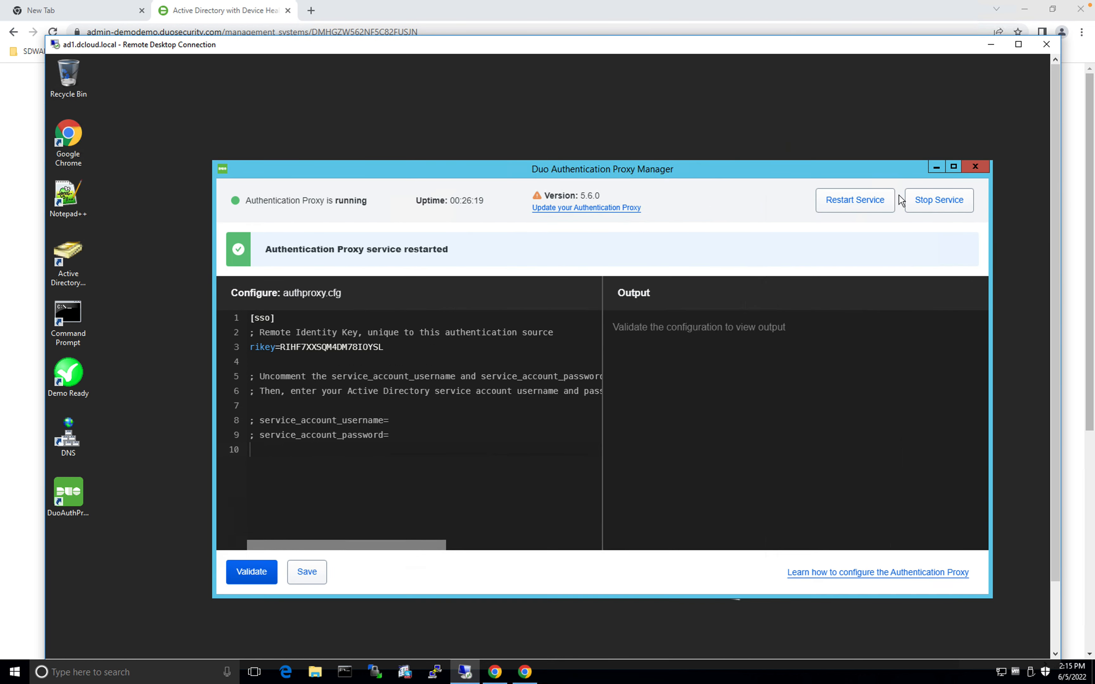
left_click(936, 167)
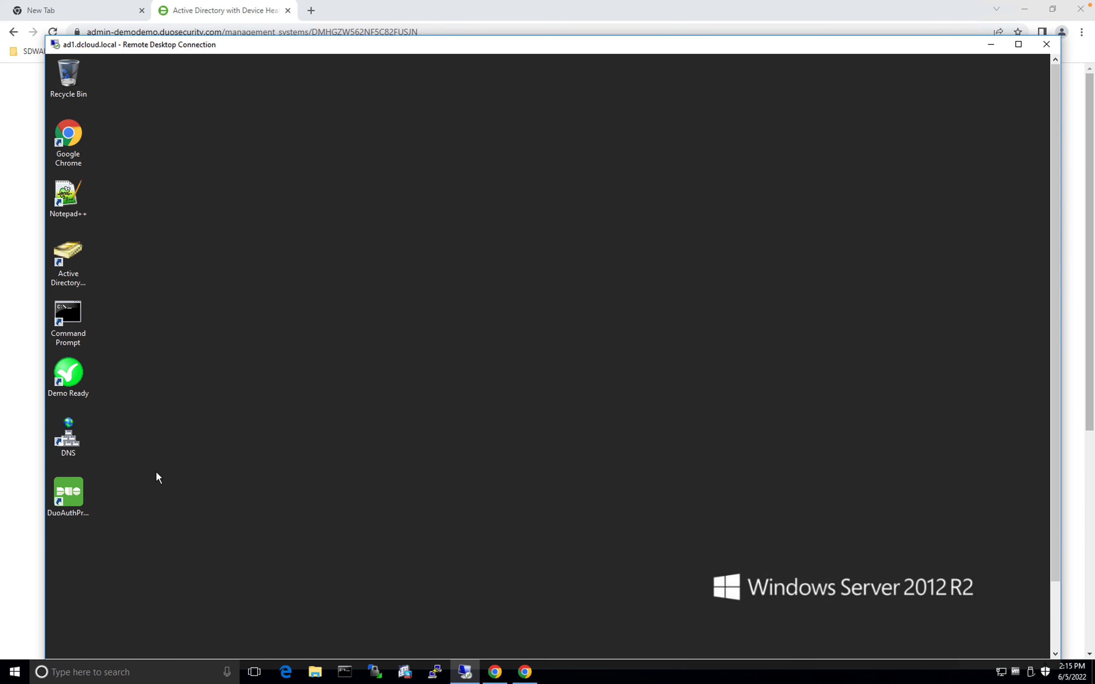
Search for 'power' to launch Windows PowerShell as administrator, with the remote desktop maximized
left_click(144, 671)
type("power")
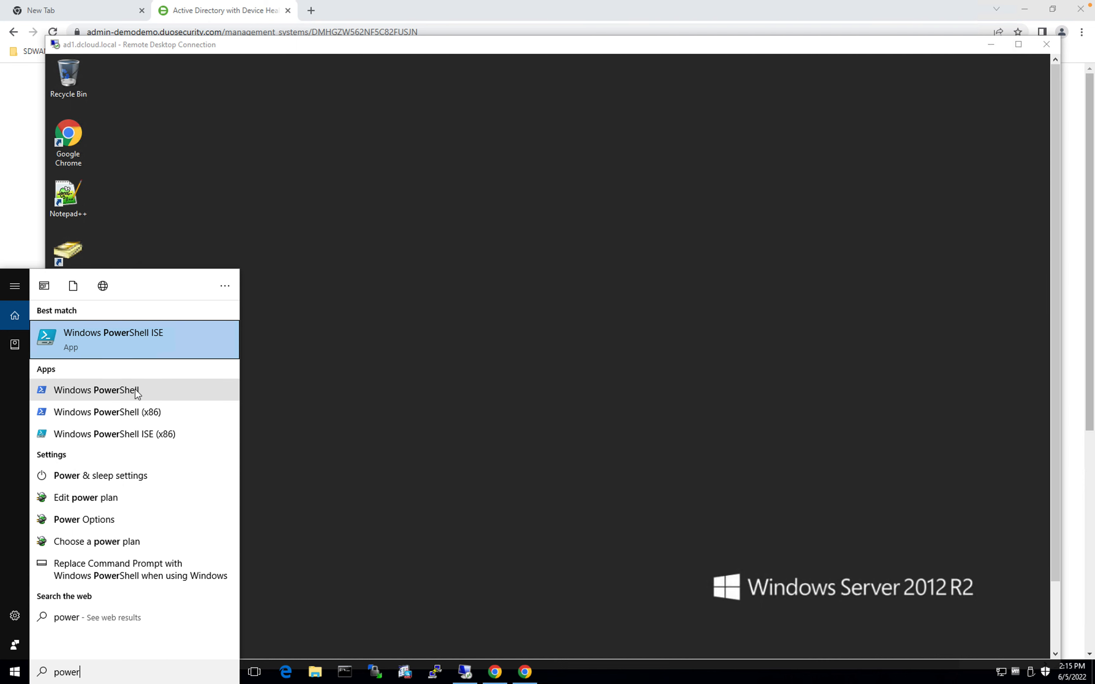
left_click(135, 390)
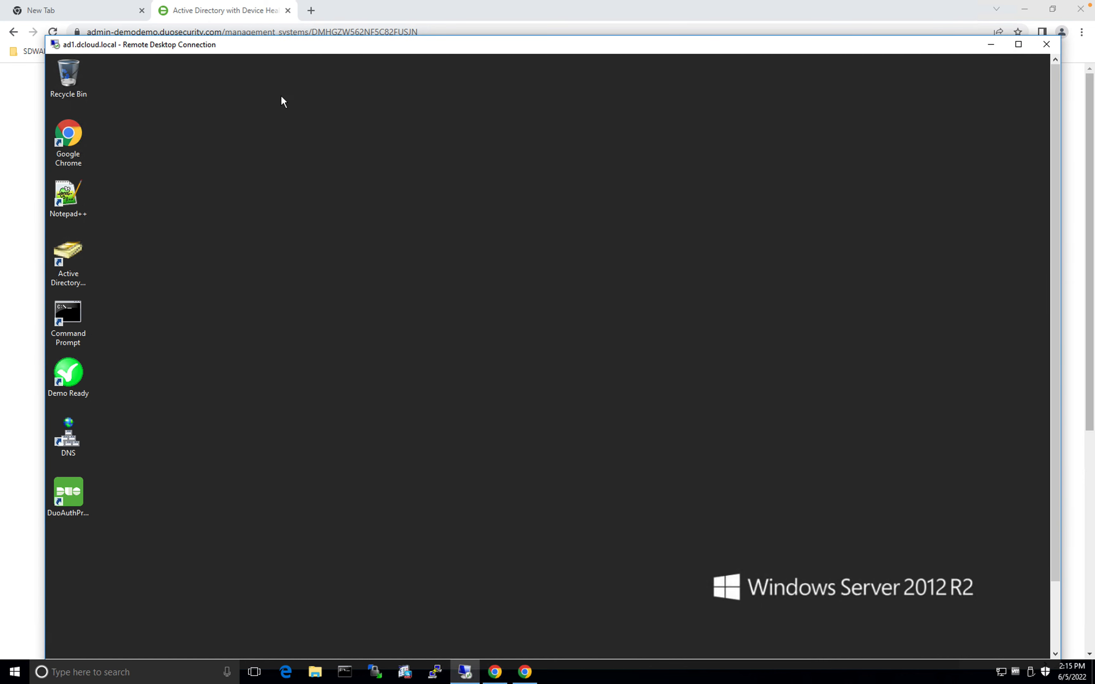
left_click(1018, 44)
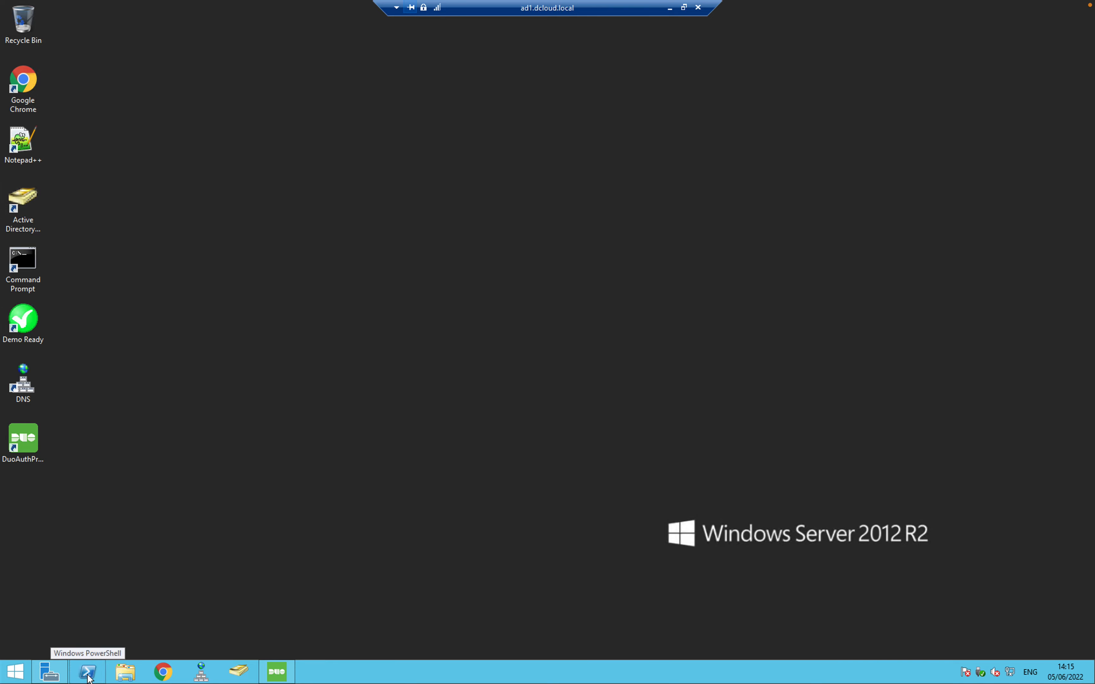
left_click(87, 672)
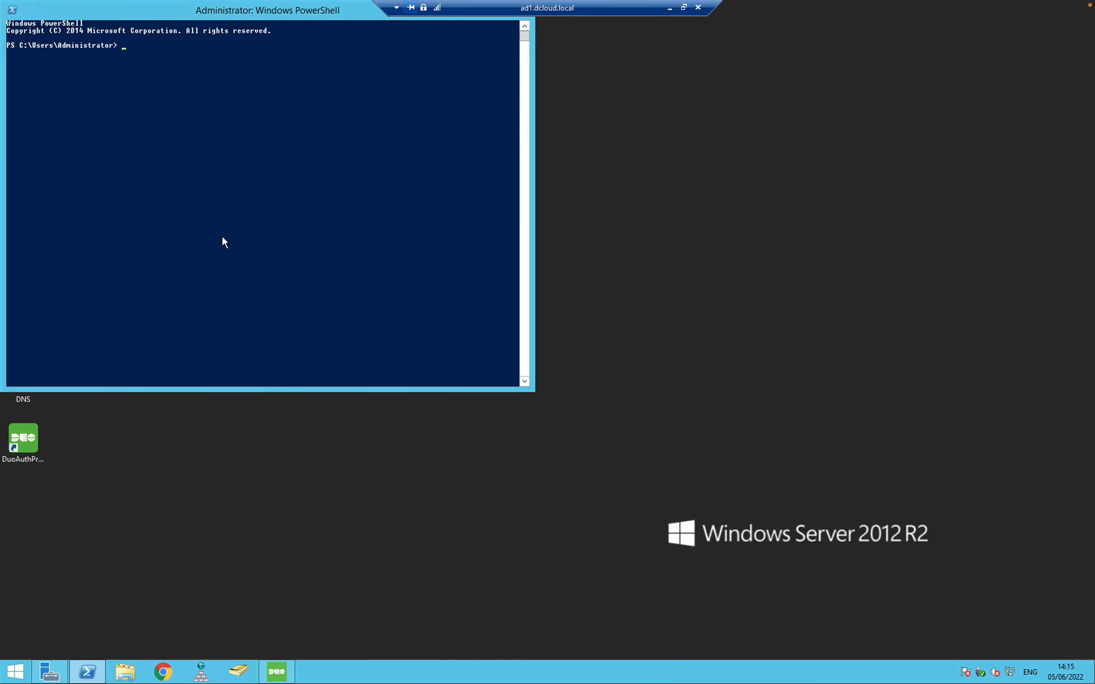
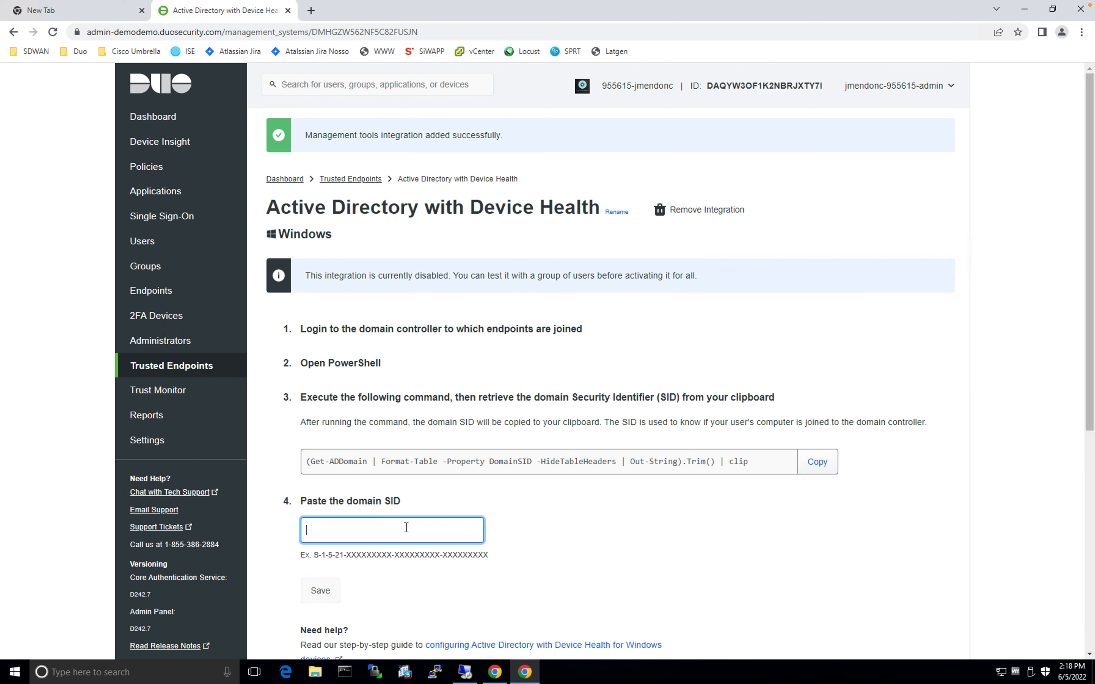
Paste the copied domain SID into the integration's domain SID field and save it
key("ctrl+v")
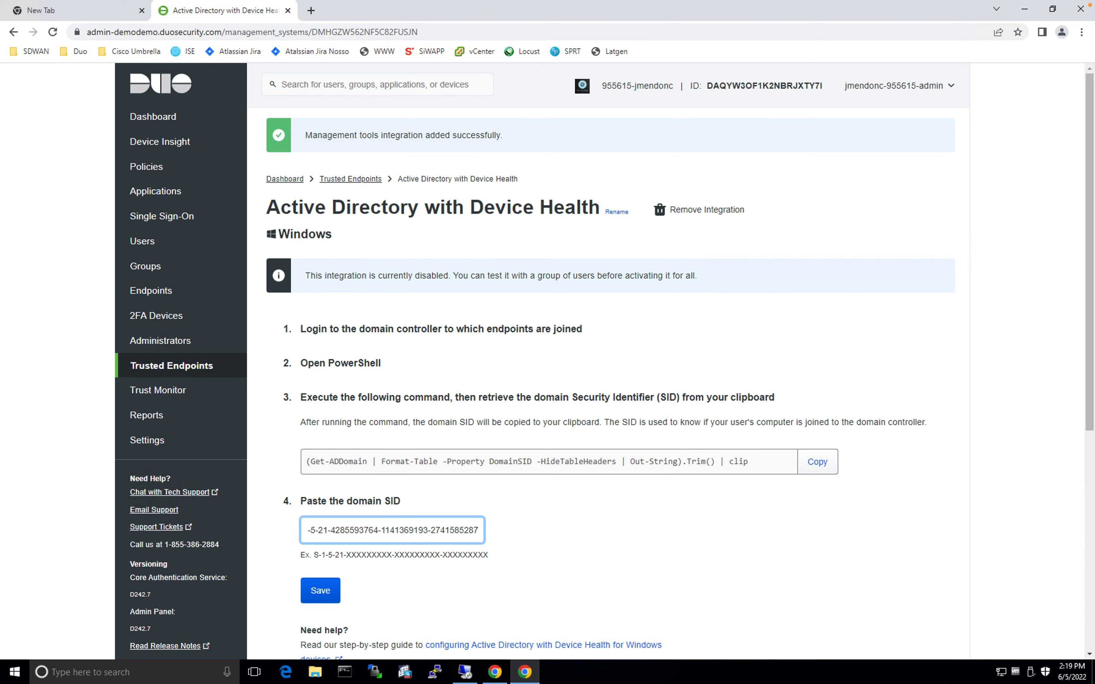
left_click(858, 520)
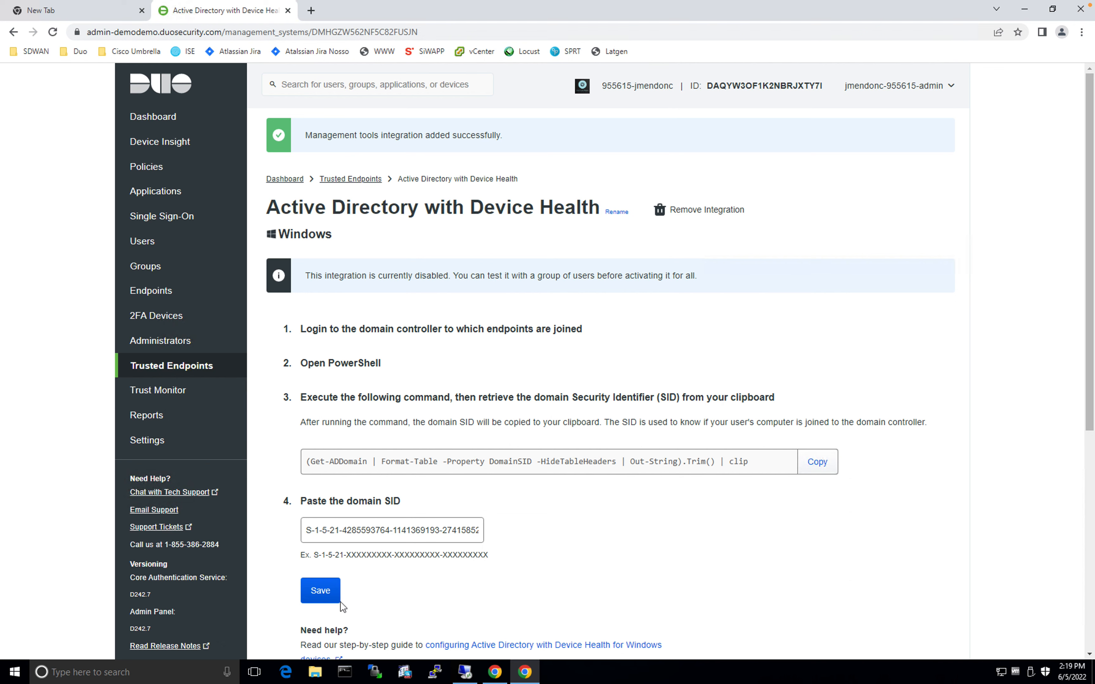
left_click(323, 598)
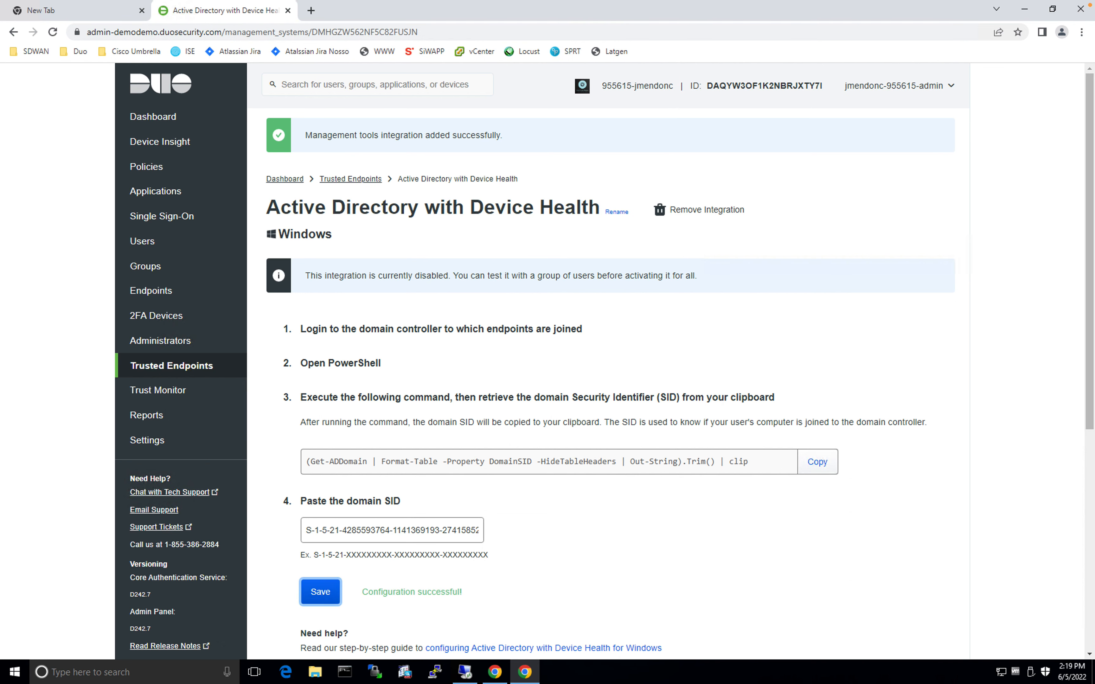
scroll(680, 465, "down", 5)
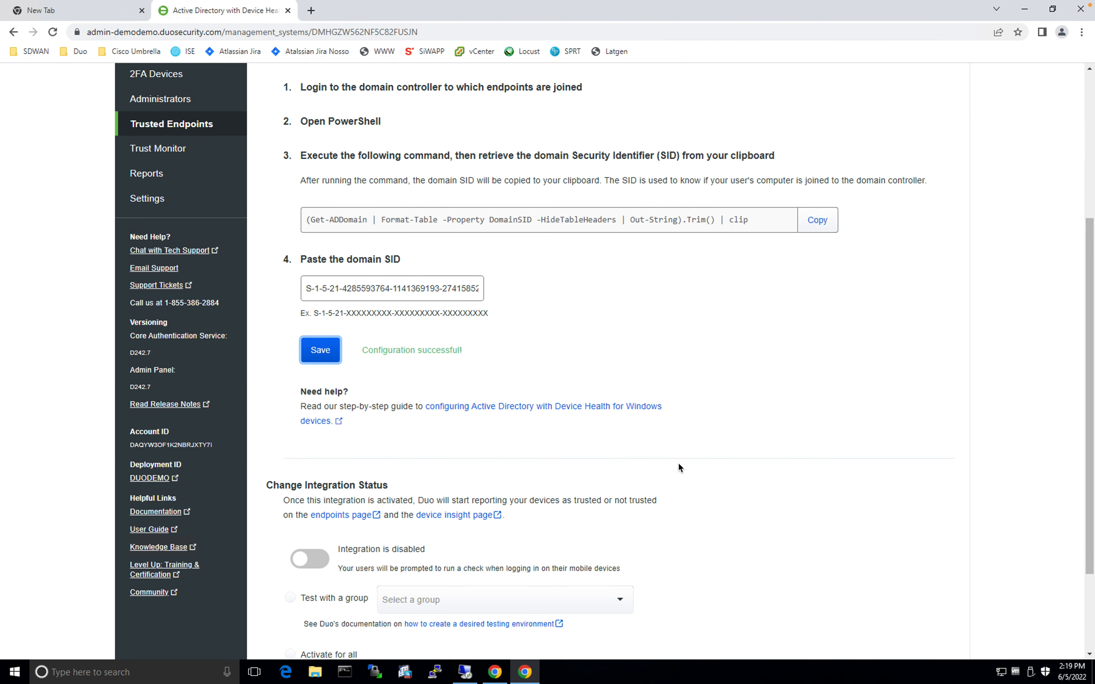
Switch the integration status on, choose Activate for all, and confirm saving
left_click_drag(1088, 458, 1090, 510)
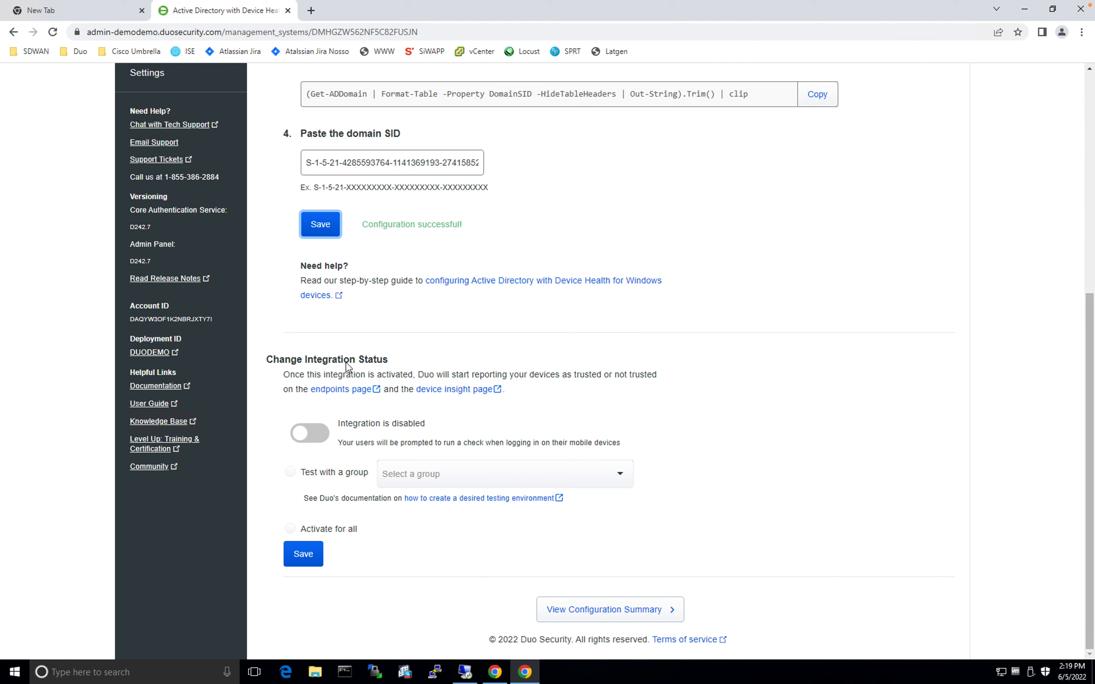
left_click(315, 437)
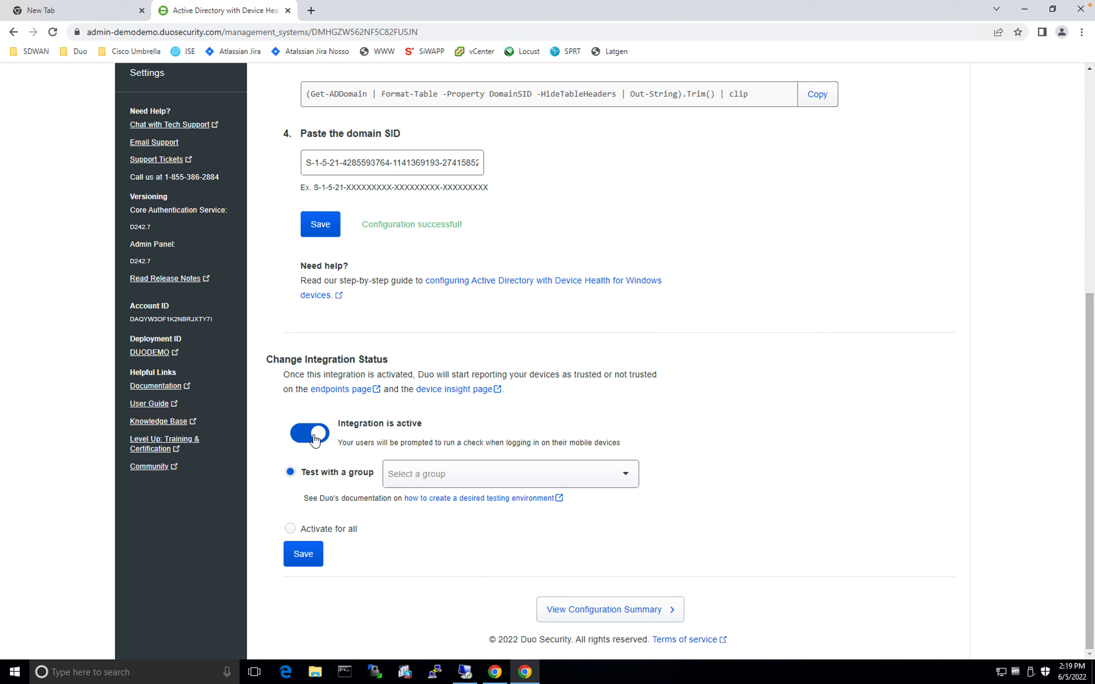
left_click(290, 529)
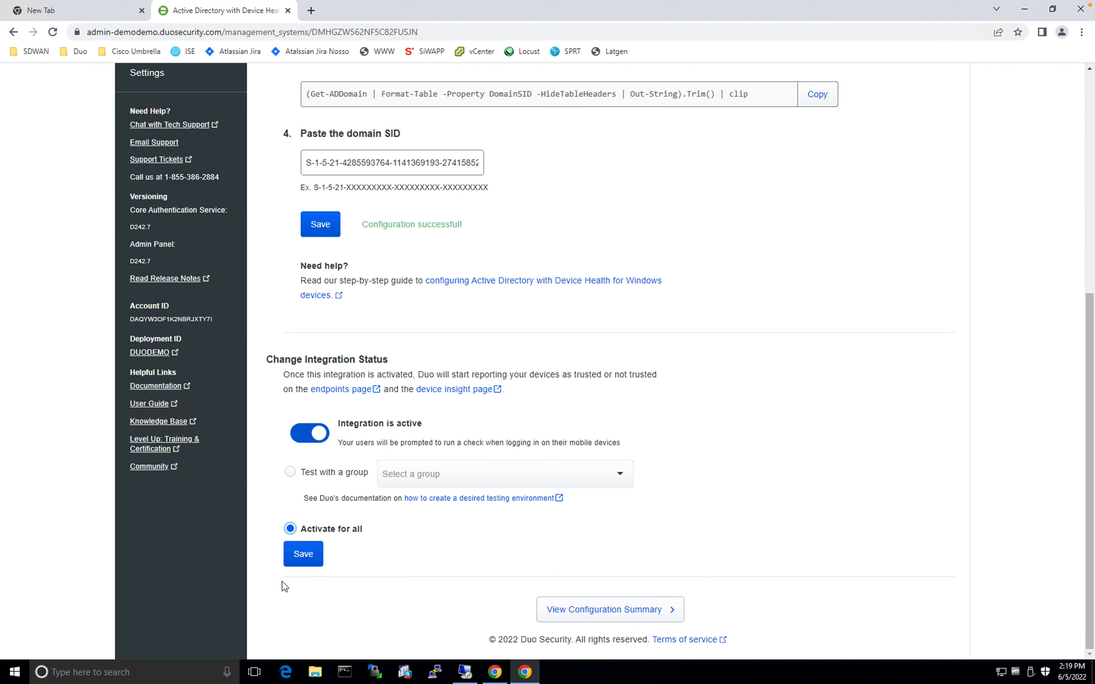
left_click(308, 557)
left_click(308, 561)
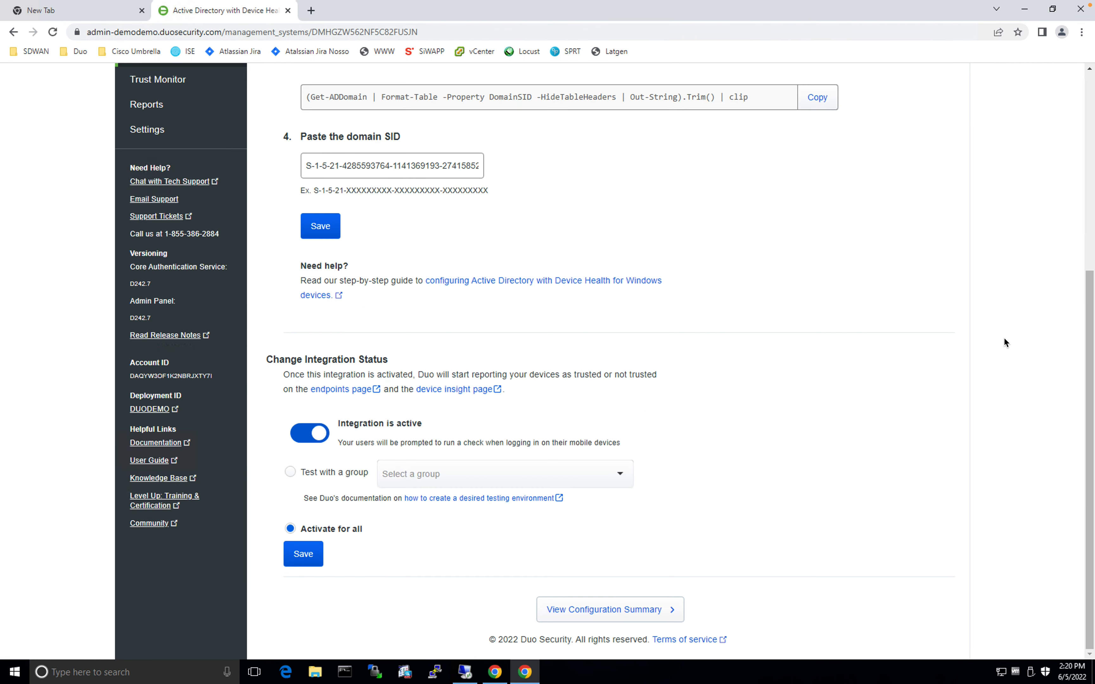
scroll(936, 298, "up", 5)
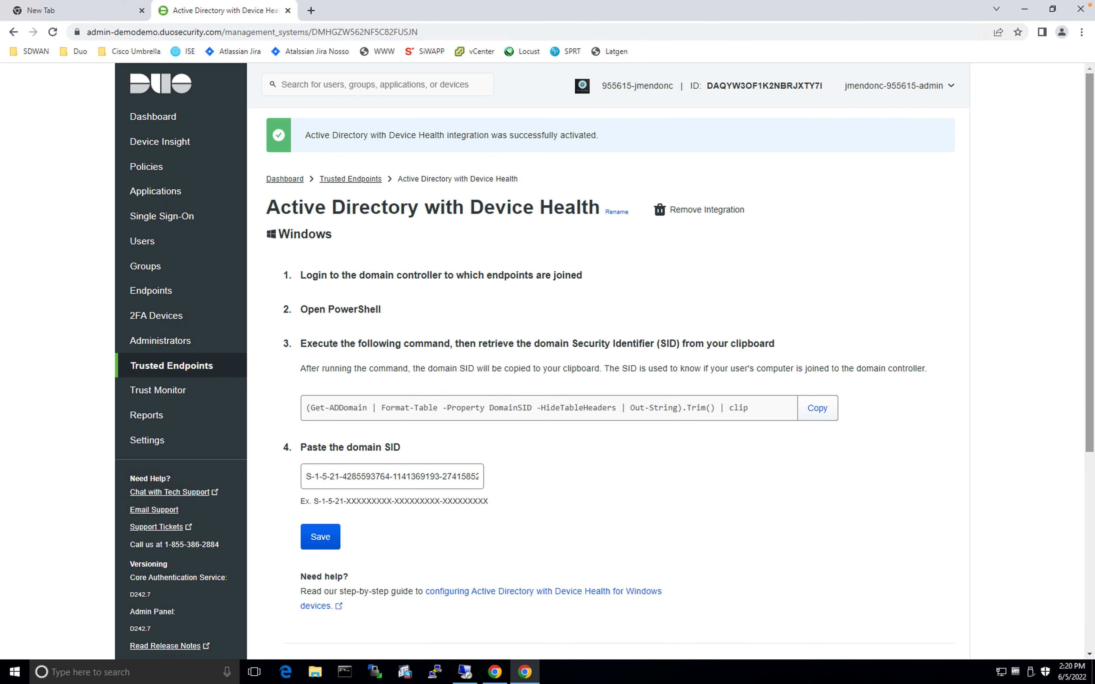
left_click(189, 368)
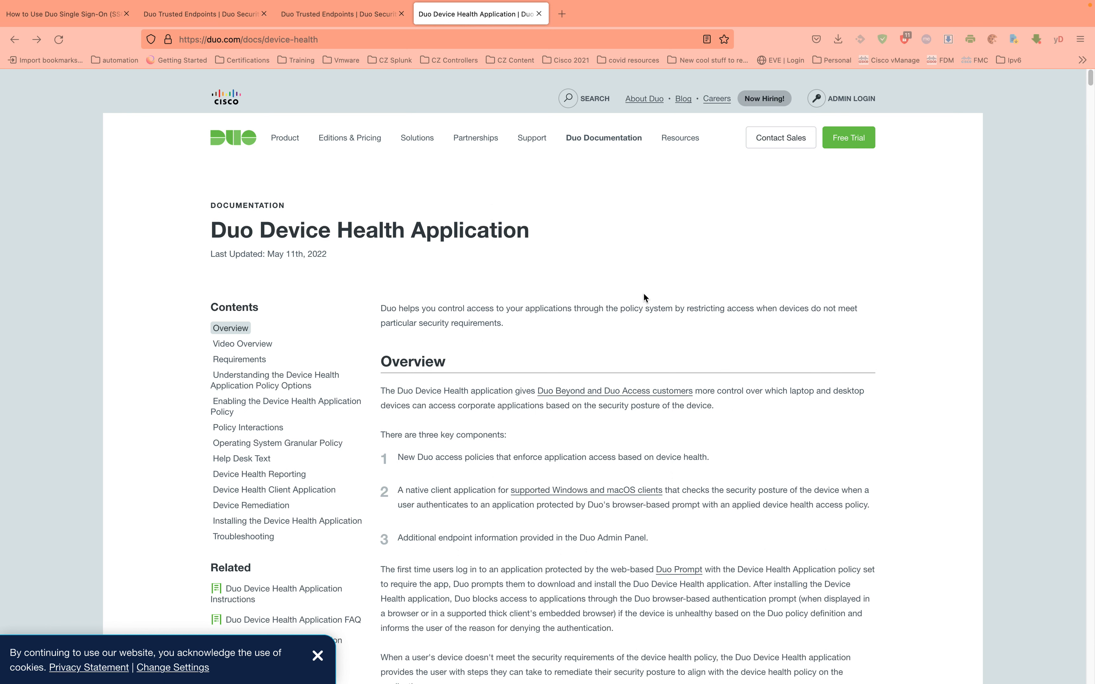
Scroll the Device Health Application docs to Standalone Health Check, then return to the remote session
scroll(646, 297, "down", 15)
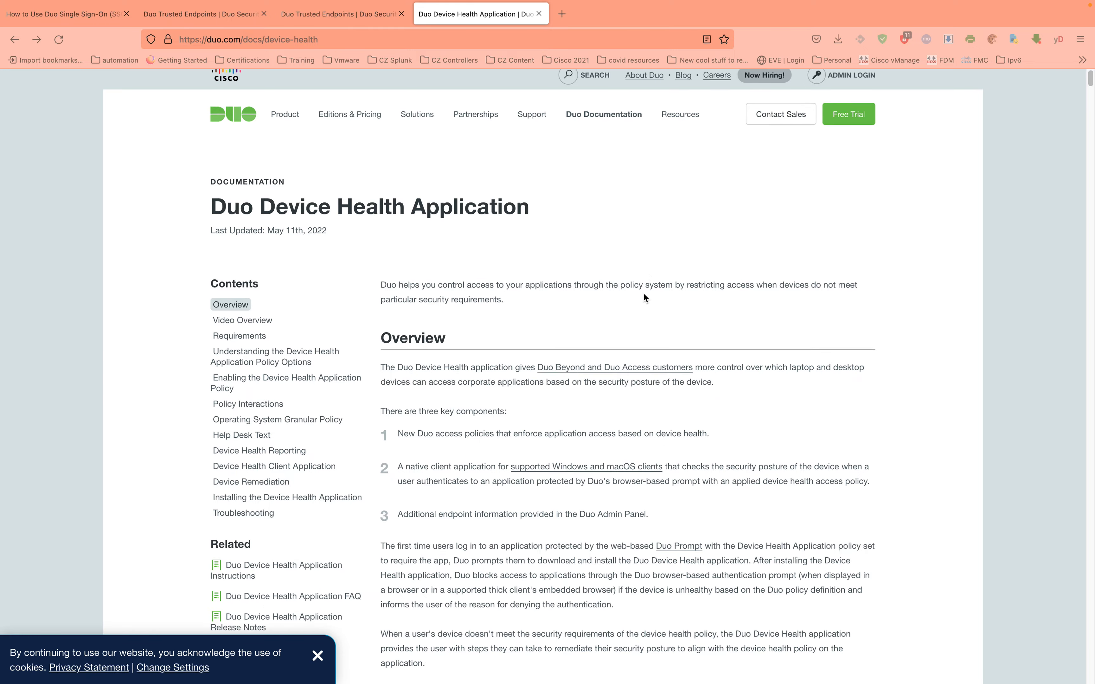
scroll(700, 309, "down", 15)
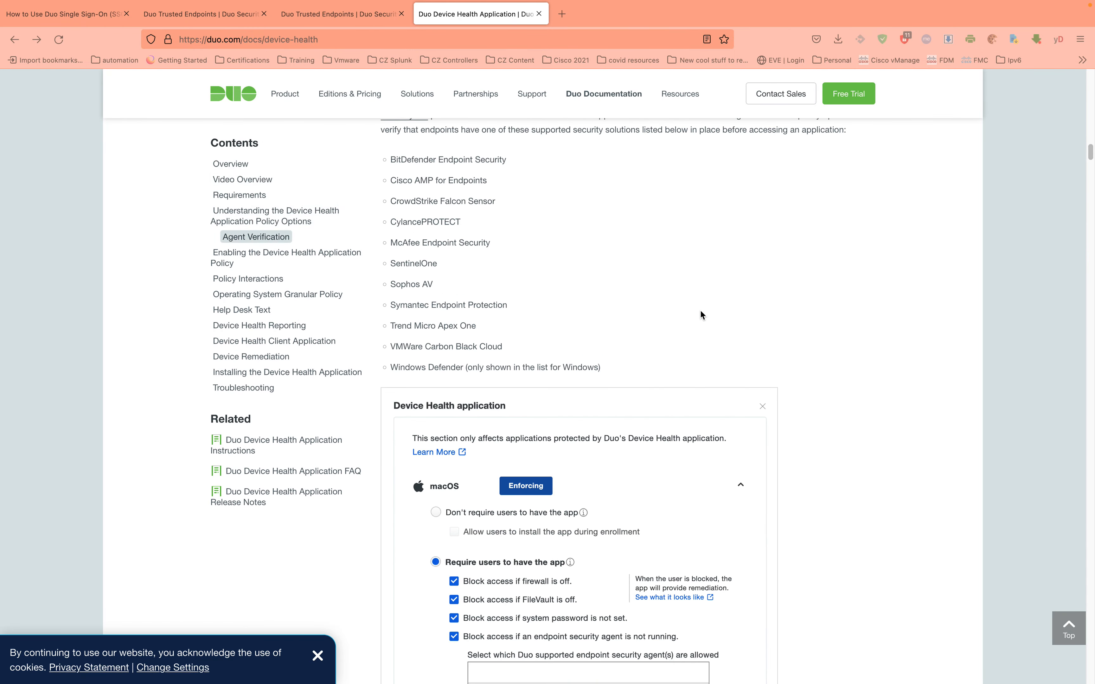
scroll(700, 309, "down", 15)
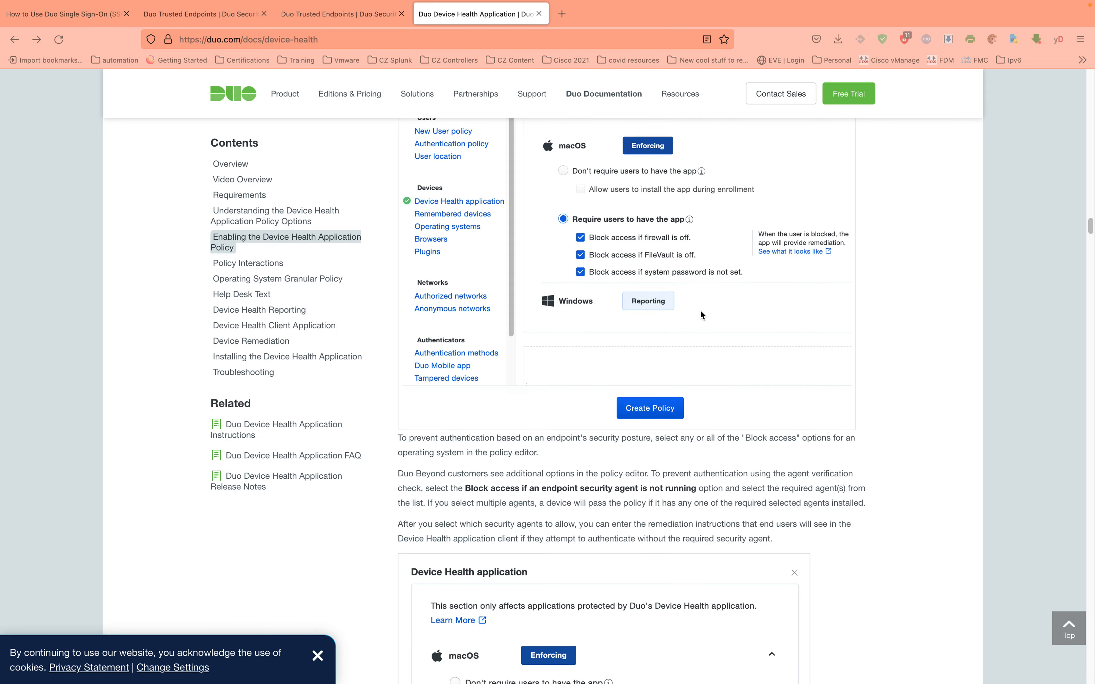
scroll(699, 309, "down", 15)
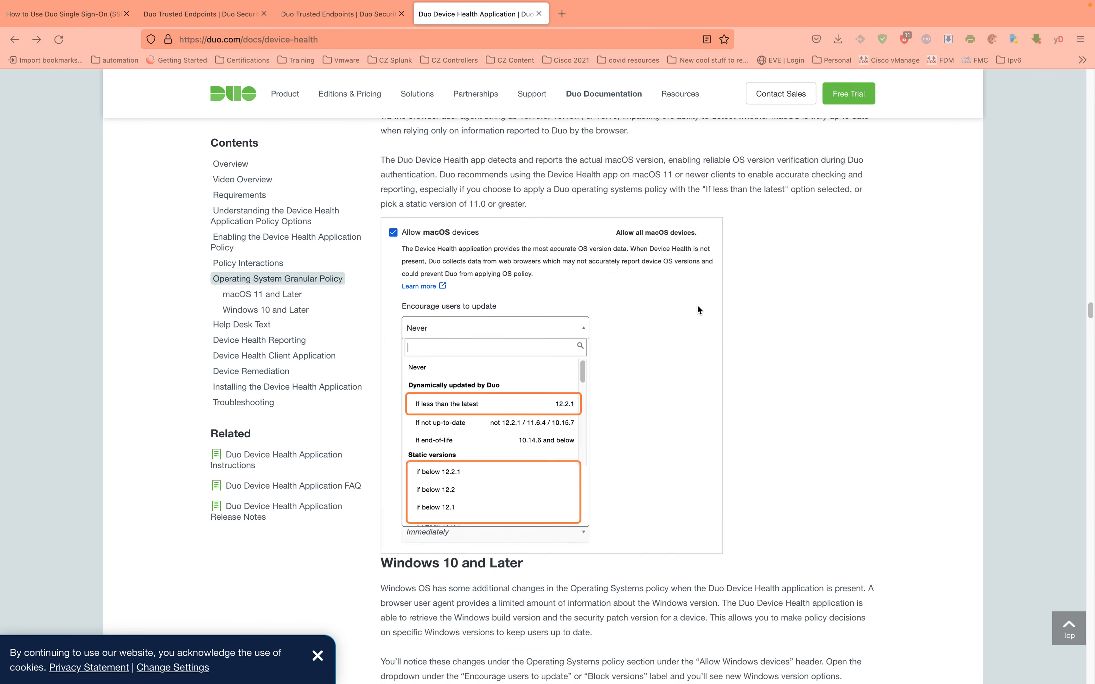
scroll(697, 309, "up", 5)
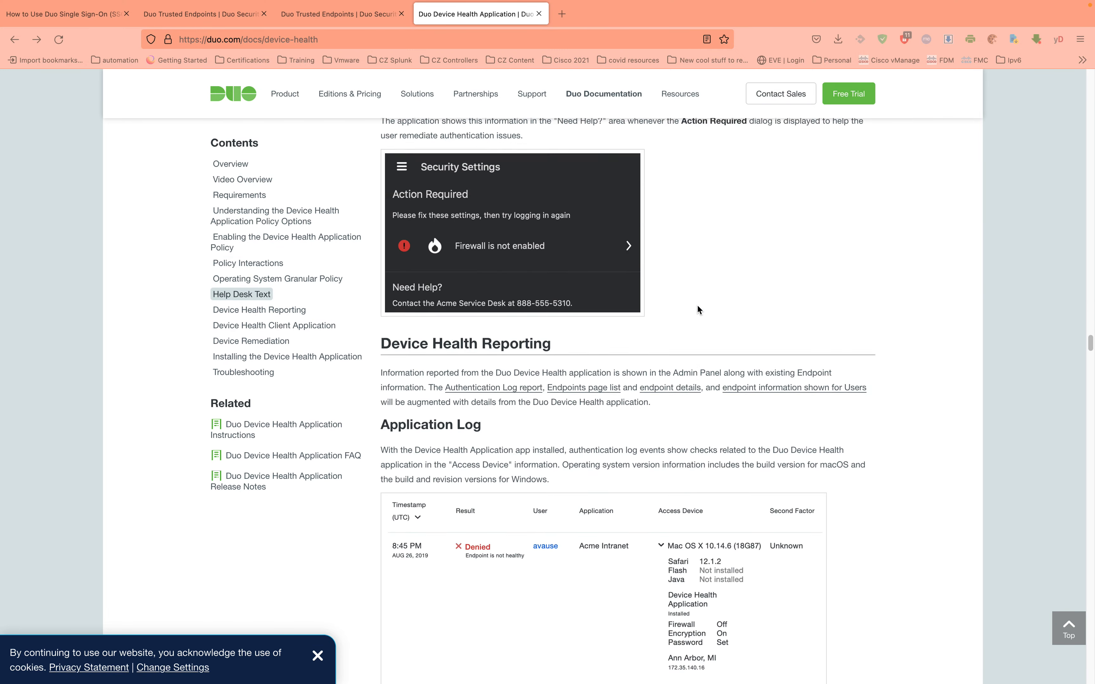
scroll(696, 309, "down", 15)
scroll(696, 315, "down", 20)
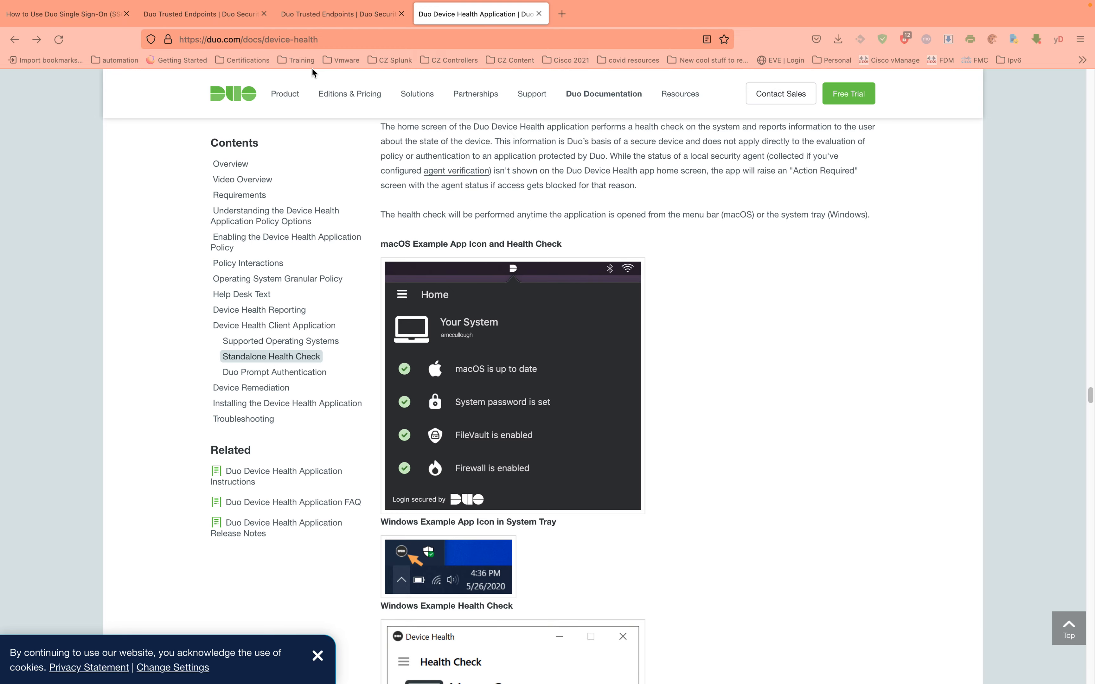
key("ctrl+Up")
Go to Policies and start a New Policy from the Custom Policies section
left_click(496, 45)
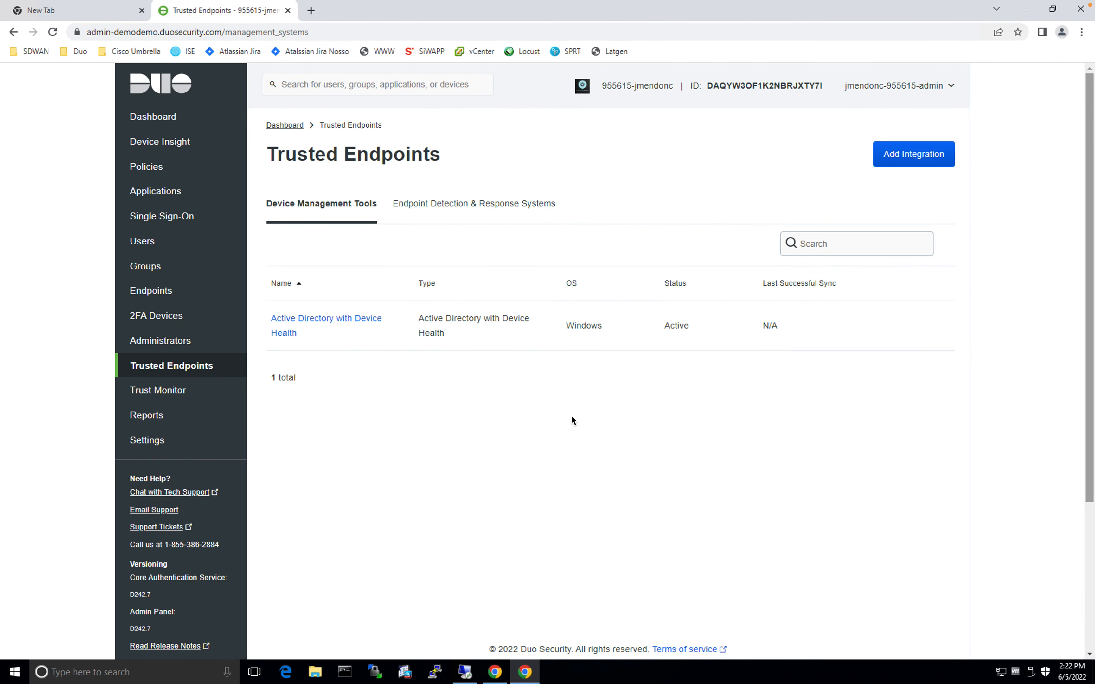
left_click(171, 168)
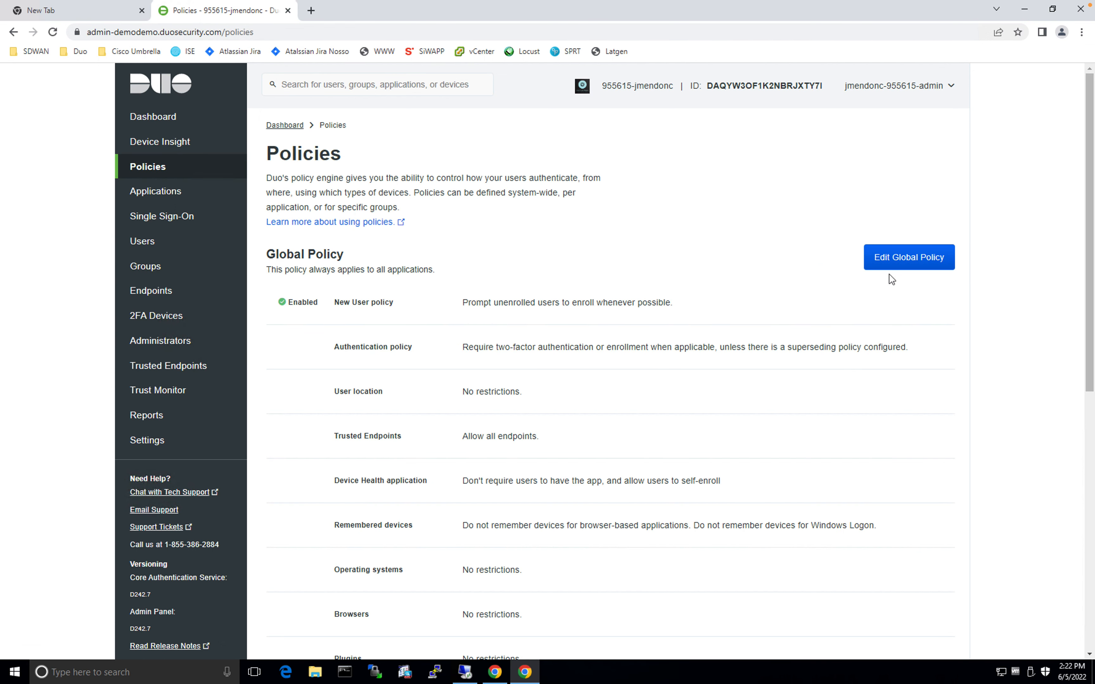
scroll(941, 290, "down", 3)
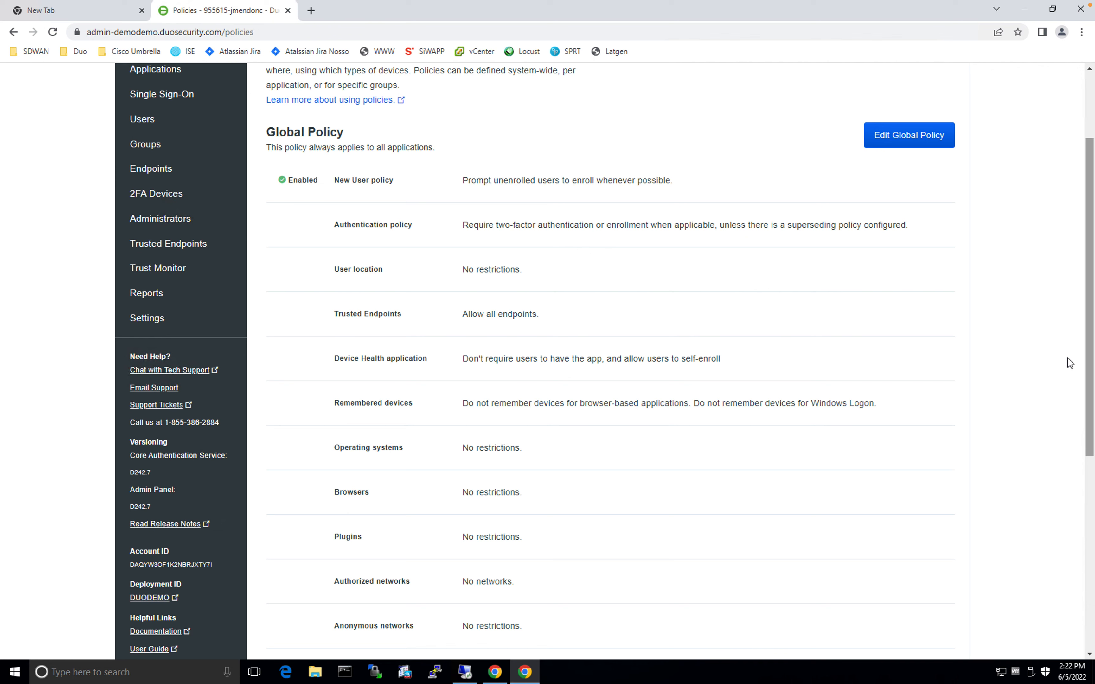
left_click_drag(1083, 384, 1070, 638)
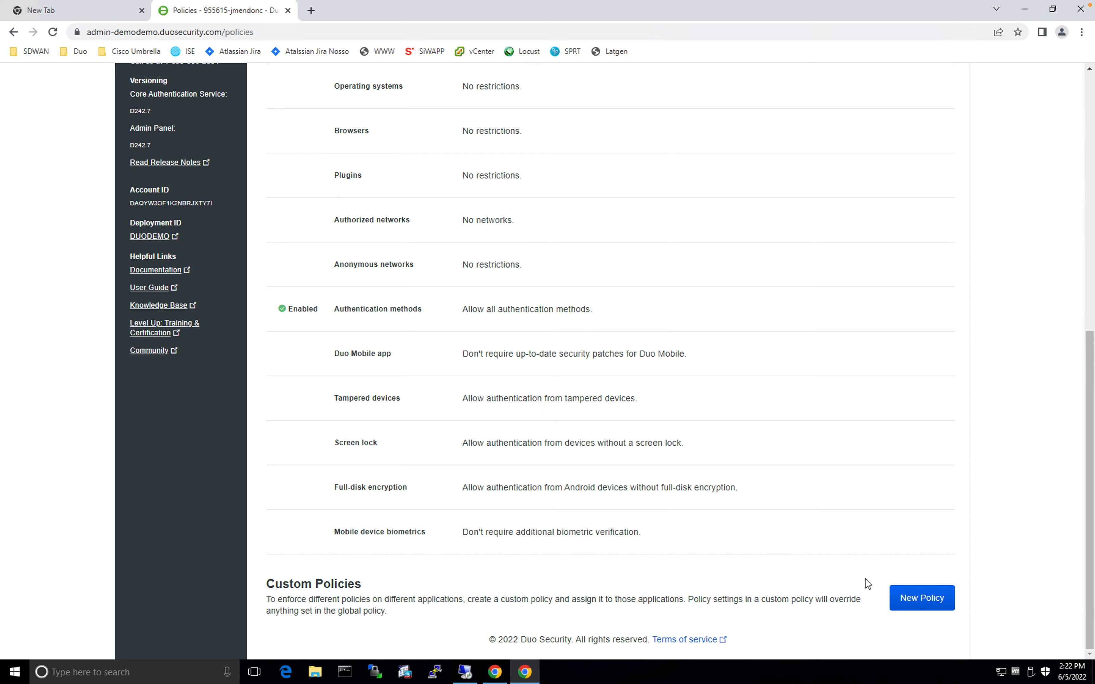
left_click(922, 598)
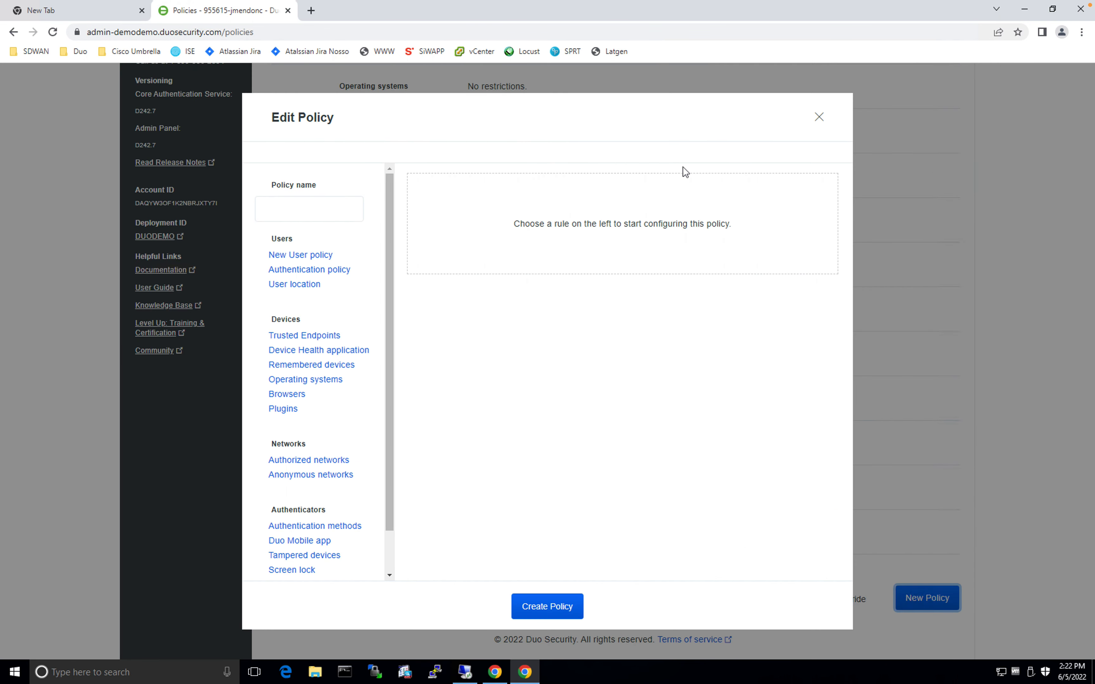
left_click(312, 211)
Name the policy 'Employees' and add its New User and Authentication policy rules
type("Employees")
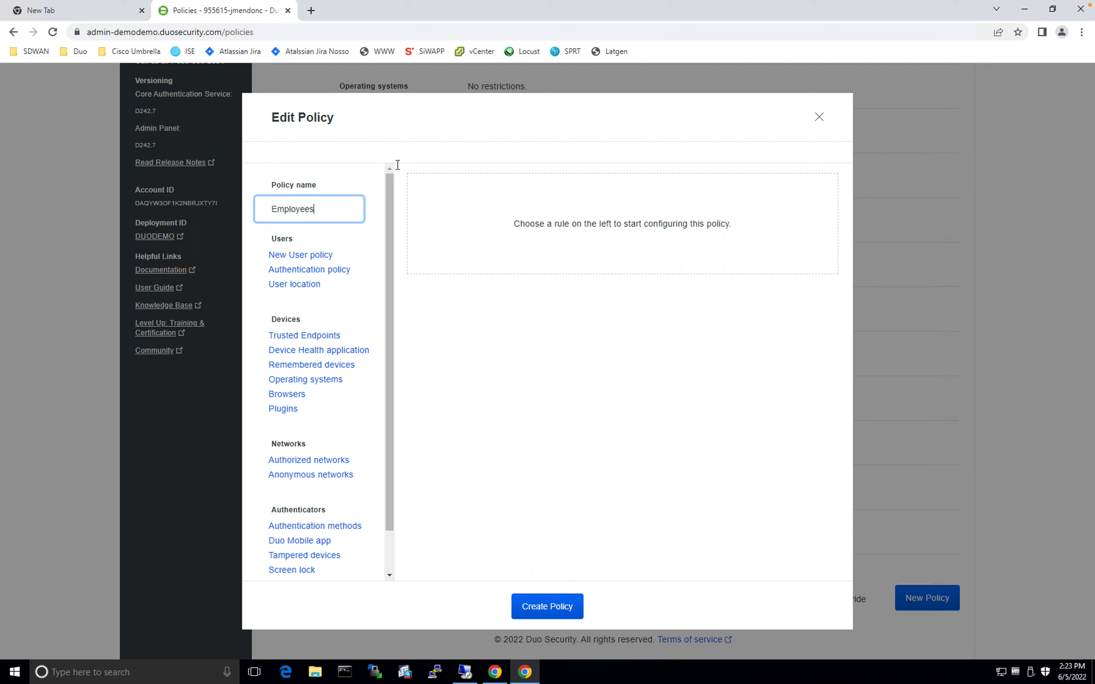
left_click(485, 325)
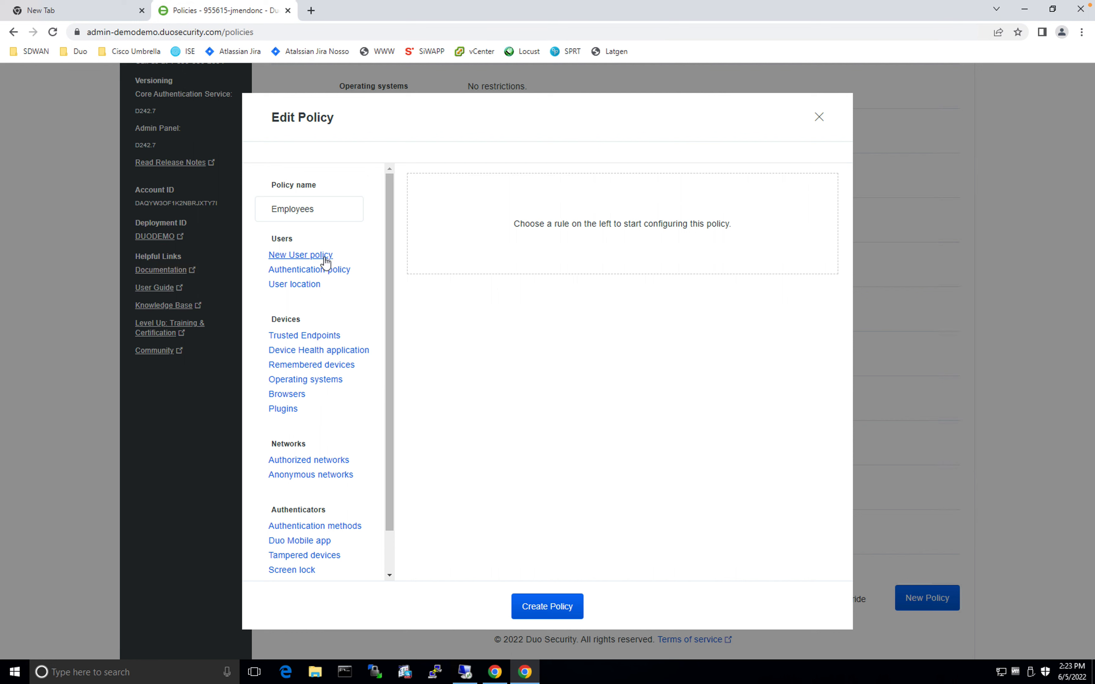
left_click(305, 258)
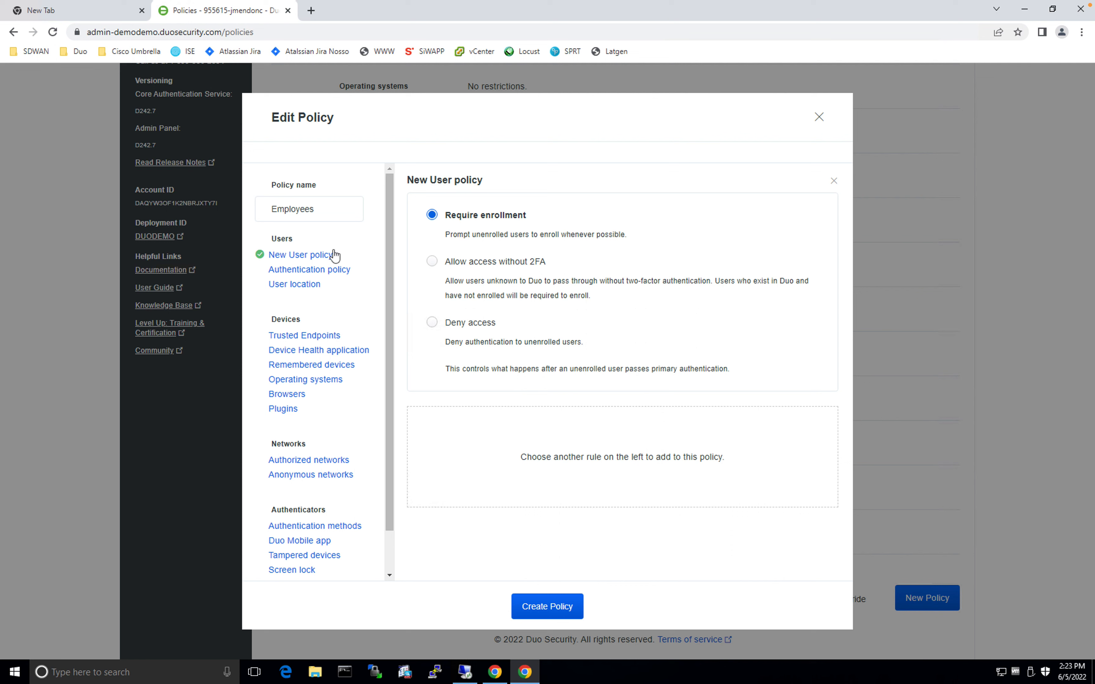
left_click(318, 270)
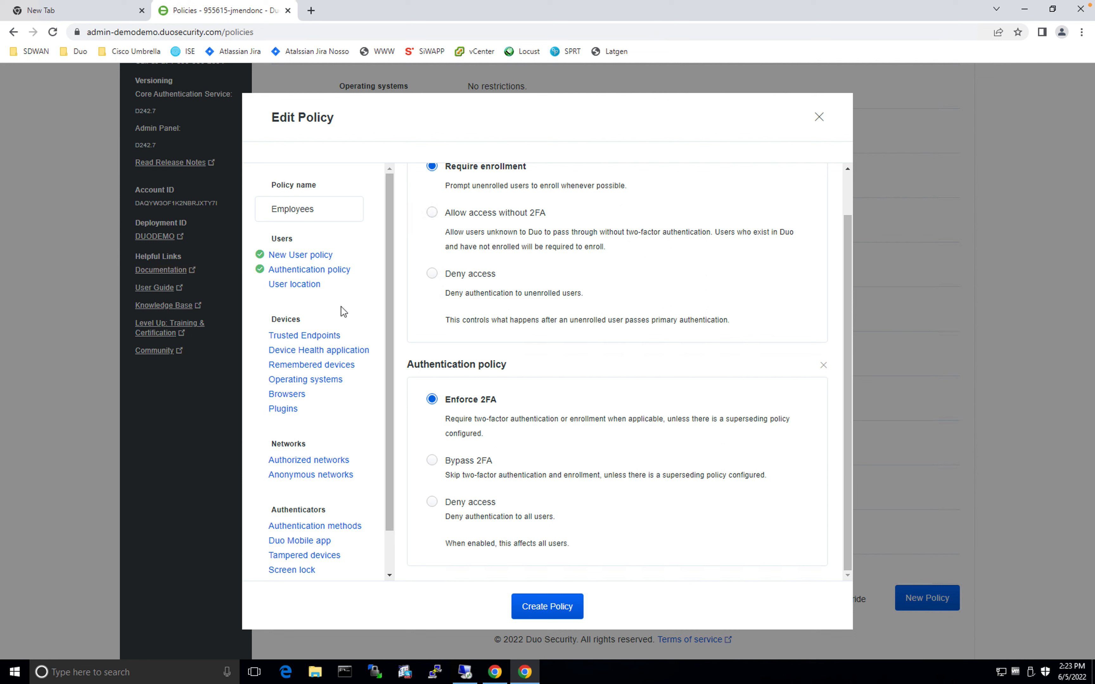
Set the Trusted Endpoints rule to 'Require endpoints to be trusted'
left_click(320, 338)
scroll(756, 358, "down", 1)
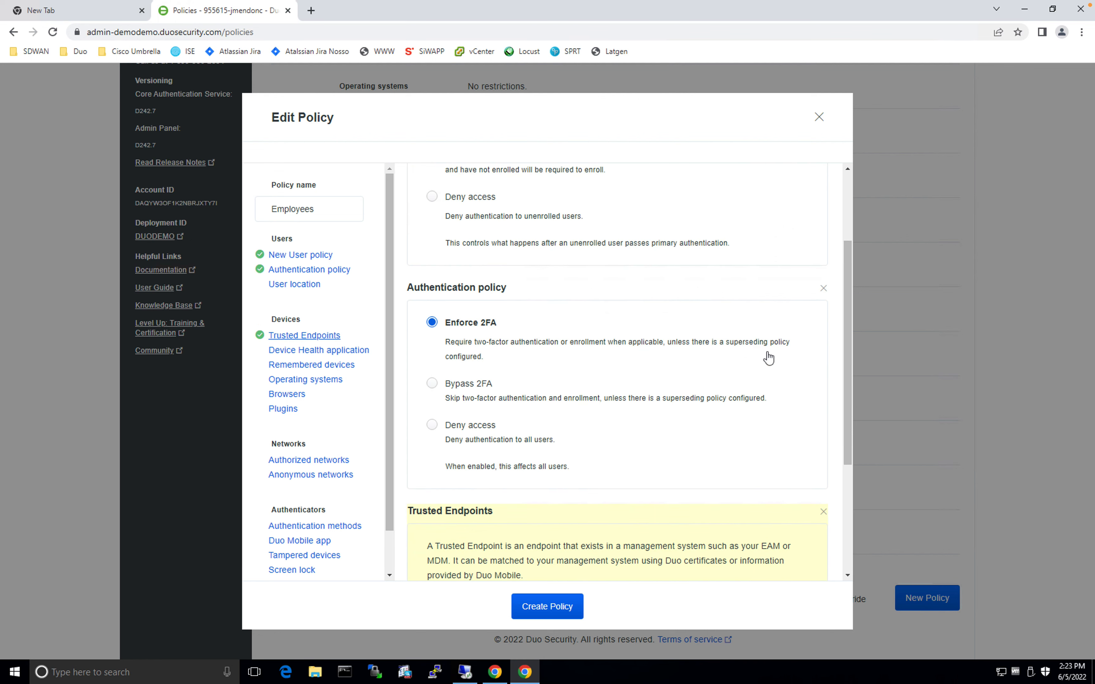
scroll(757, 358, "down", 3)
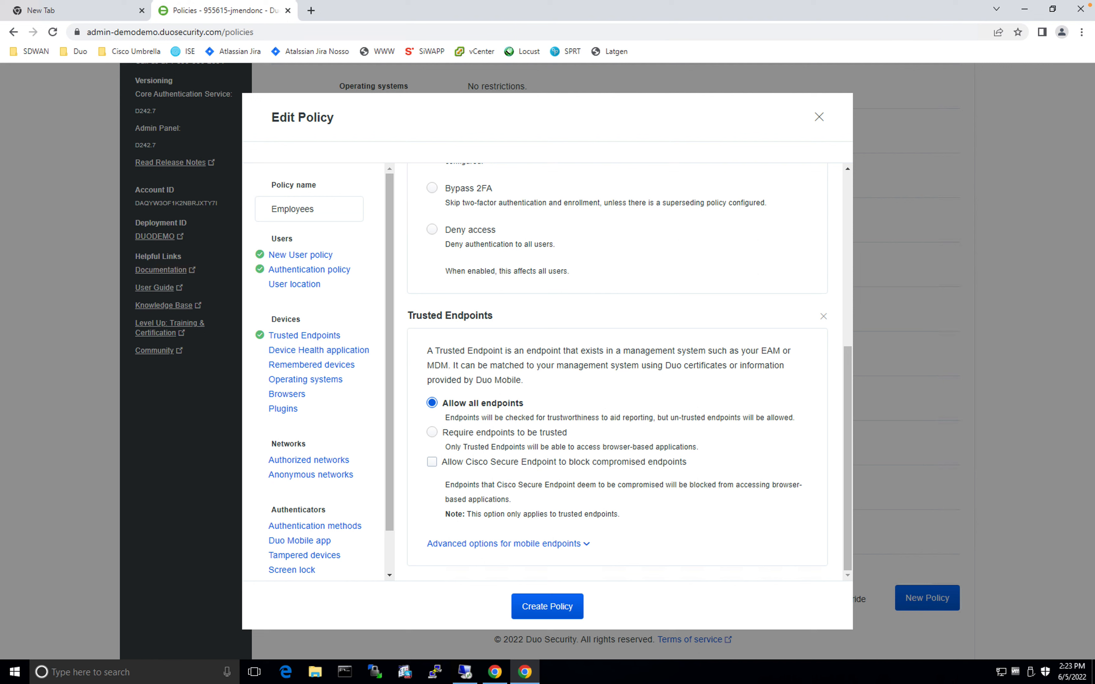
left_click(432, 434)
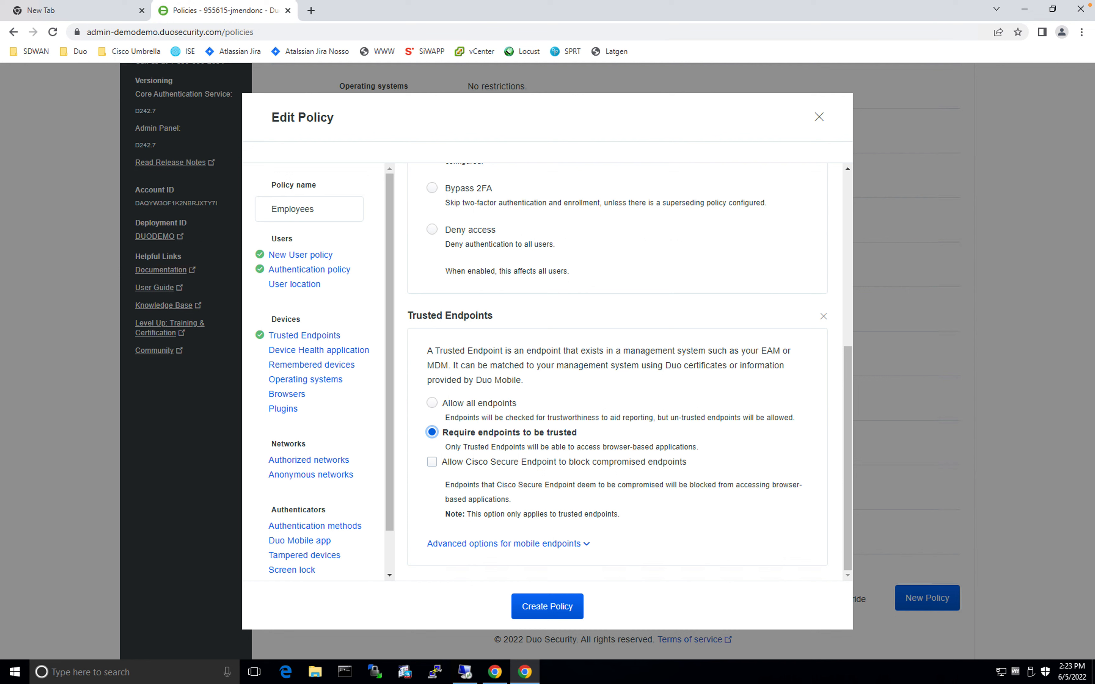
Require the Device Health app on Windows, blocking access when the firewall is off, and add Remembered devices
left_click(317, 351)
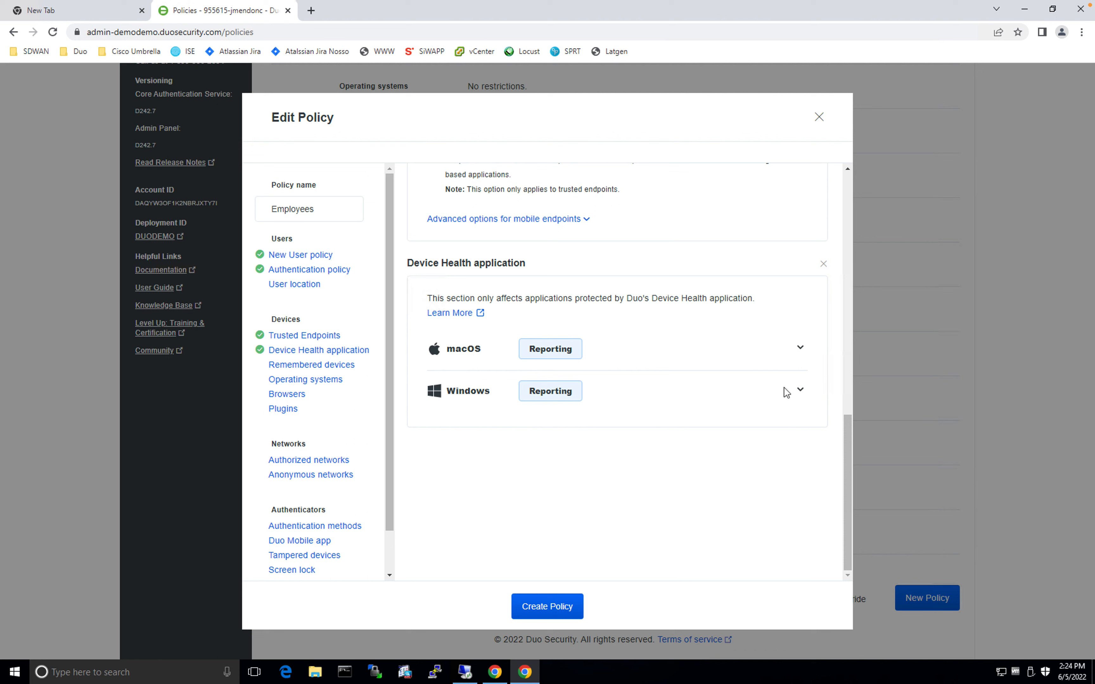
left_click(800, 392)
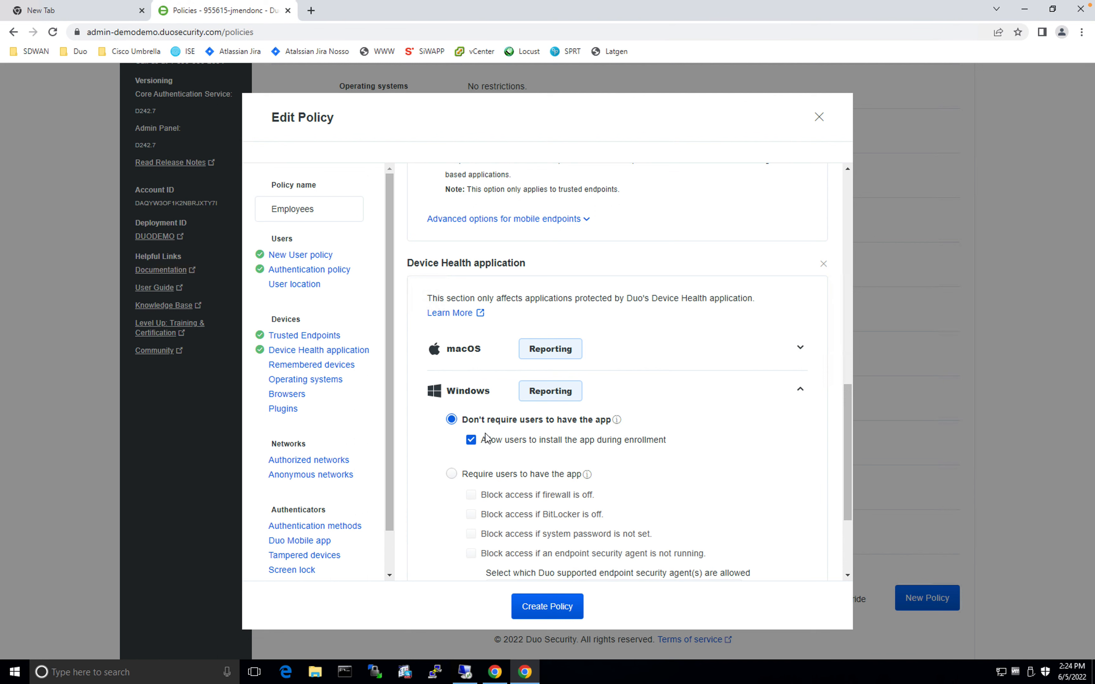
left_click(562, 399)
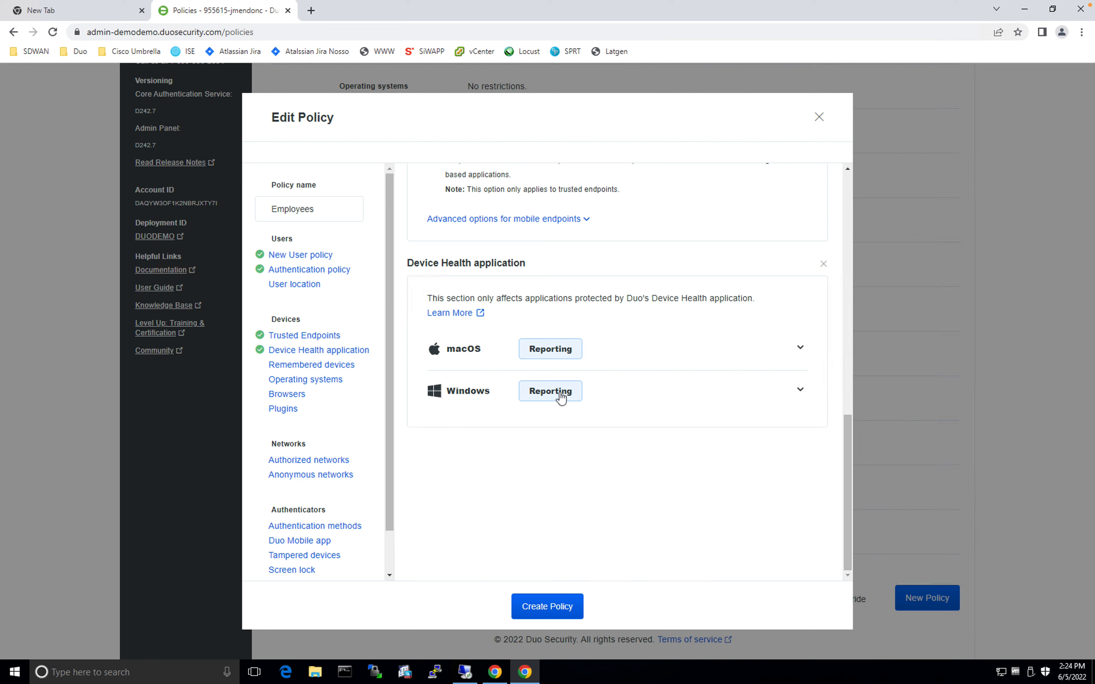
left_click(800, 391)
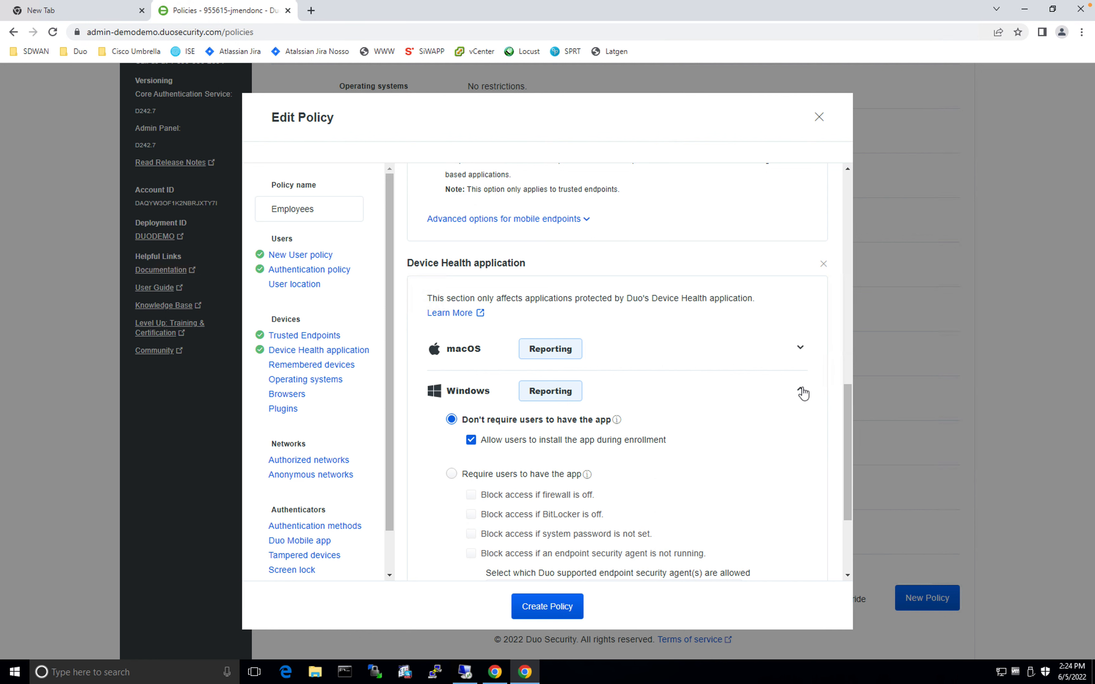
scroll(453, 479, "down", 3)
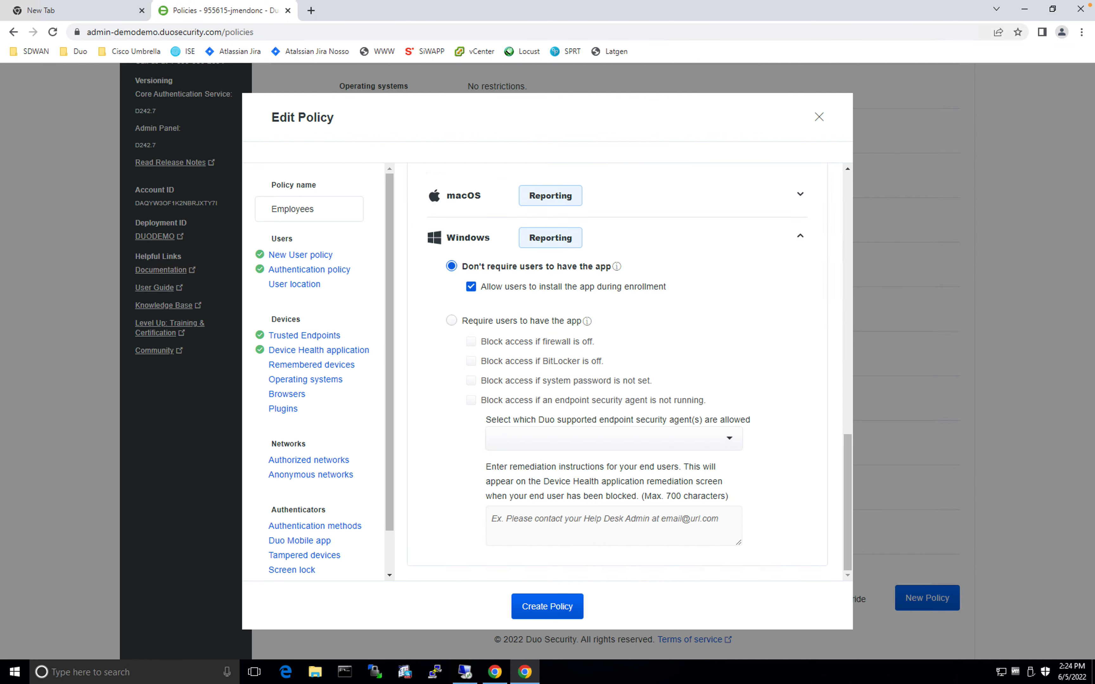
left_click(452, 321)
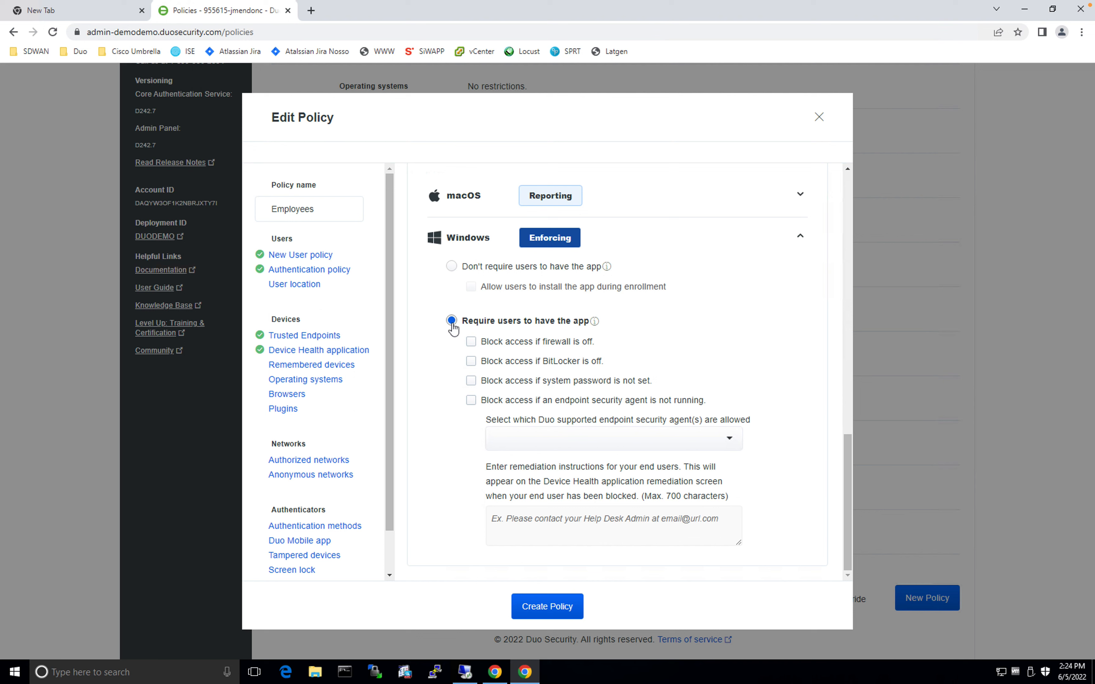
left_click(471, 342)
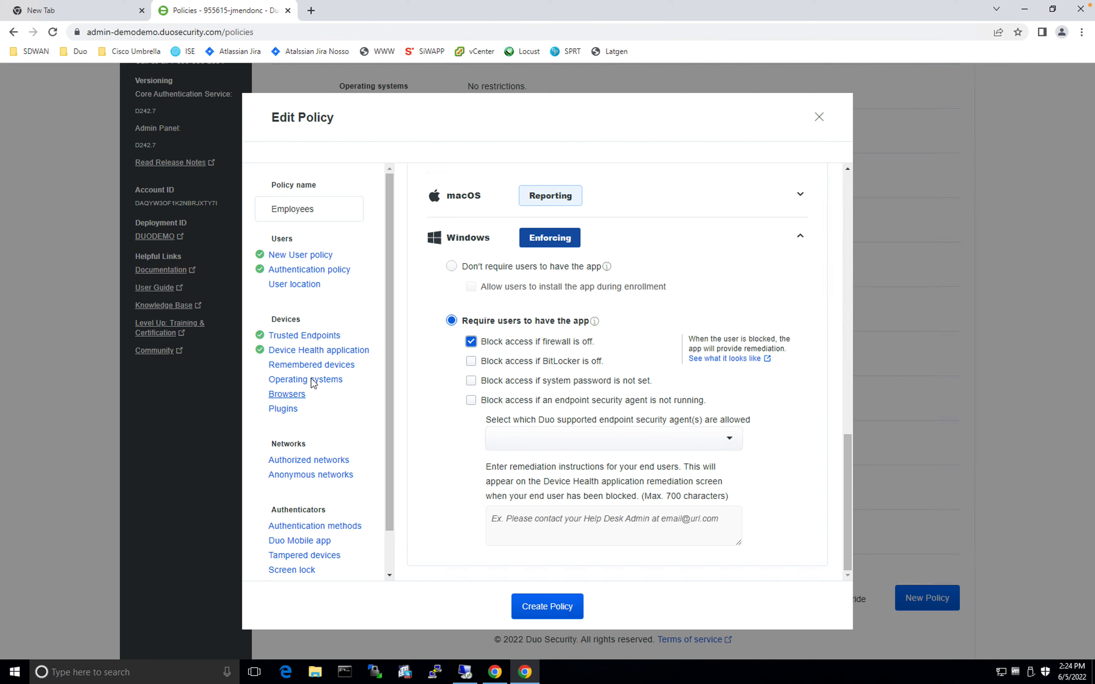
left_click(315, 366)
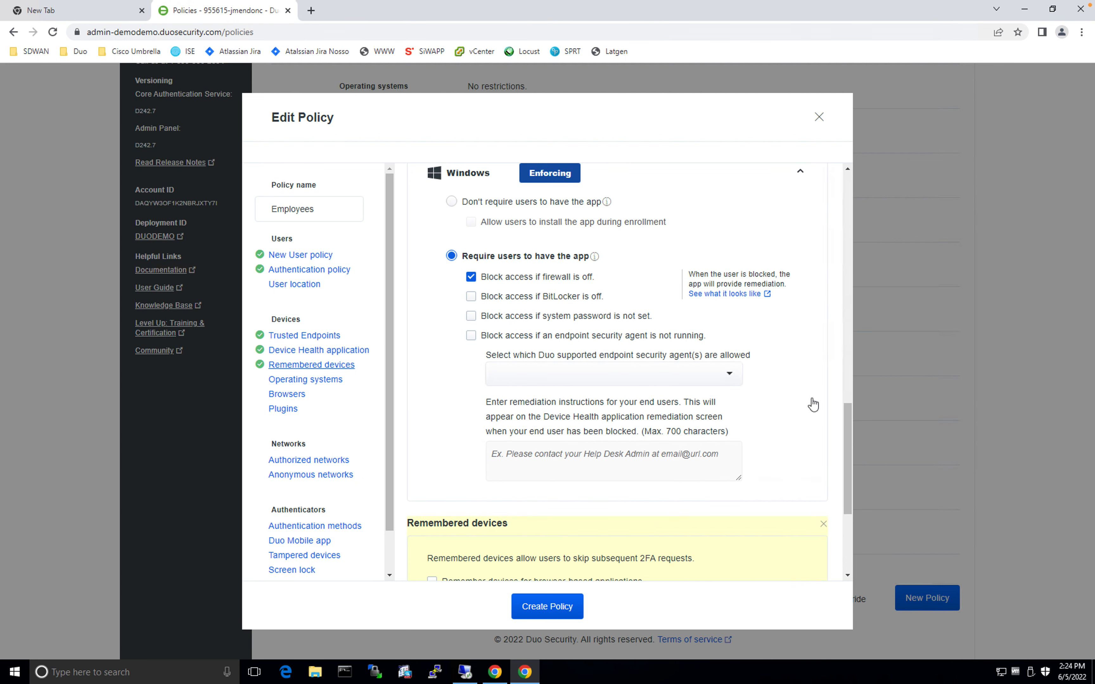
scroll(811, 398, "down", 5)
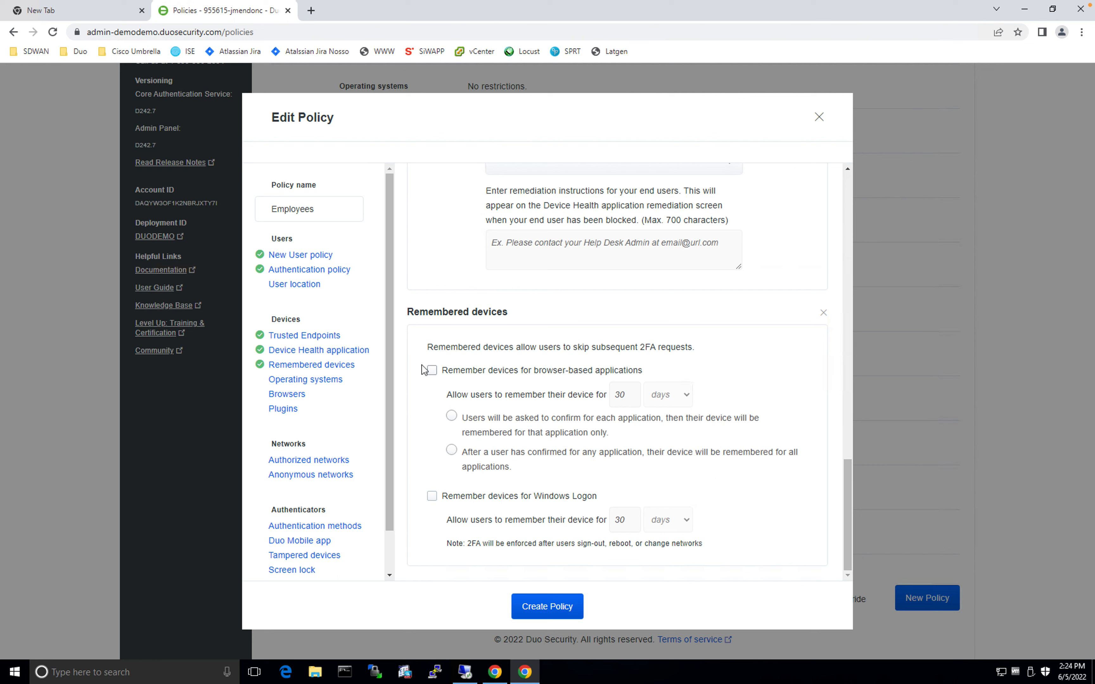
Remember browser-based devices for 1 day after confirmation for any application
left_click(433, 371)
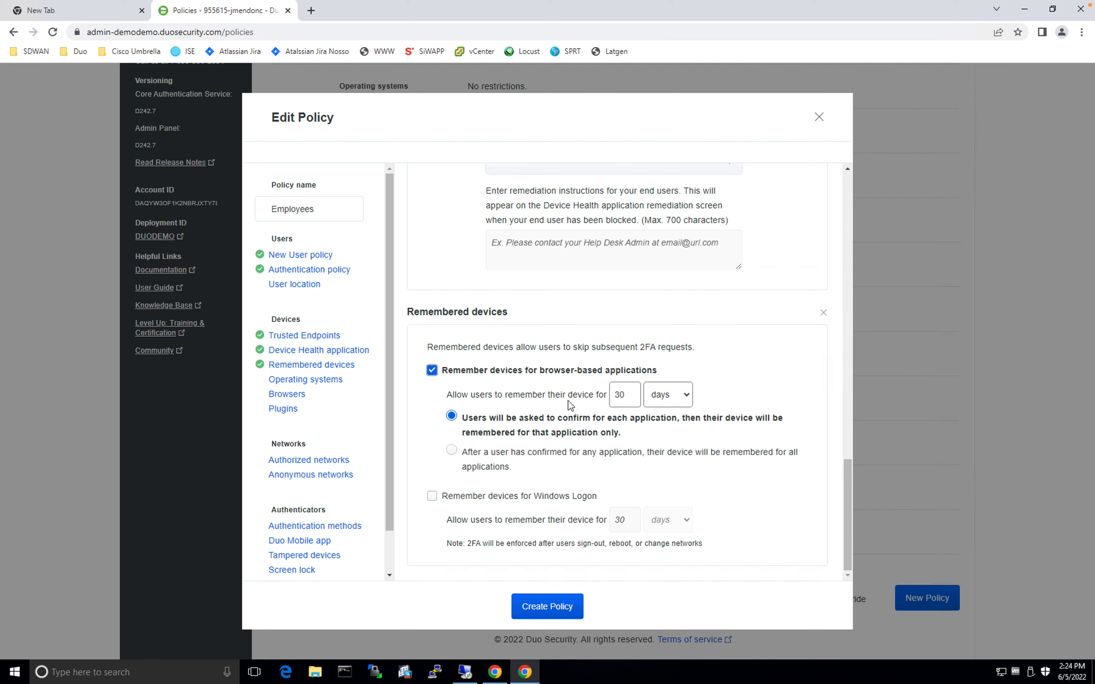
double_click(617, 394)
type("1")
left_click(722, 320)
left_click(449, 474)
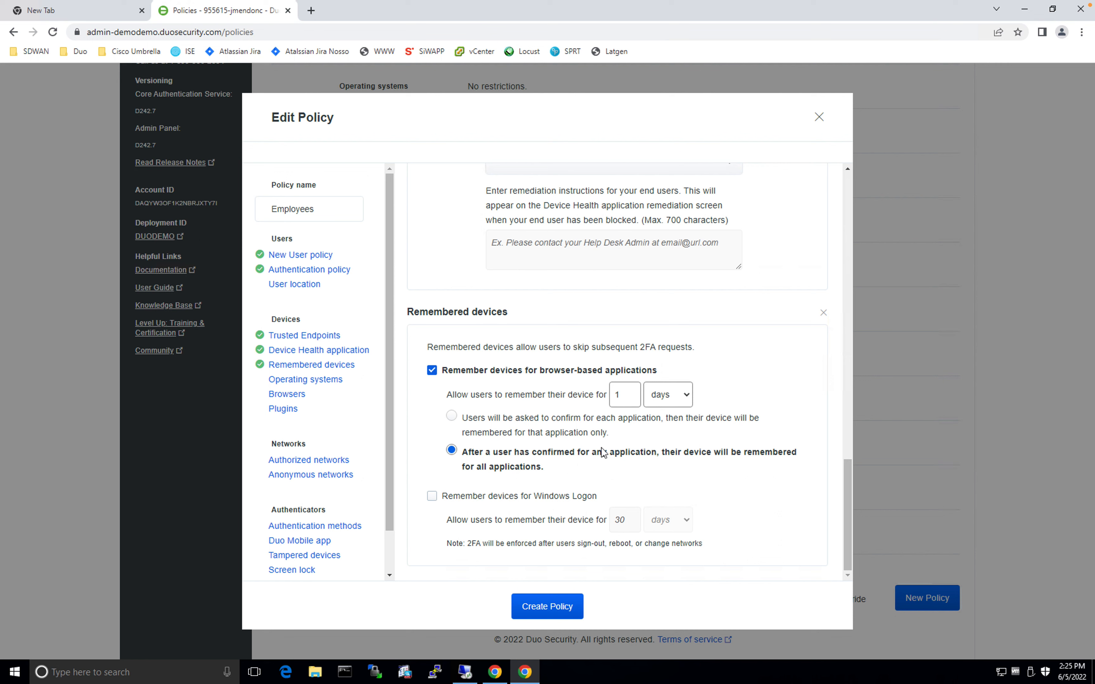
Create the Employees policy with these rules
left_click(451, 450)
scroll(279, 484, "down", 1)
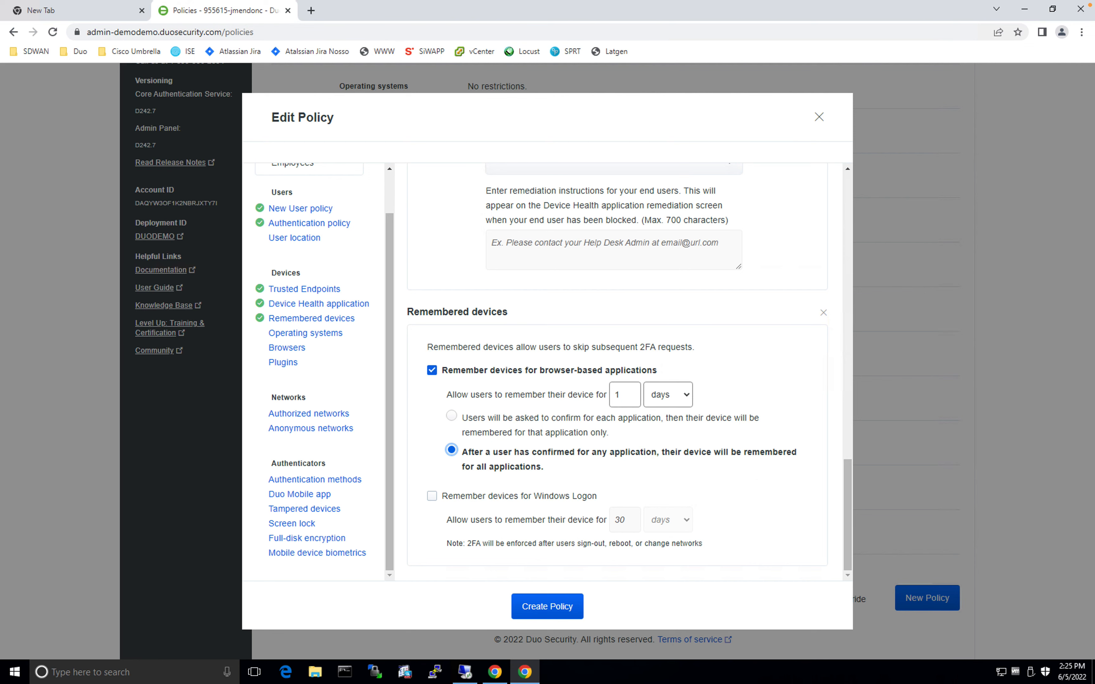
left_click(567, 606)
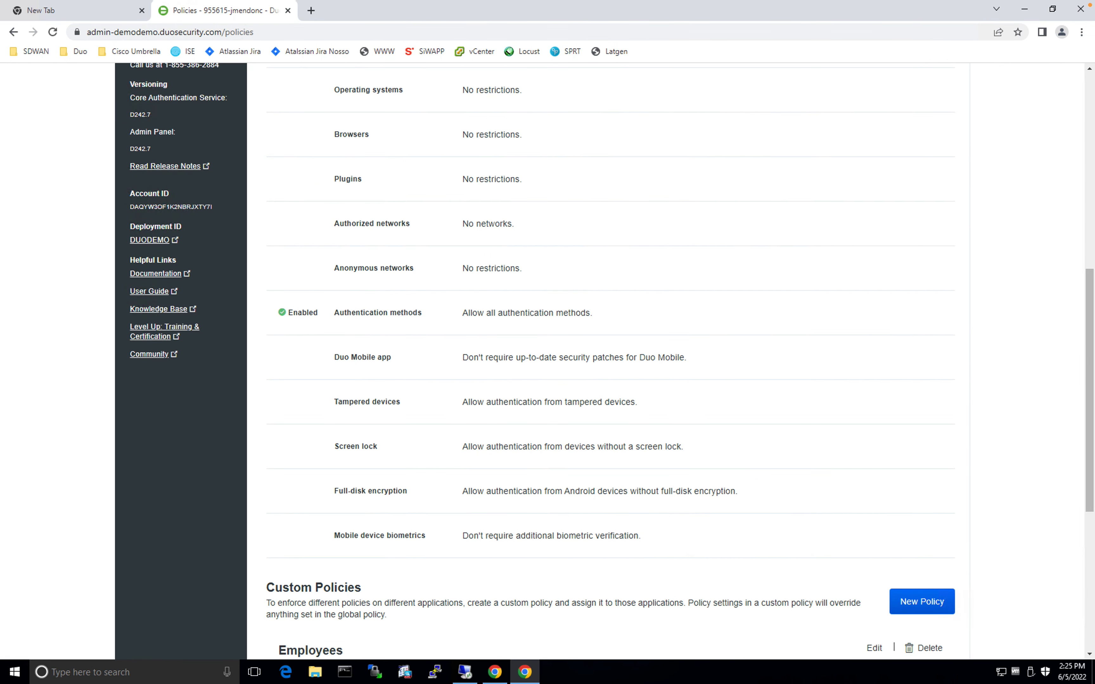
Review the listed Employees policy, then open the Atlassian Jira bookmark in a new tab
scroll(462, 432, "down", 5)
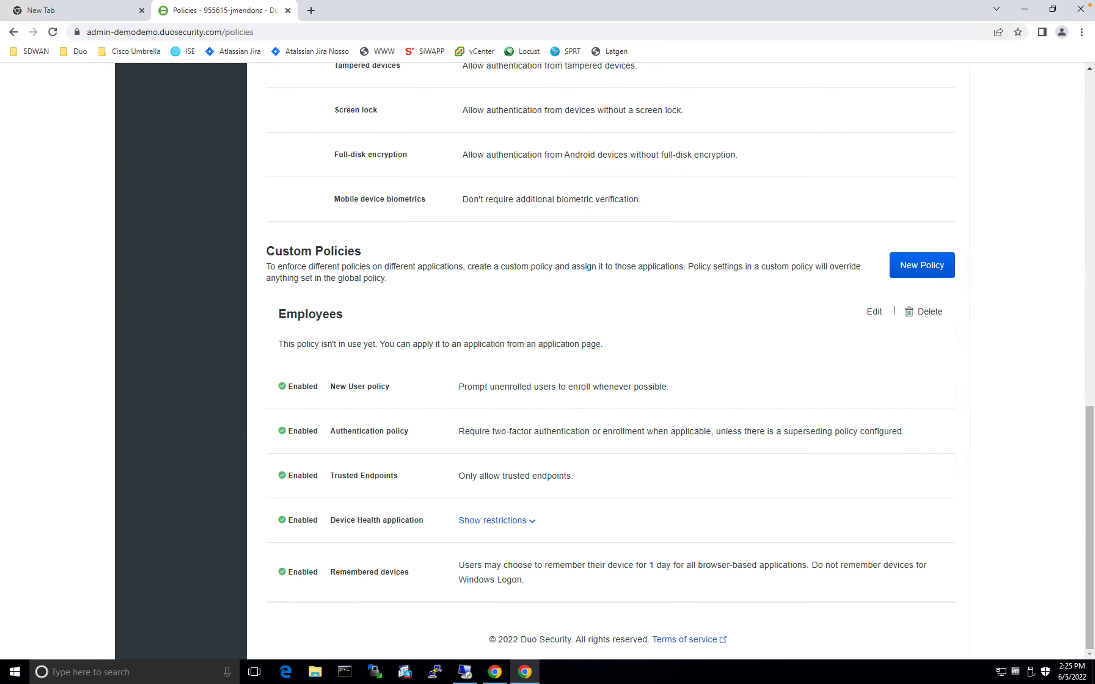
left_click(311, 11)
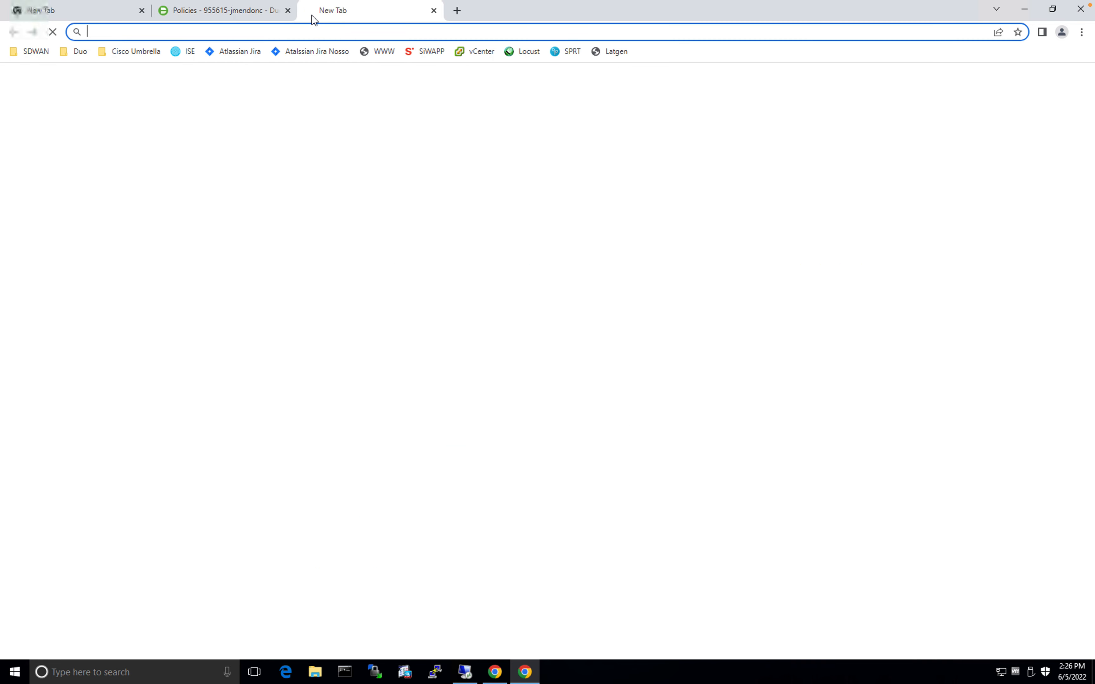
left_click(244, 51)
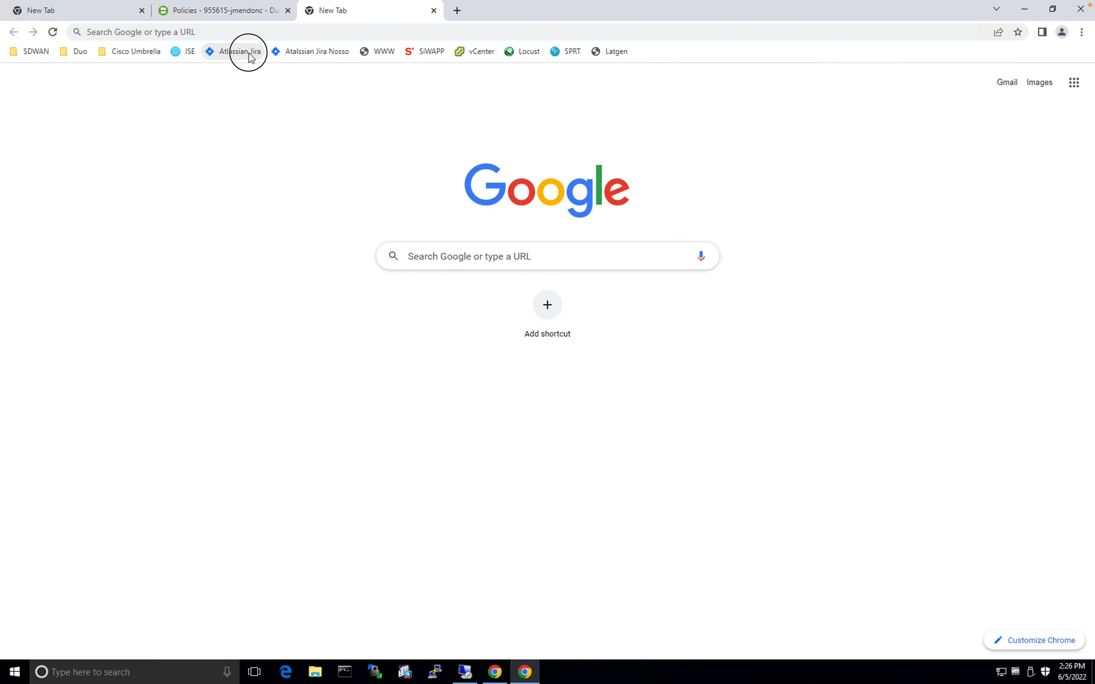